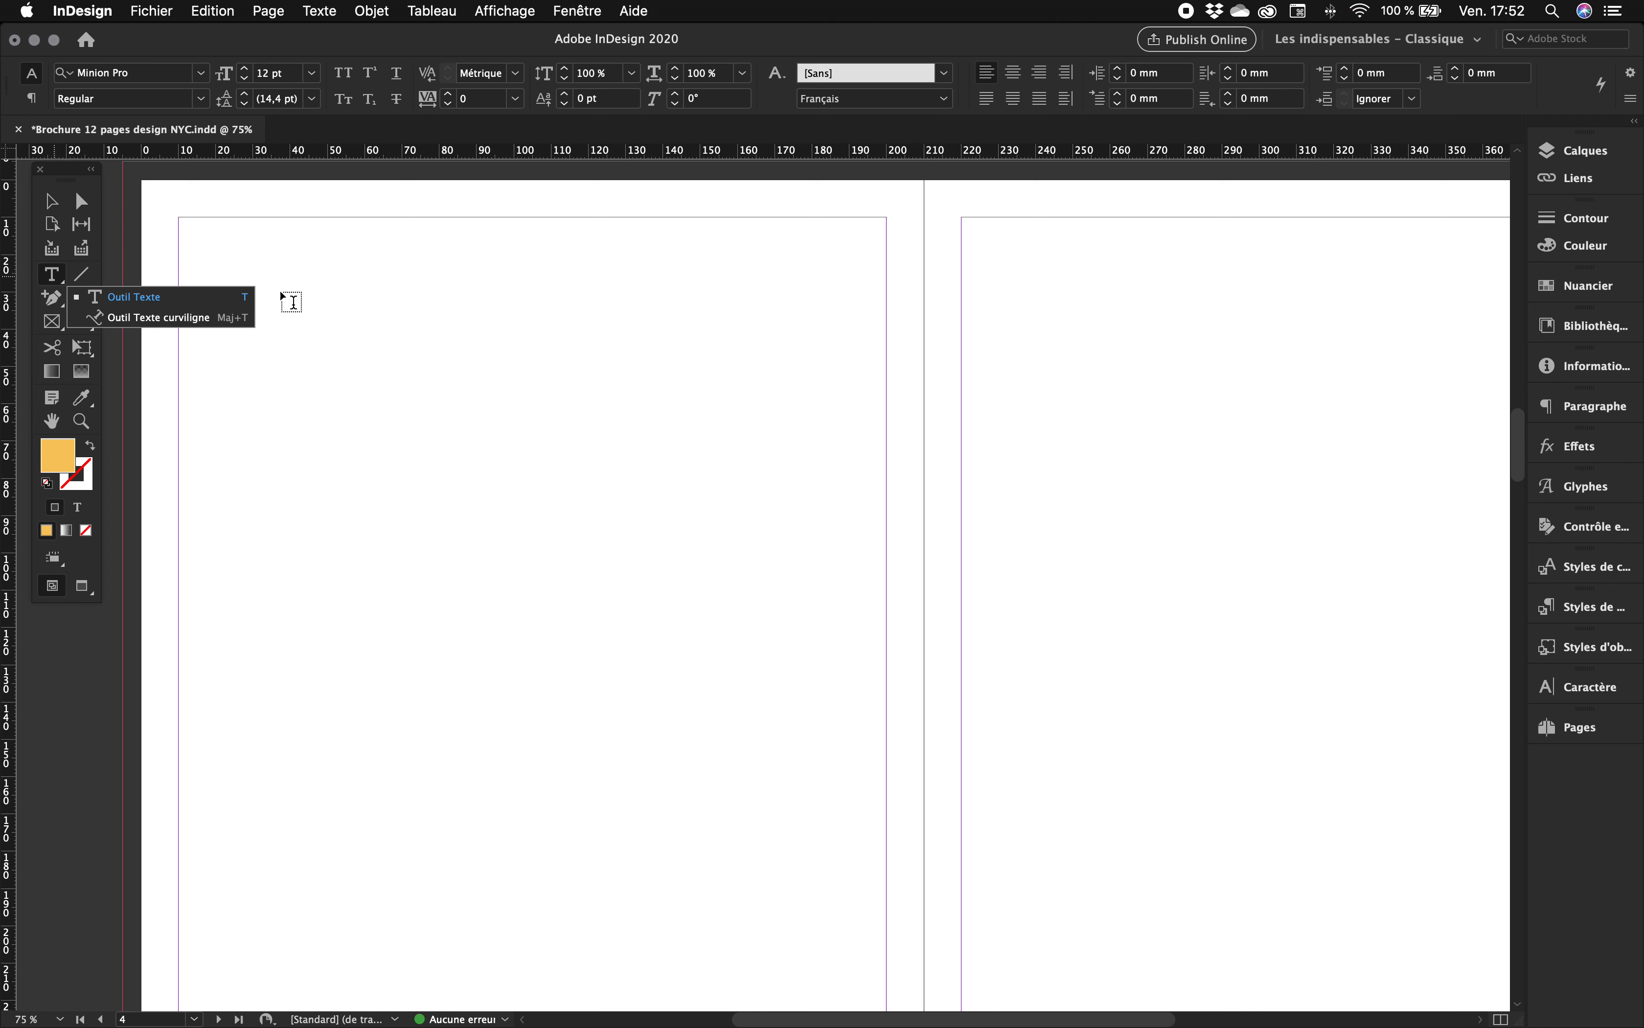
Draw a text frame about 113 × 105 mm near the top of the spread's left page and enter random letters.
left_click_drag(229, 226, 649, 617)
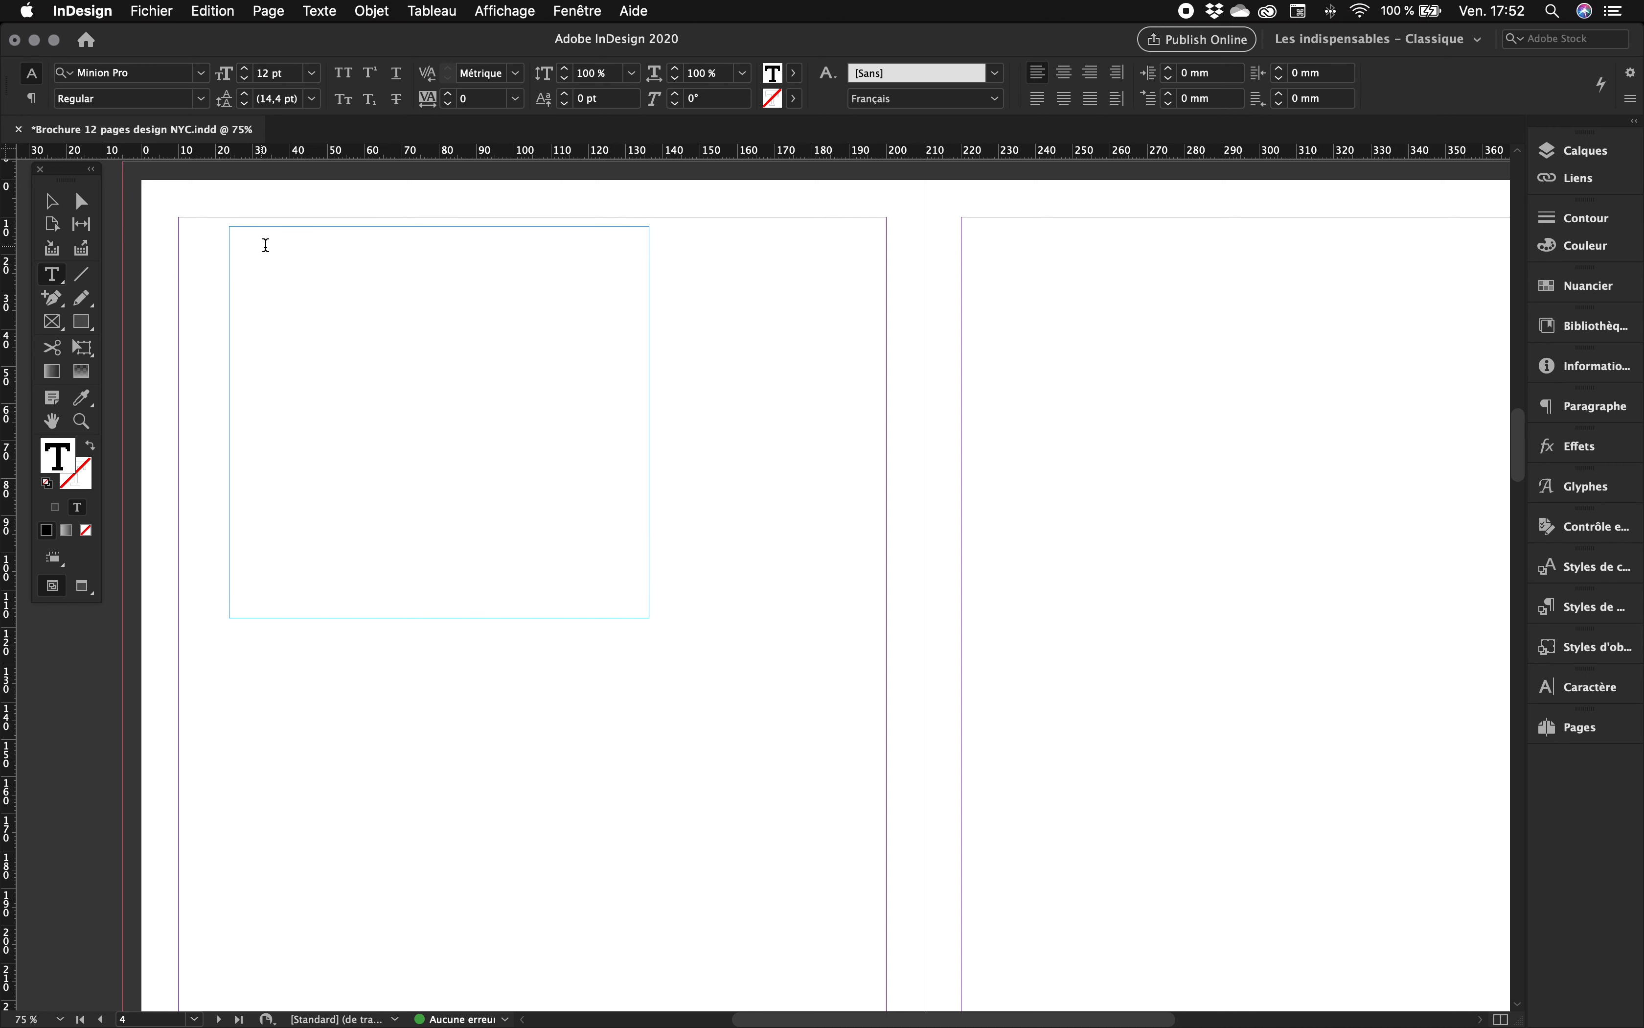
type("sdfjksdfbjkfbbnvdjkxbnjvbkjxbvxbkj")
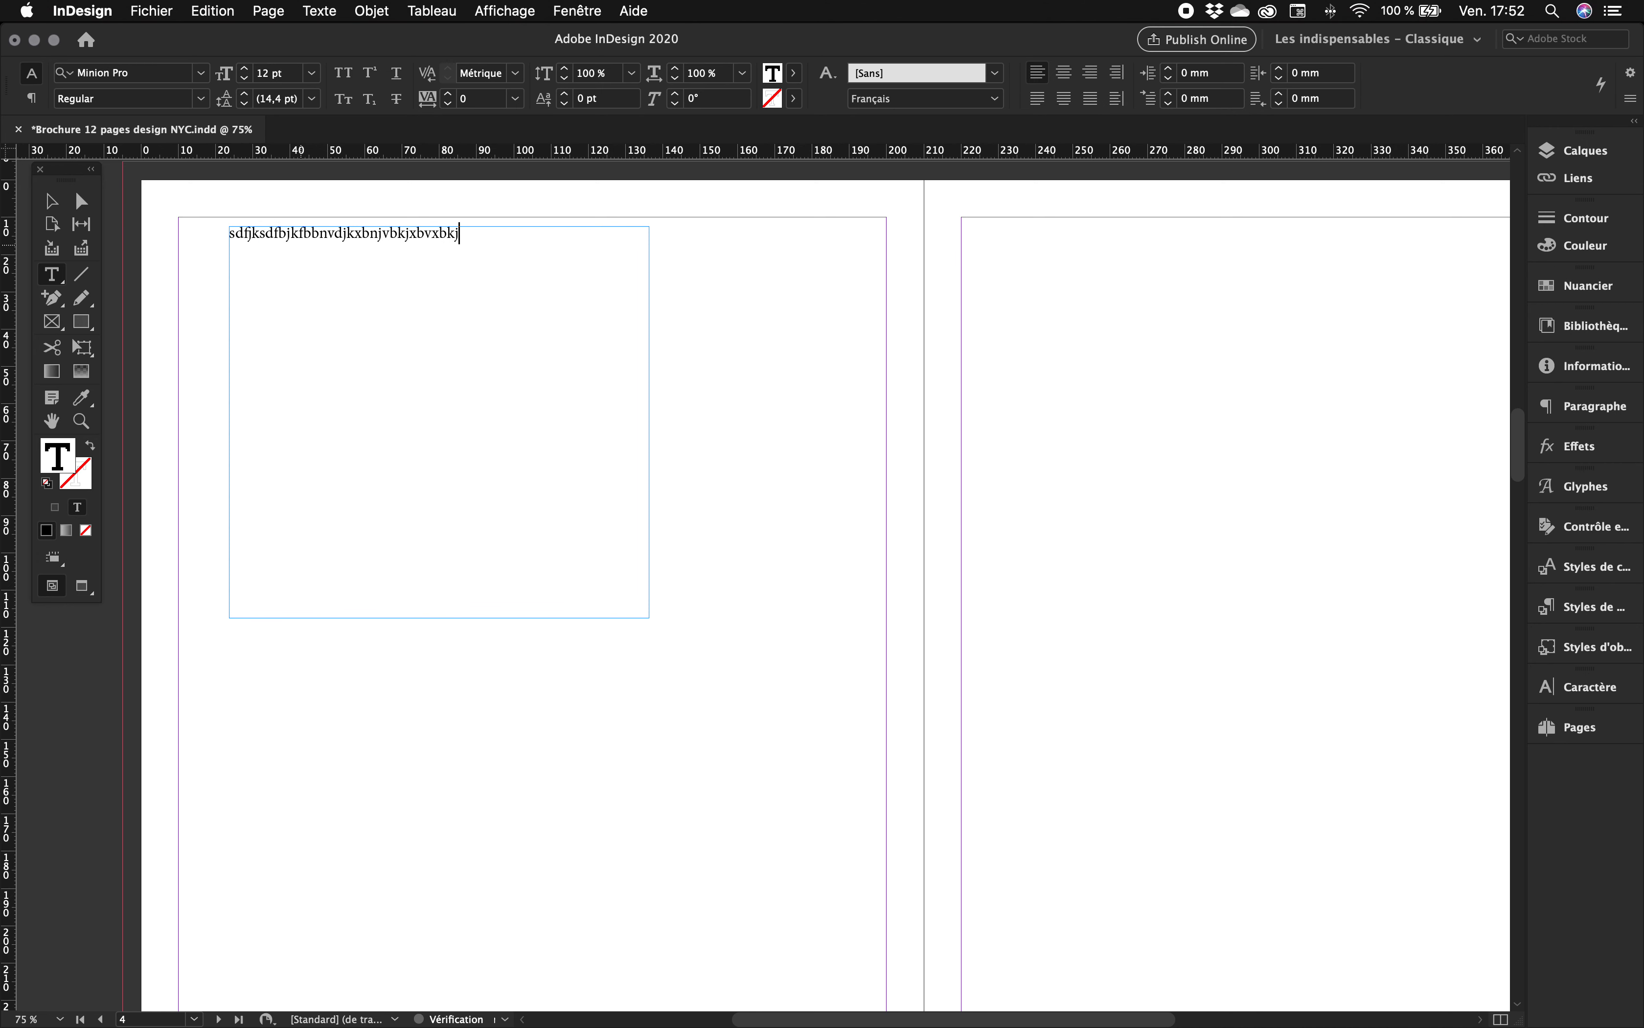
Delete the random letters from the text frame and fill it with placeholder text.
key("BackSpace")
key("BackSpace")
key("BackSpace")
key("BackSpace")
key("BackSpace")
key("BackSpace")
key("BackSpace")
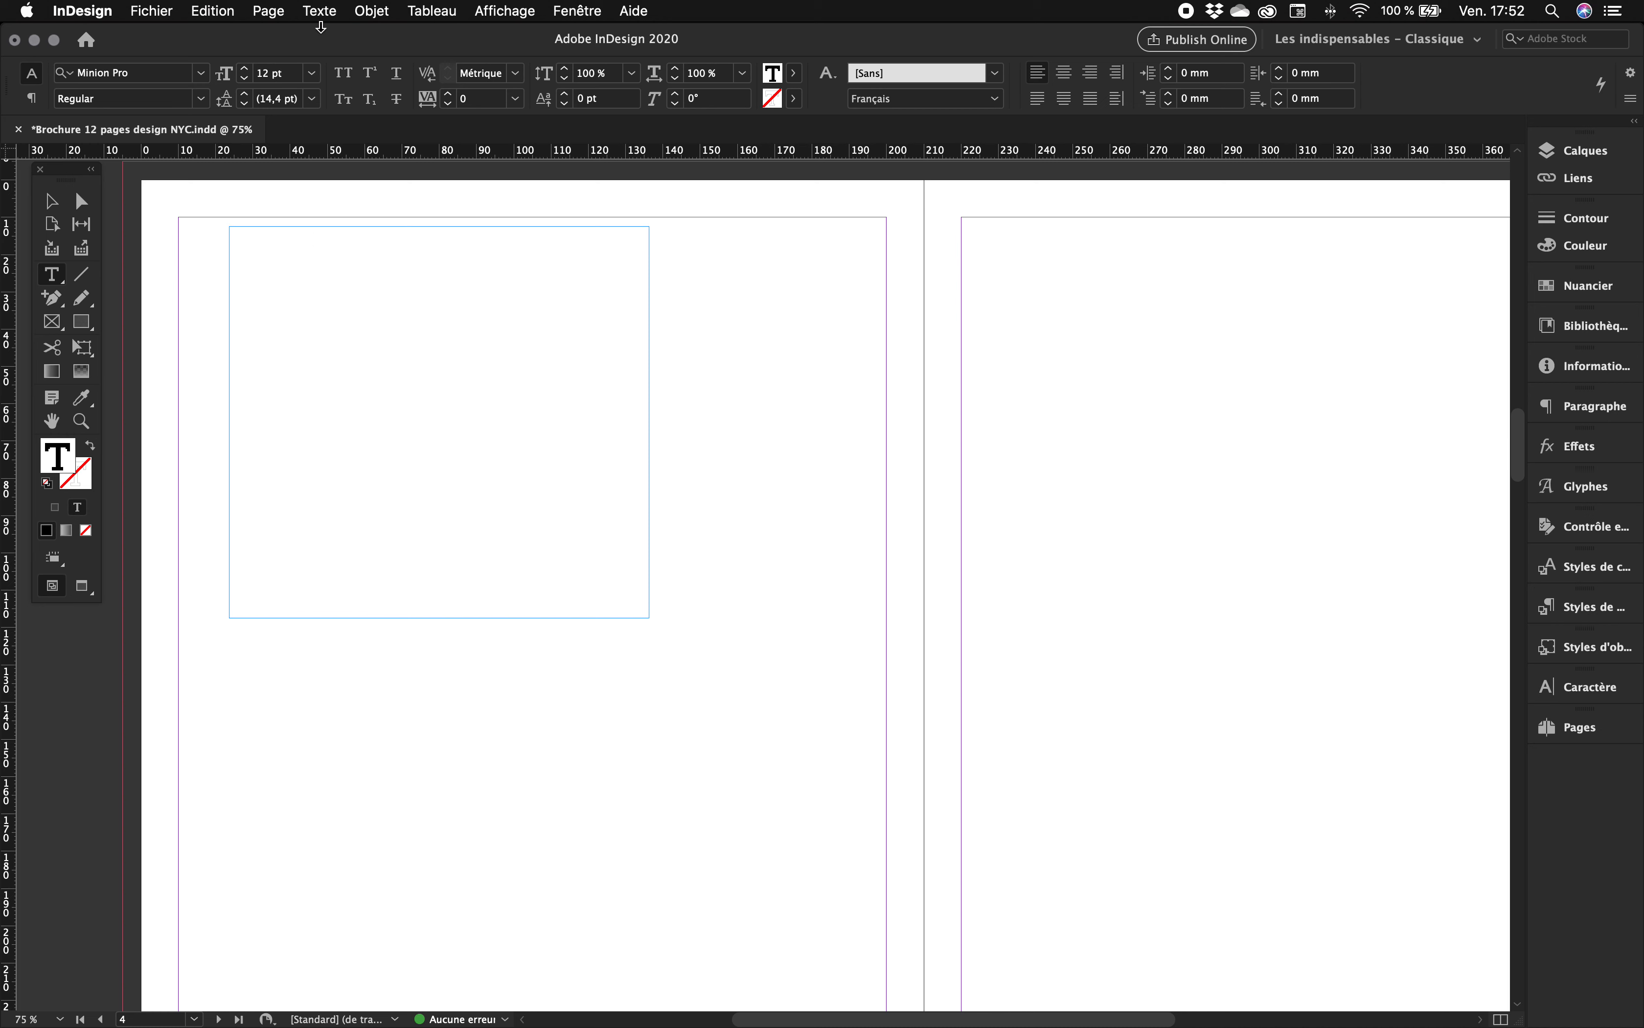
left_click(317, 12)
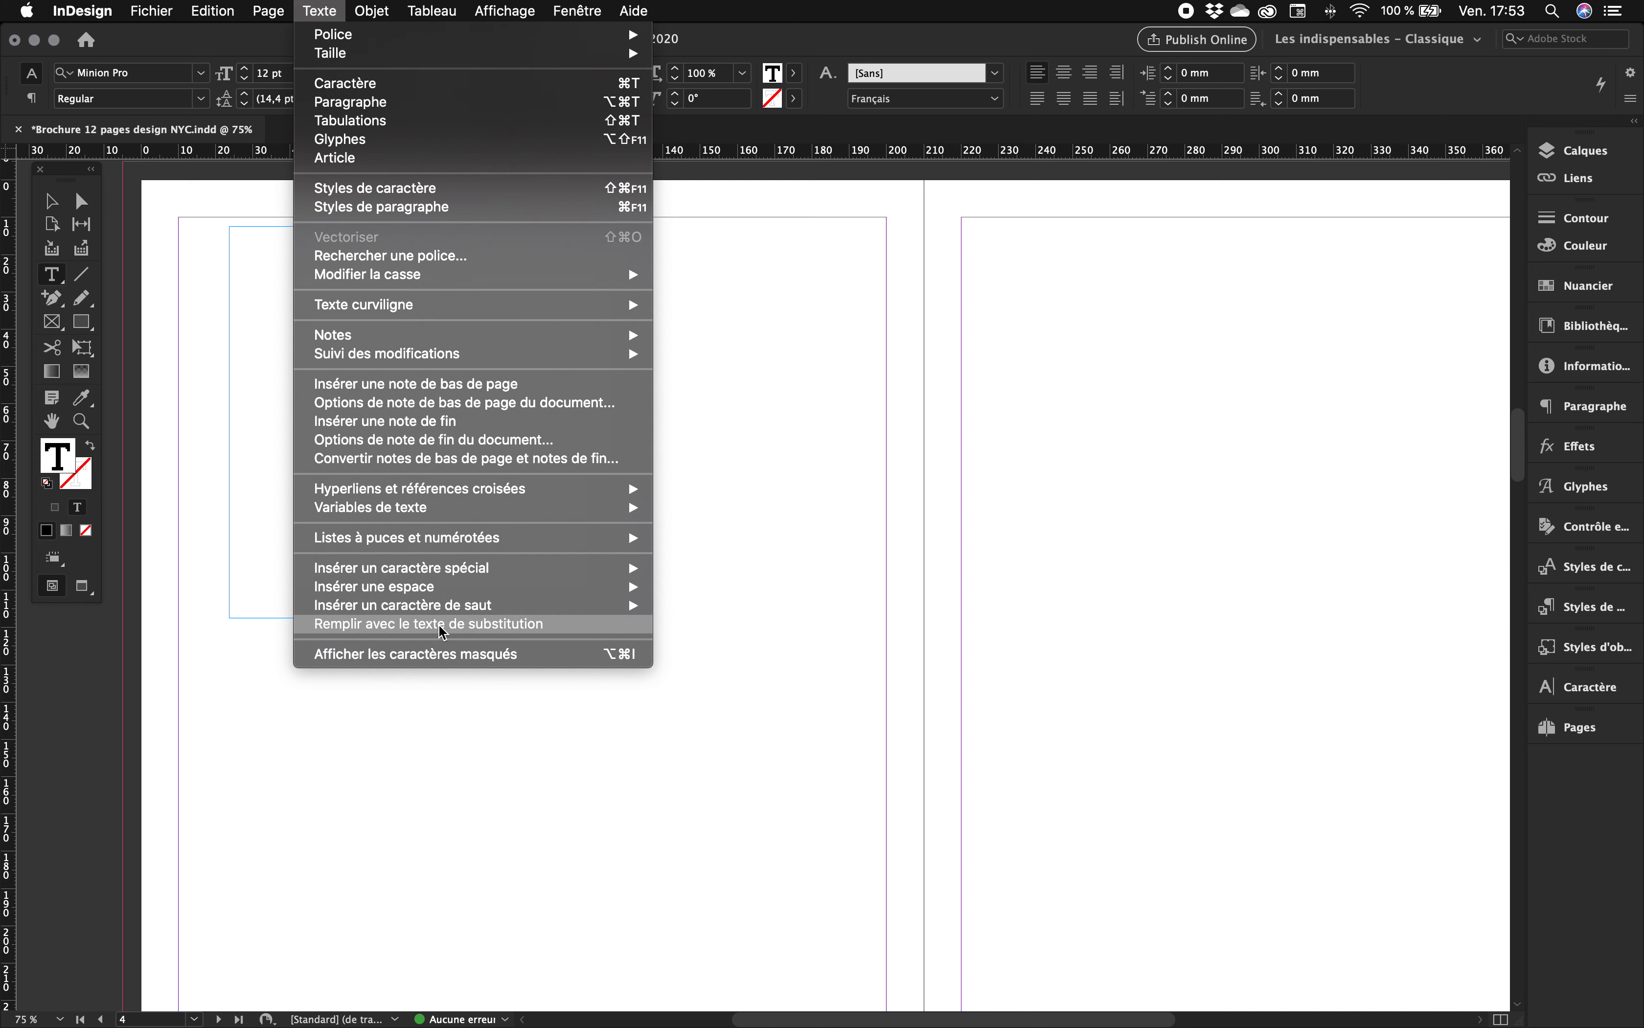
left_click(442, 624)
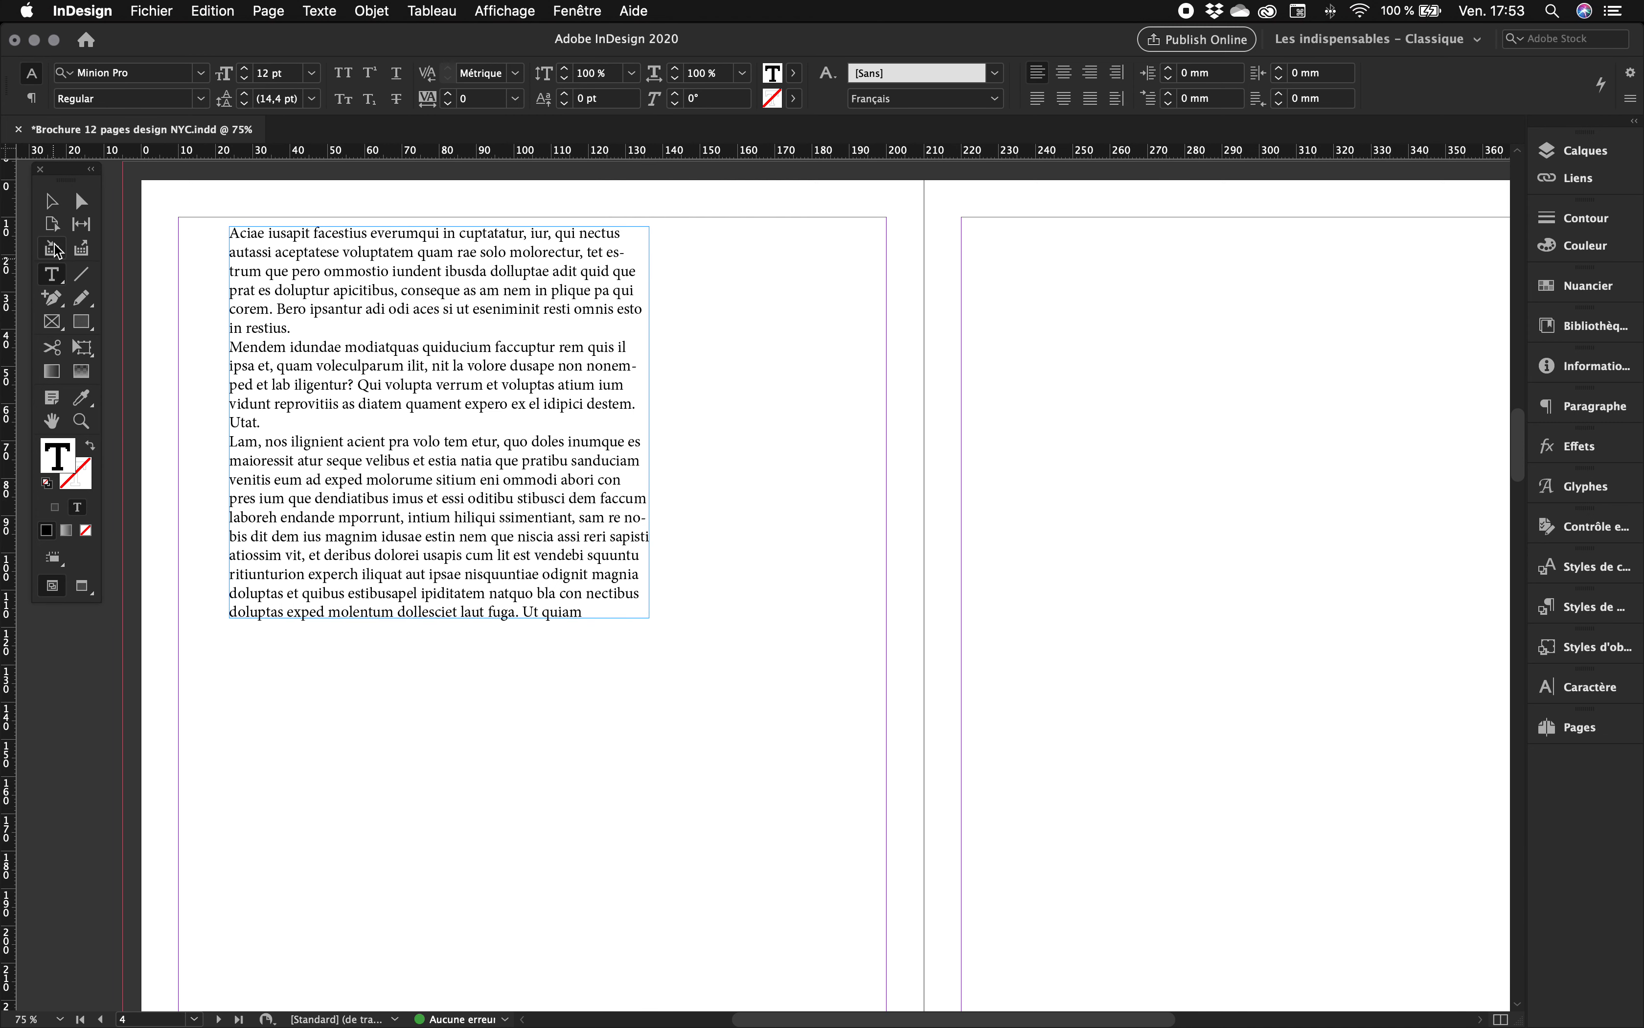
Move the text frame to the top-left corner of the page margins and resize it to about 100.5 × 138.5 mm.
left_click(50, 200)
left_click(81, 420)
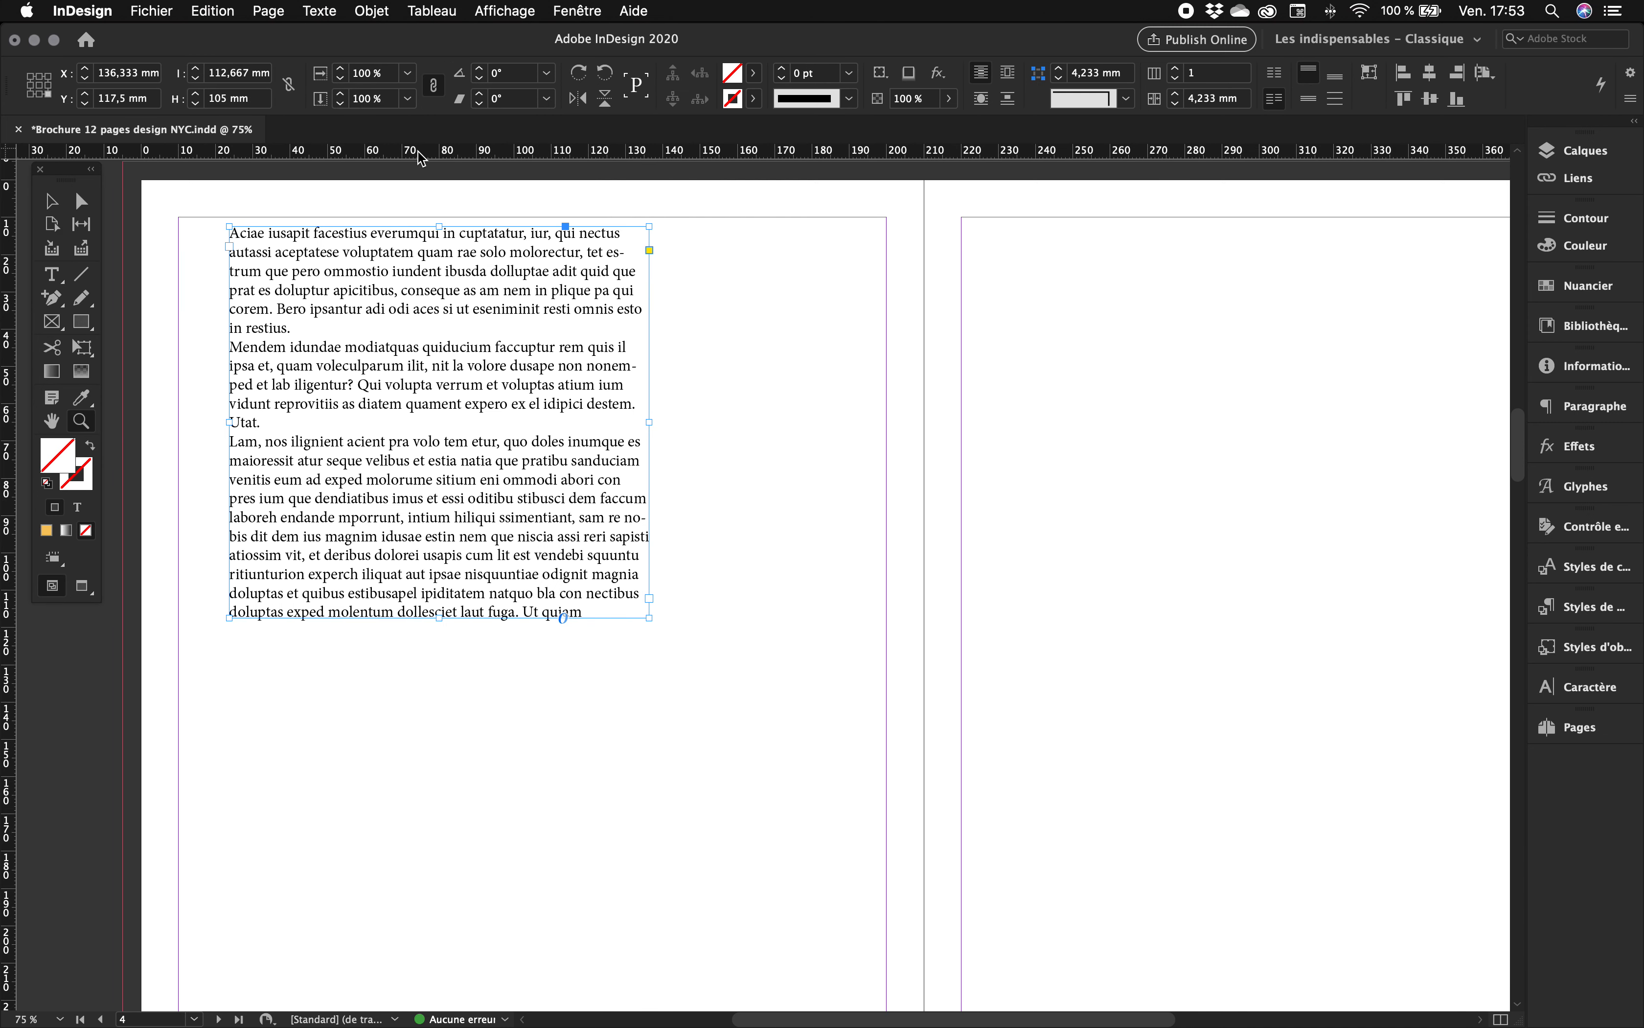
left_click_drag(297, 220, 547, 387)
left_click_drag(417, 299, 990, 687)
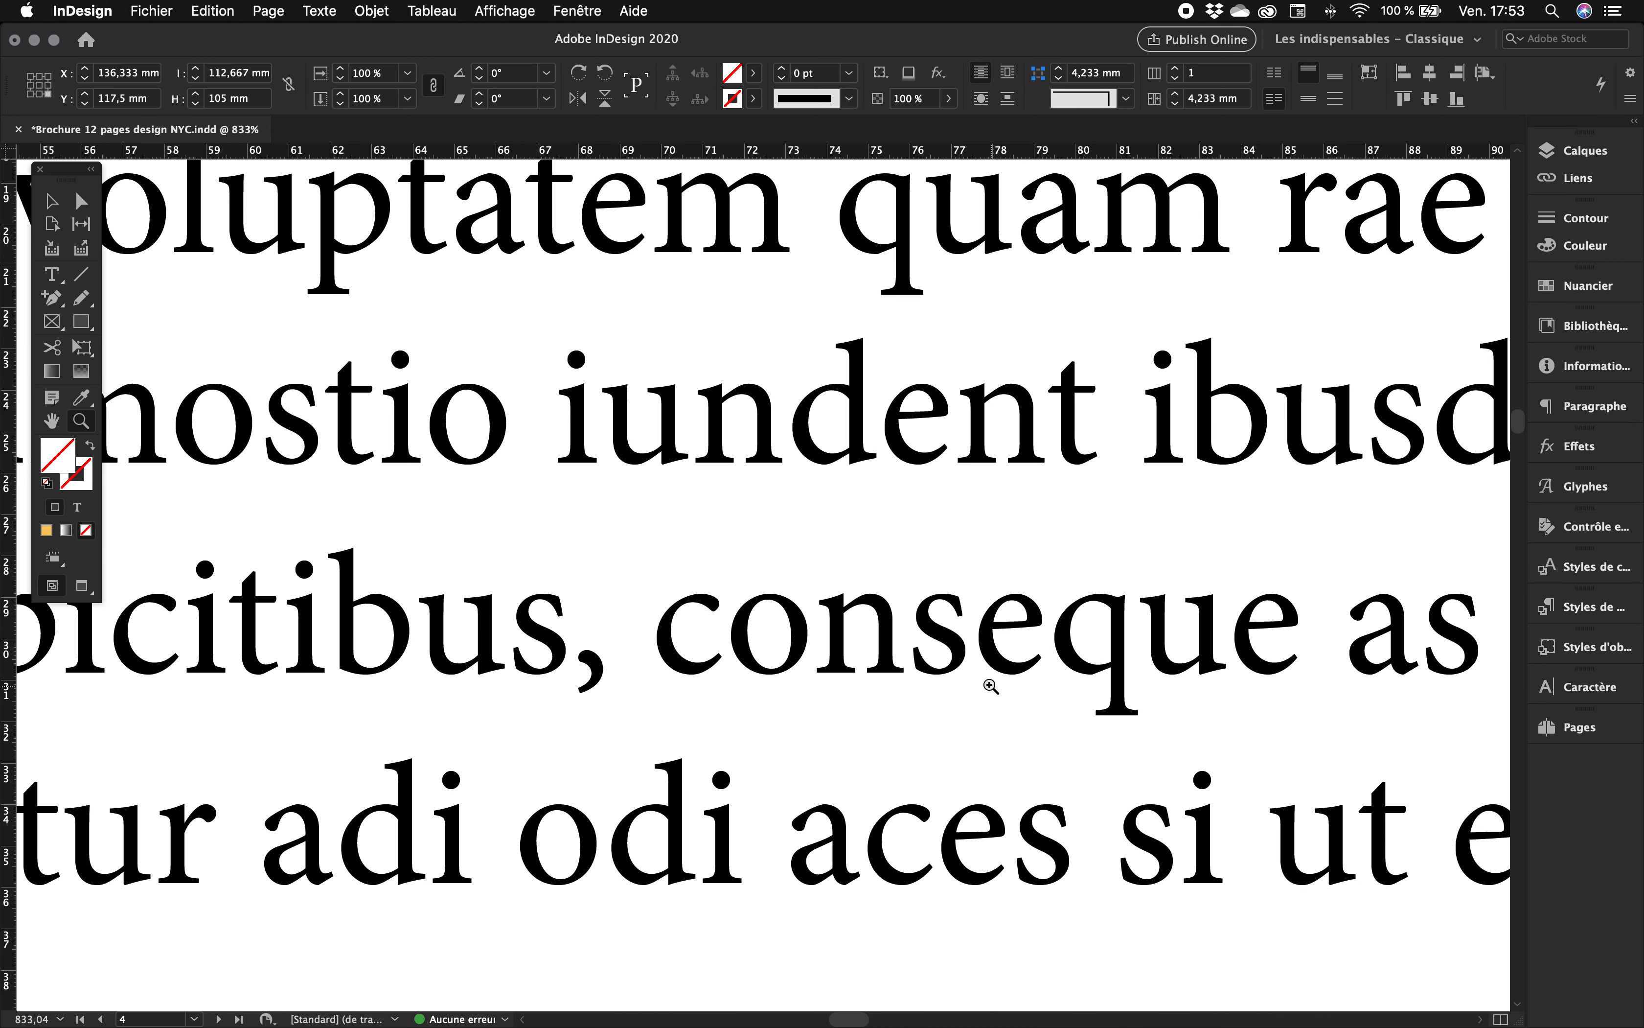
double_click(55, 423)
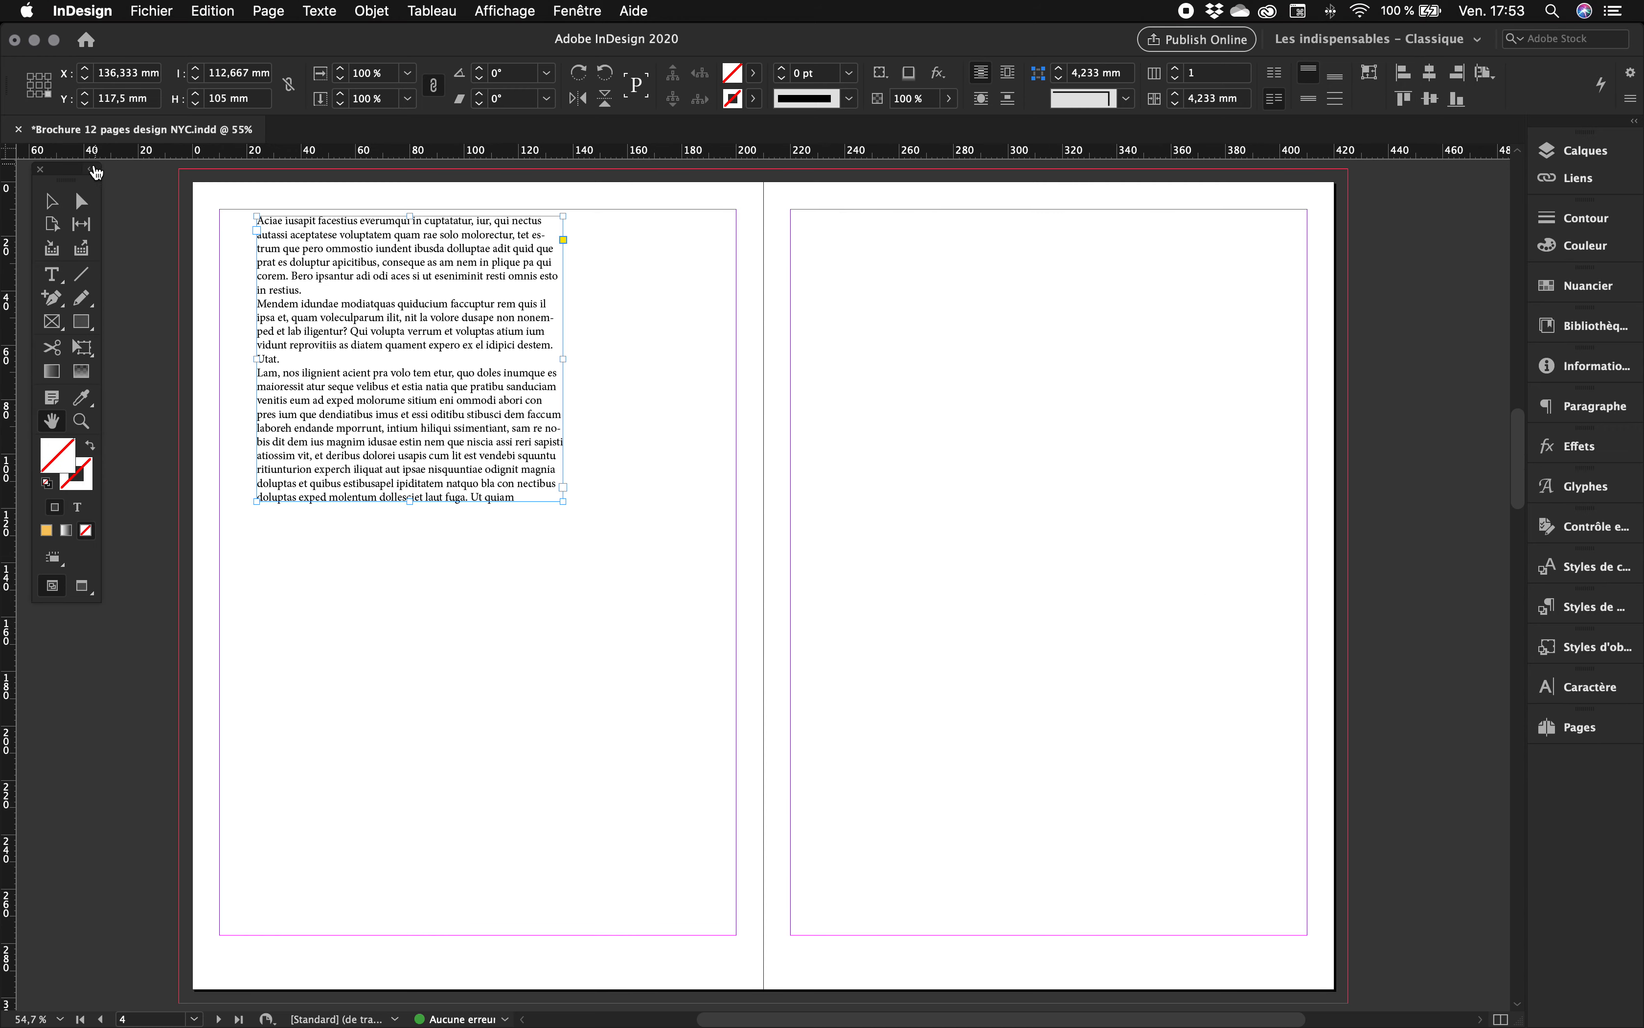
left_click(56, 199)
mouse_move(341, 265)
left_mouse_down()
mouse_move(305, 275)
mouse_move(309, 260)
left_mouse_up()
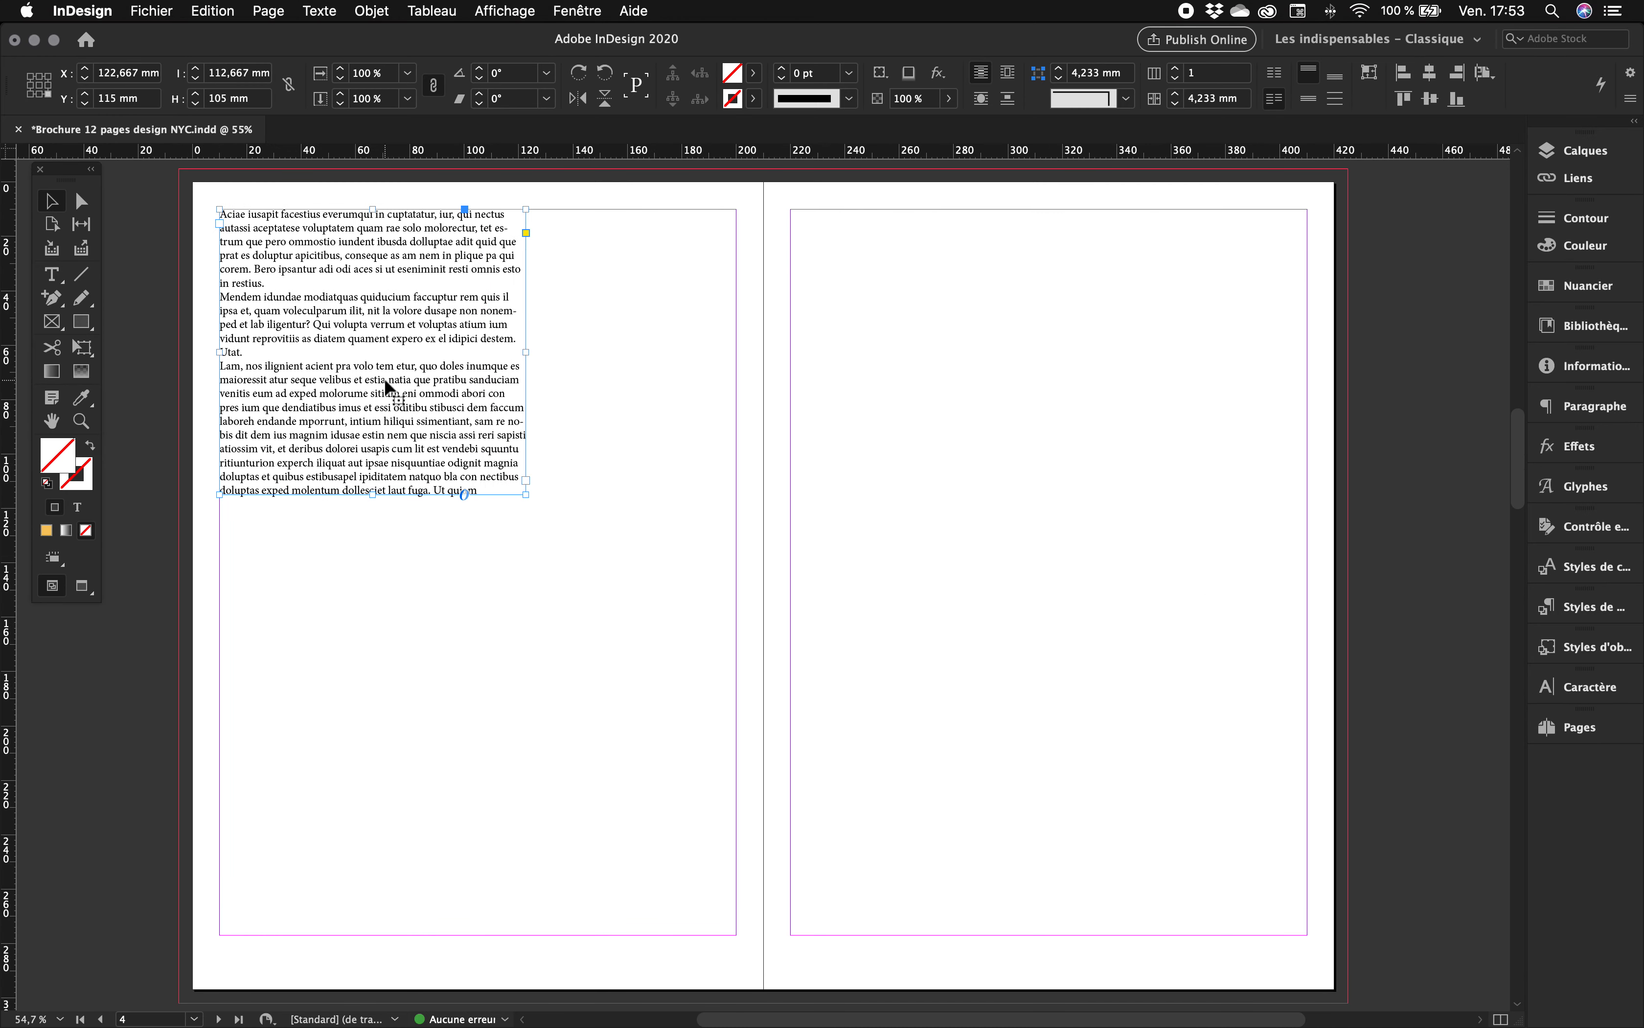
left_click_drag(526, 494, 493, 586)
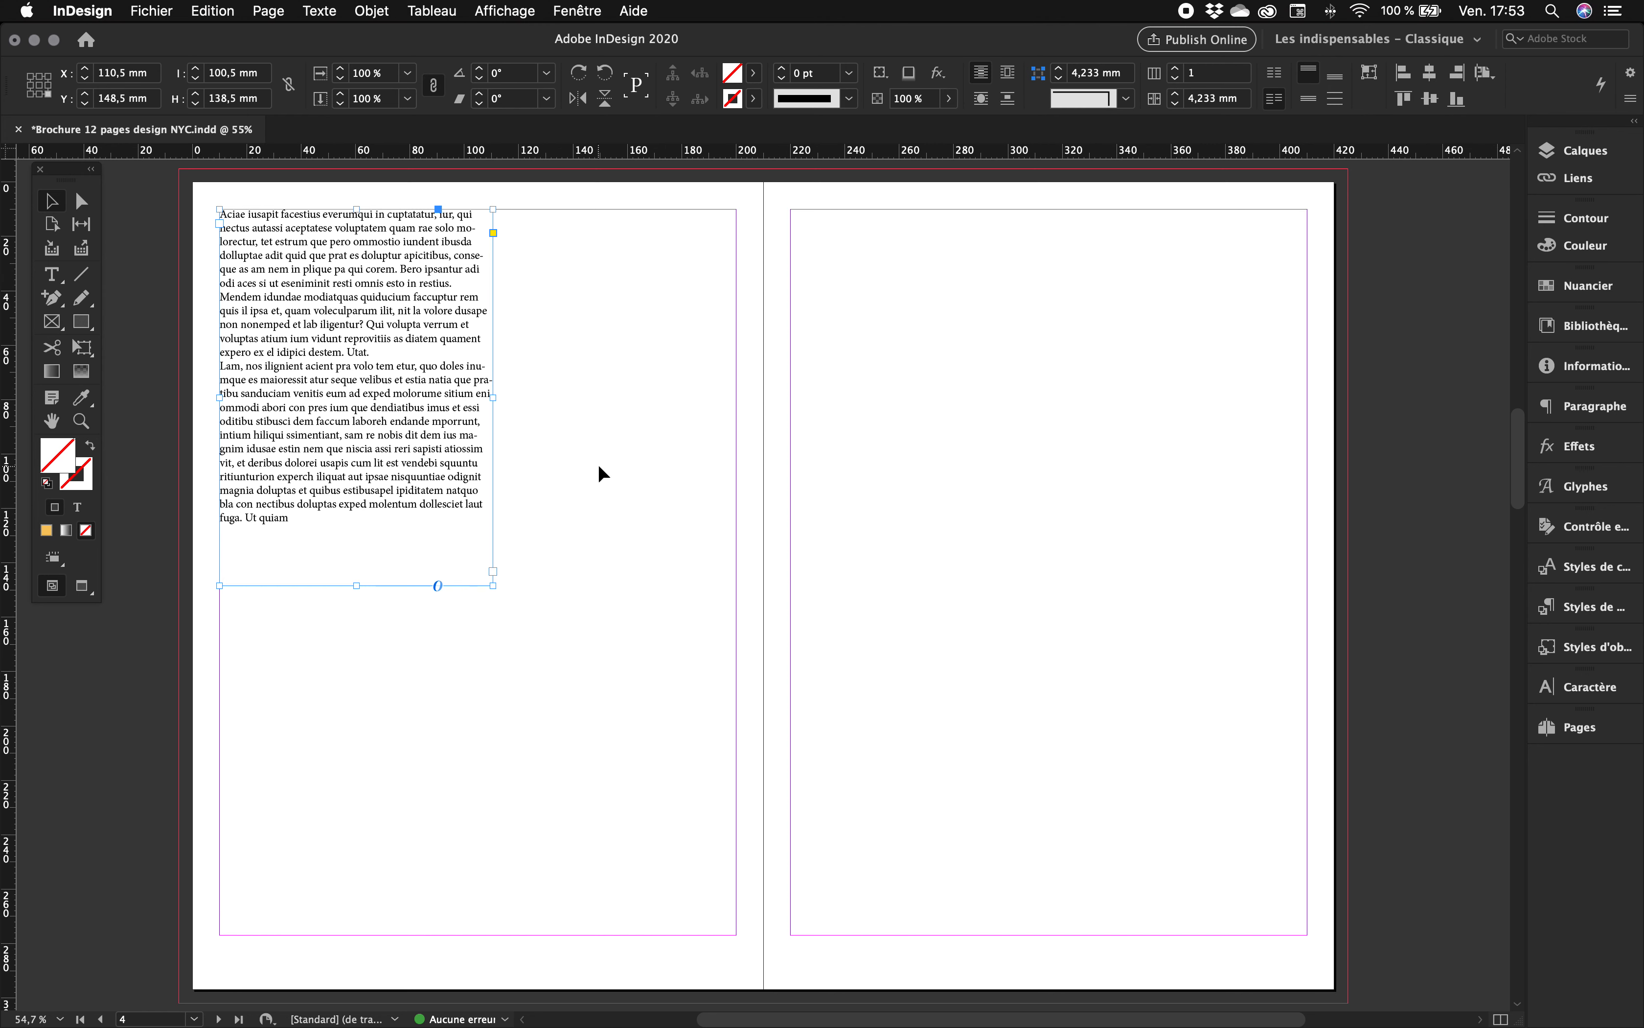
Move the text frame inside the margins and resize it to about 54 mm wide and 174.5 mm high.
left_click_drag(265, 294, 328, 307)
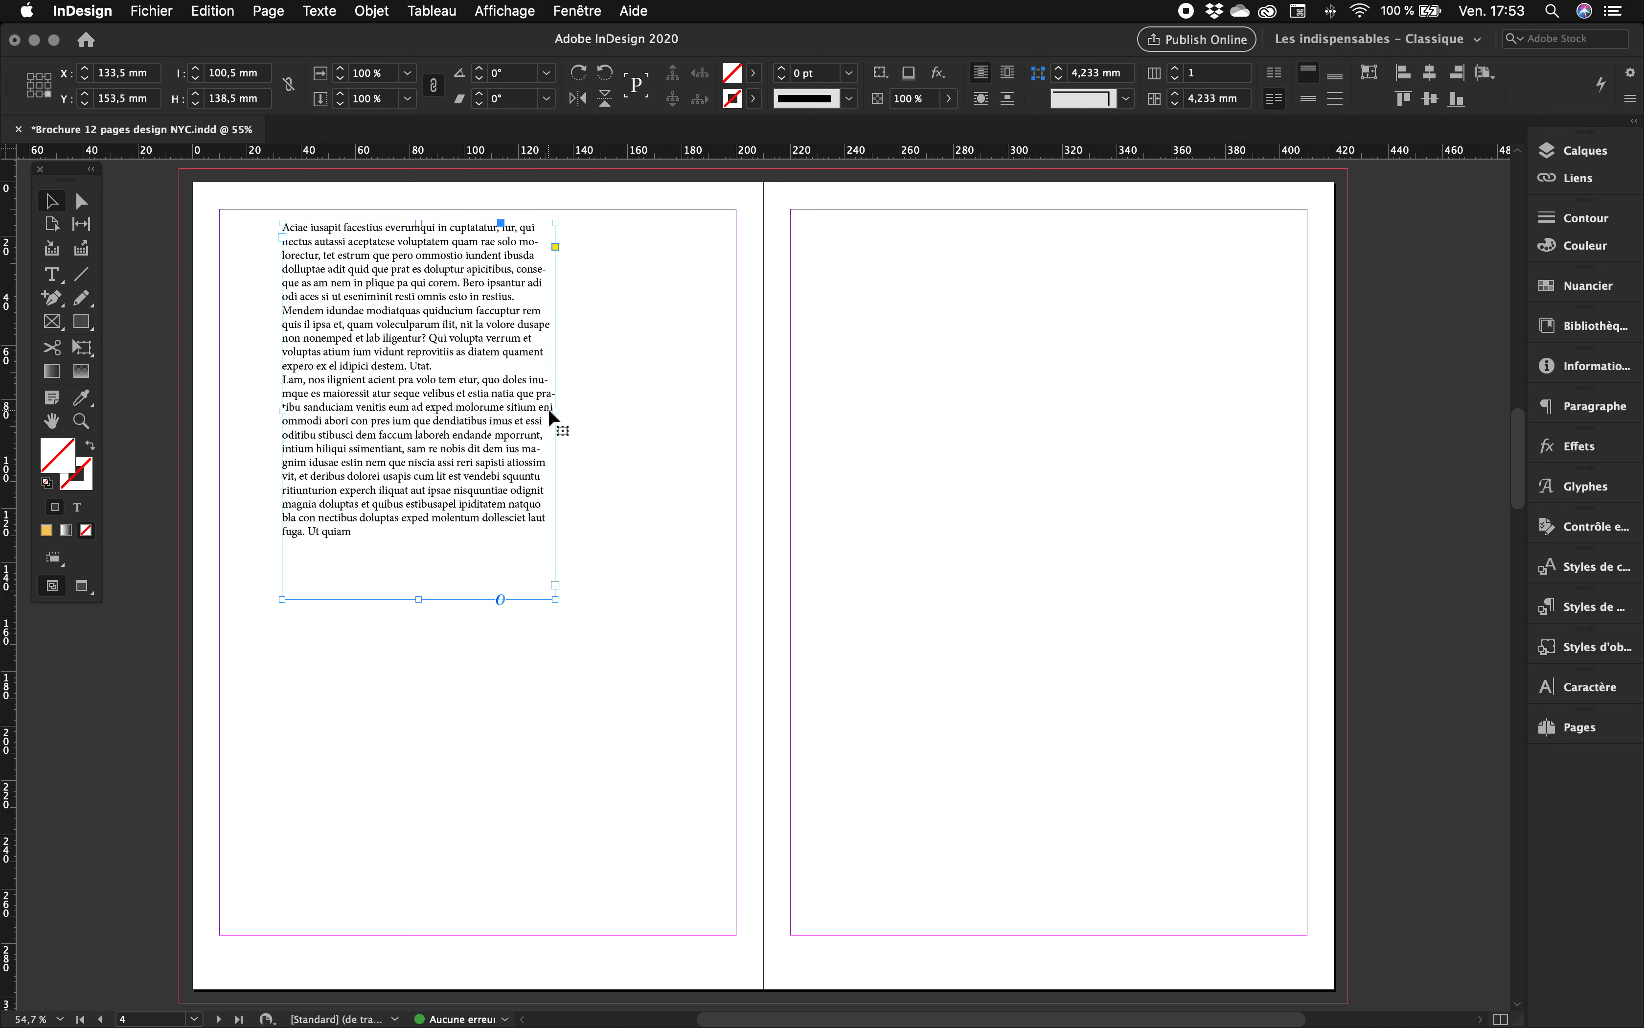
left_click_drag(555, 410, 429, 410)
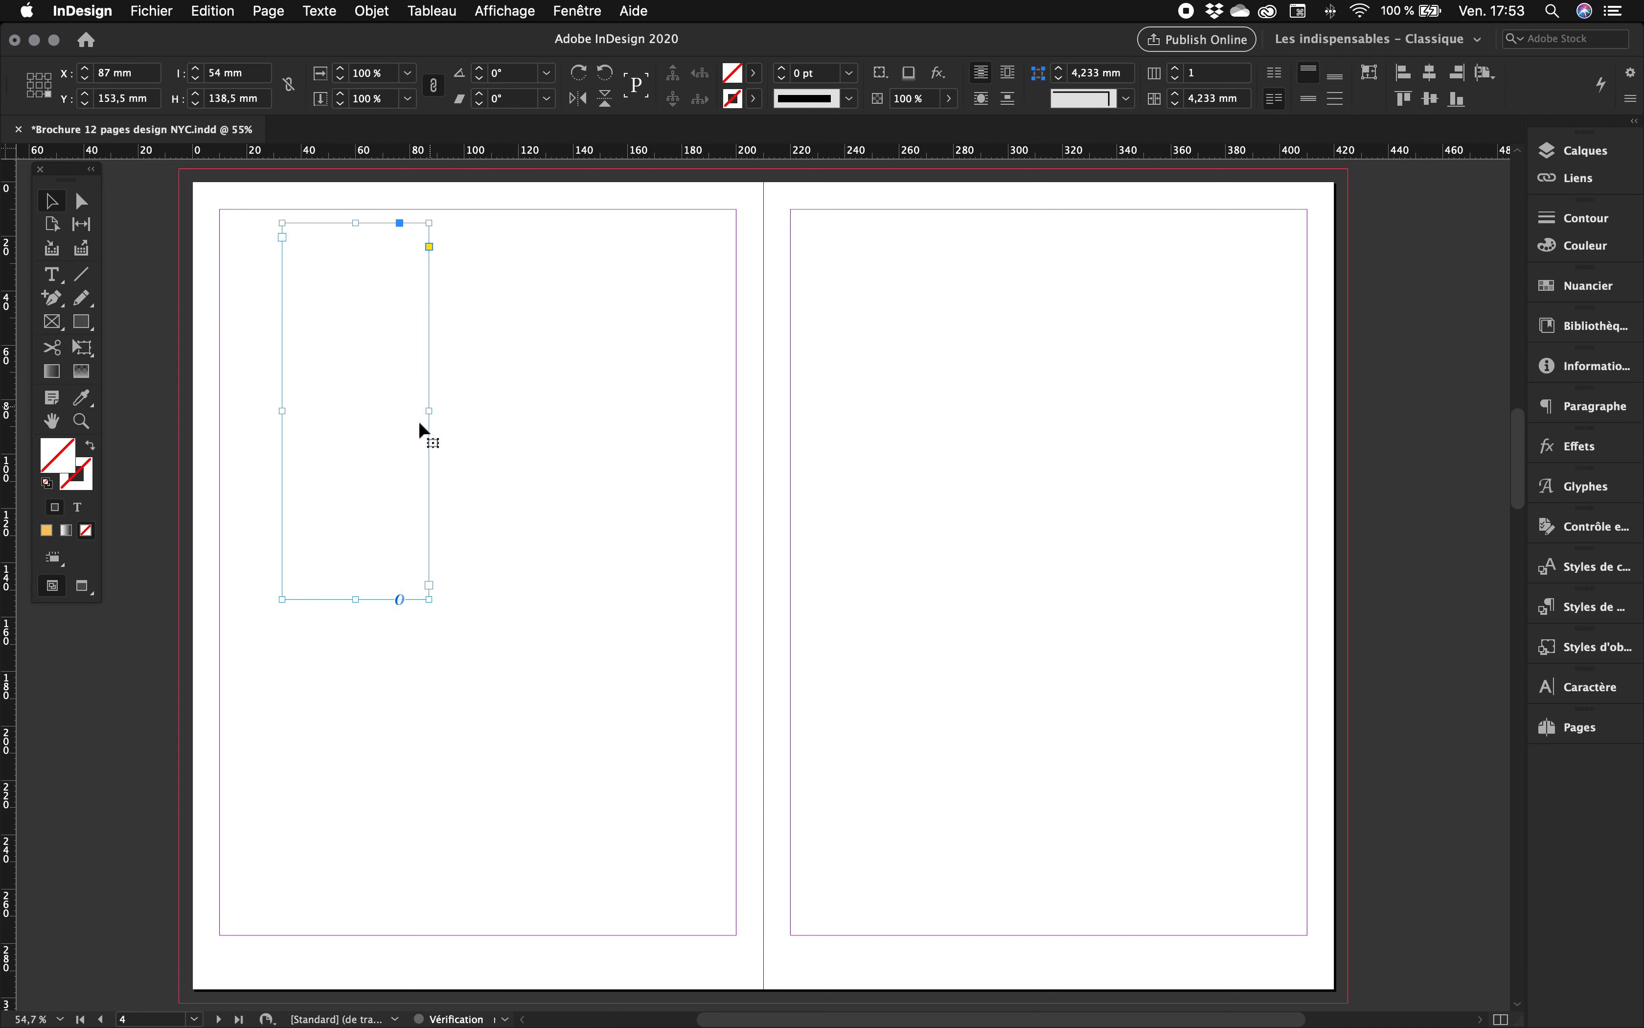
mouse_move(355, 599)
left_mouse_down()
mouse_move(357, 890)
mouse_move(359, 697)
left_mouse_up()
Shift the text frame toward the page's left margin and reduce it to about 39 × 161 mm.
left_click(92, 430)
left_click_drag(170, 401, 640, 809)
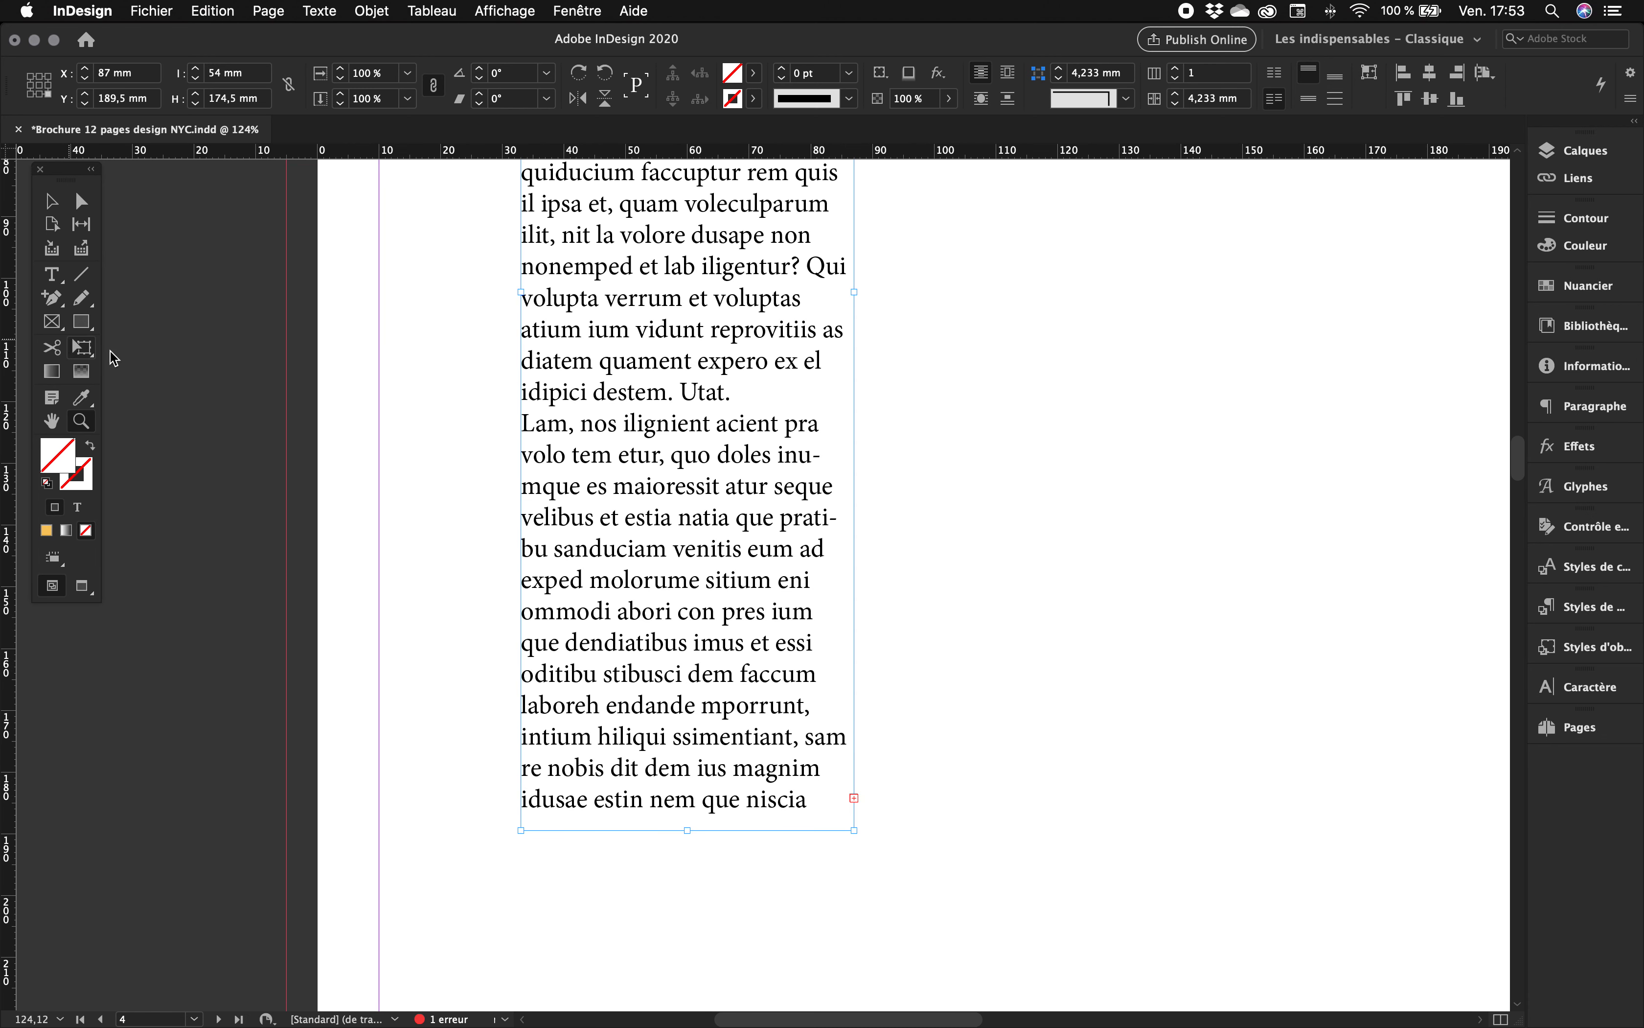
left_click(51, 205)
left_click_drag(563, 422, 679, 456)
left_click_drag(684, 459, 542, 463)
left_click_drag(765, 304, 669, 314)
left_click_drag(551, 844, 551, 760)
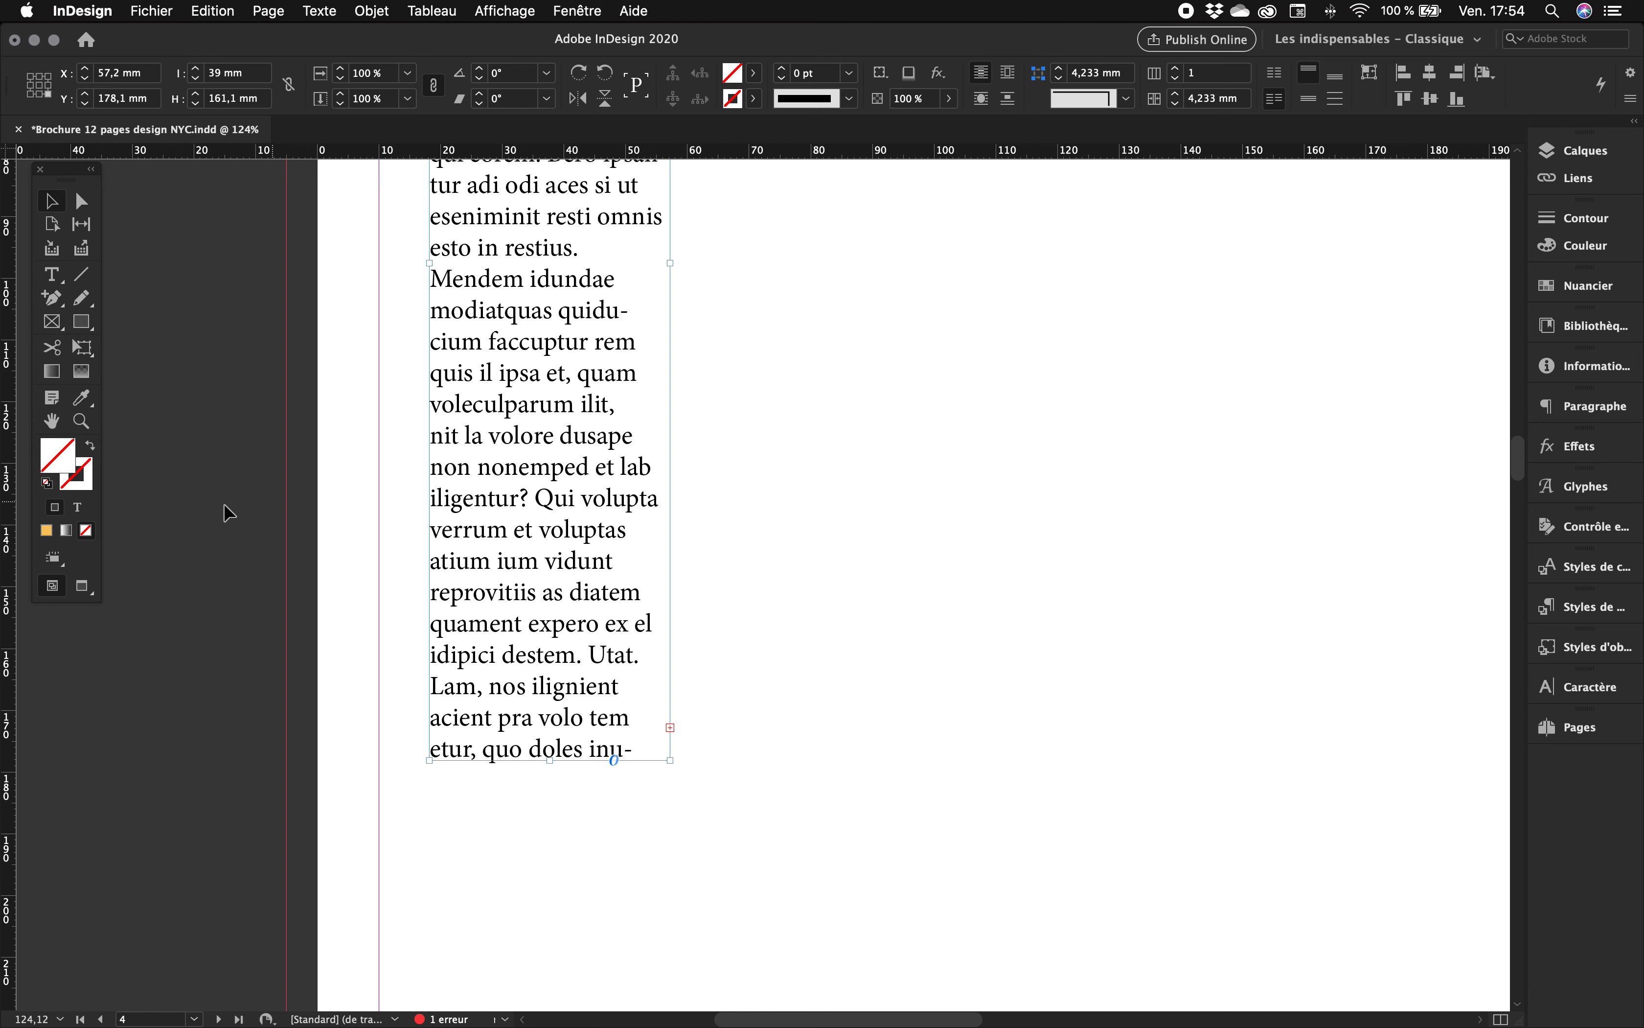
Resize the text frame to about 57 × 74.5 mm and align it with the top-left corner of the margins.
left_click(83, 428)
left_click(723, 671, "alt")
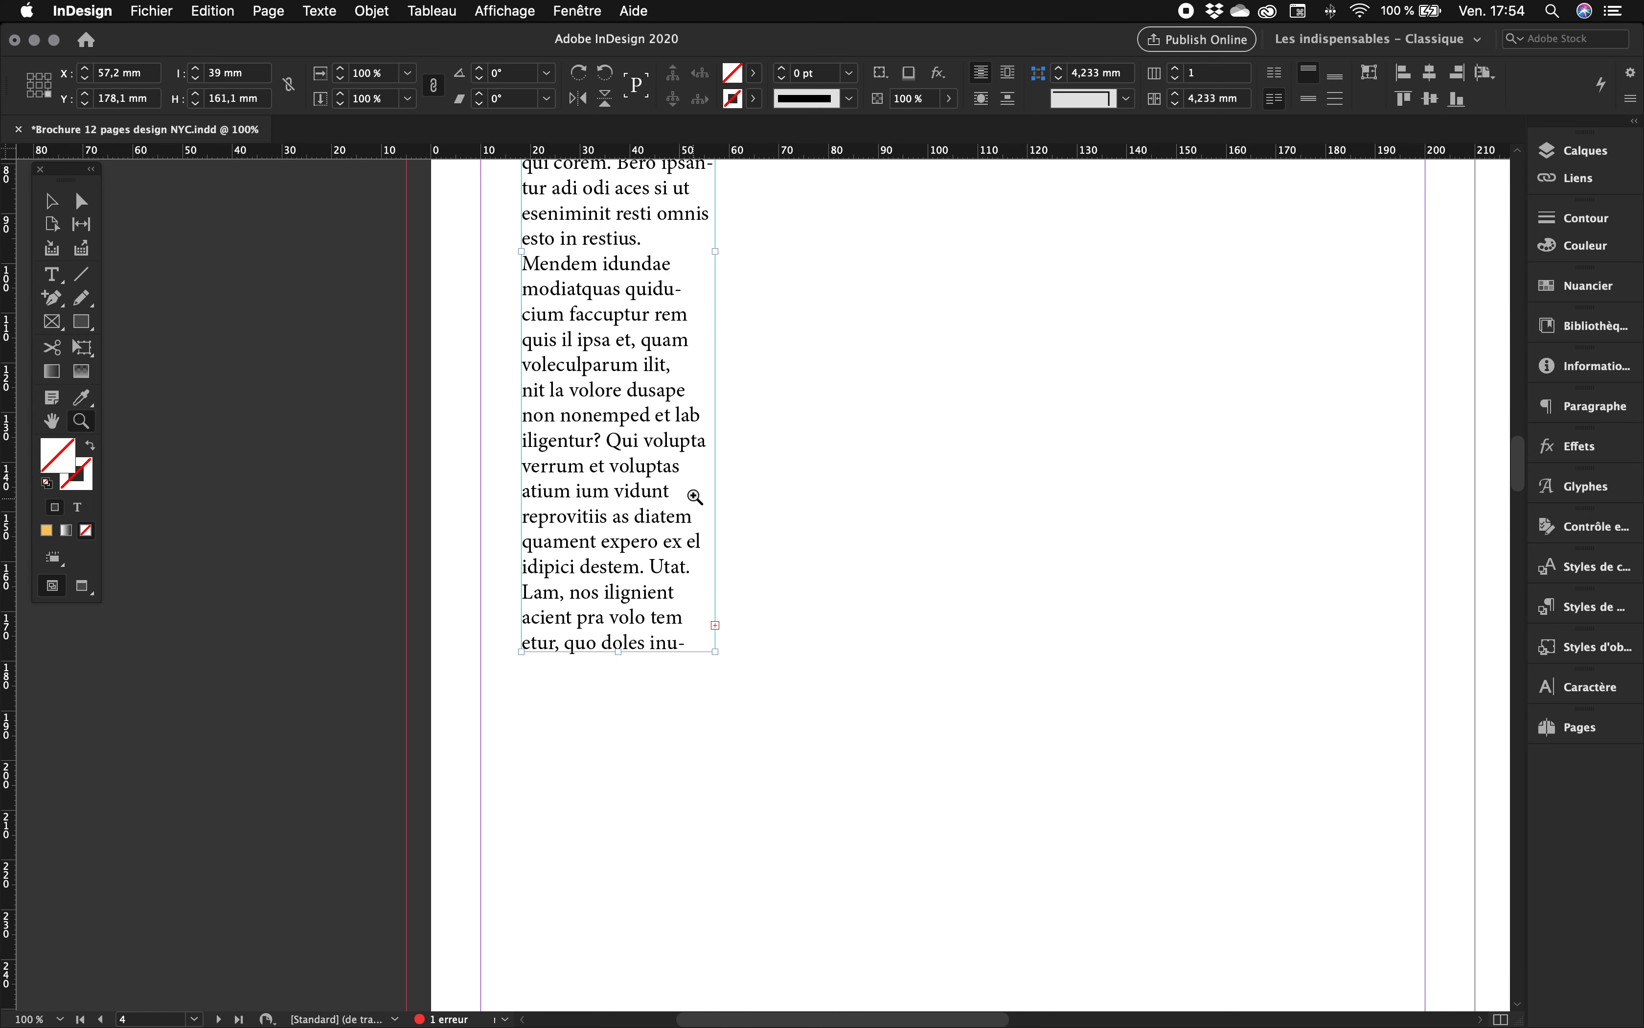
left_click_drag(684, 493, 481, 715)
left_click(514, 484, "alt")
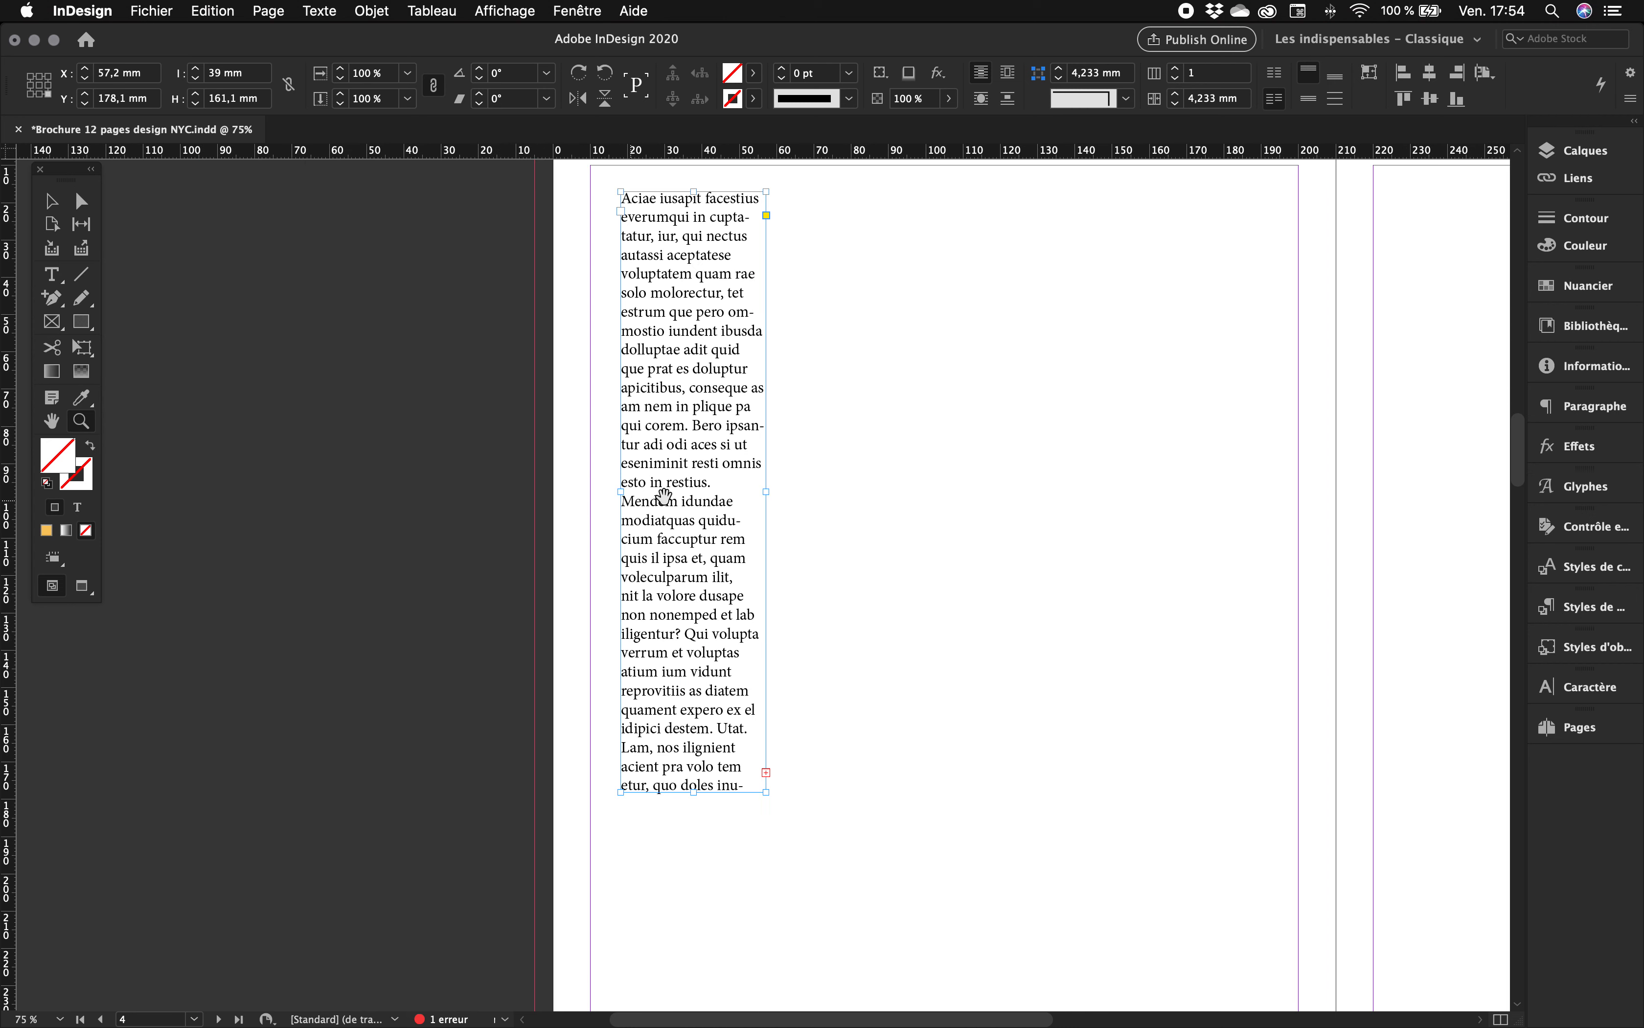
key("v")
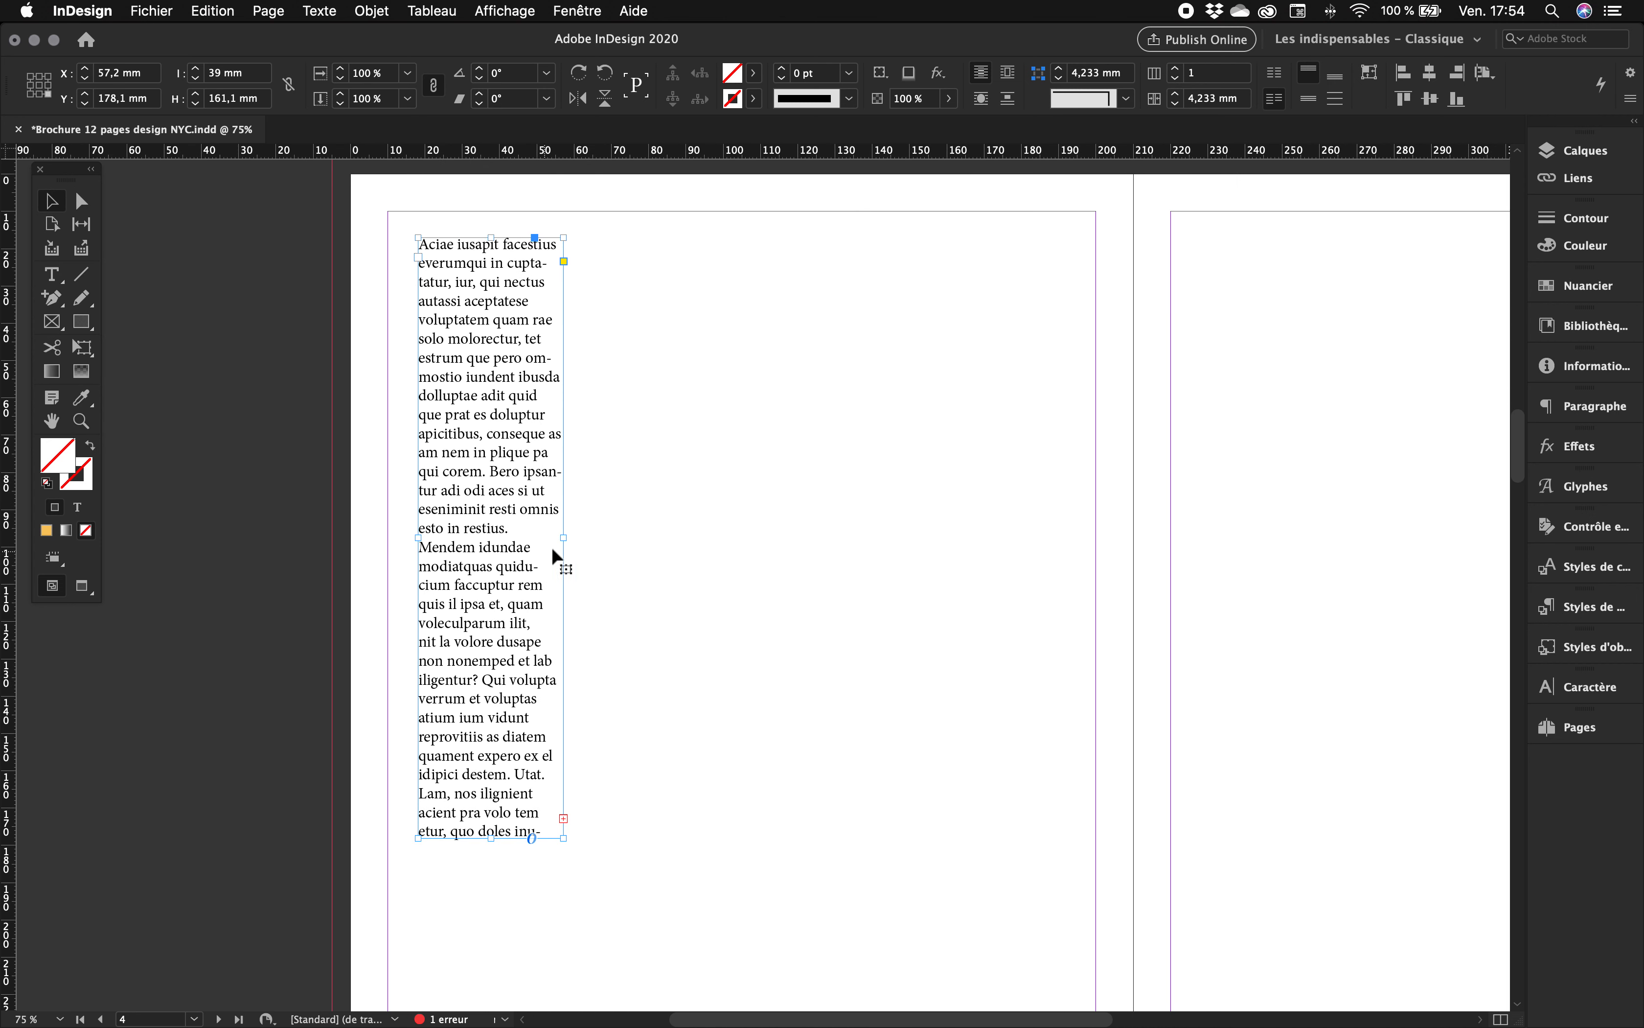
left_click_drag(565, 540, 695, 549)
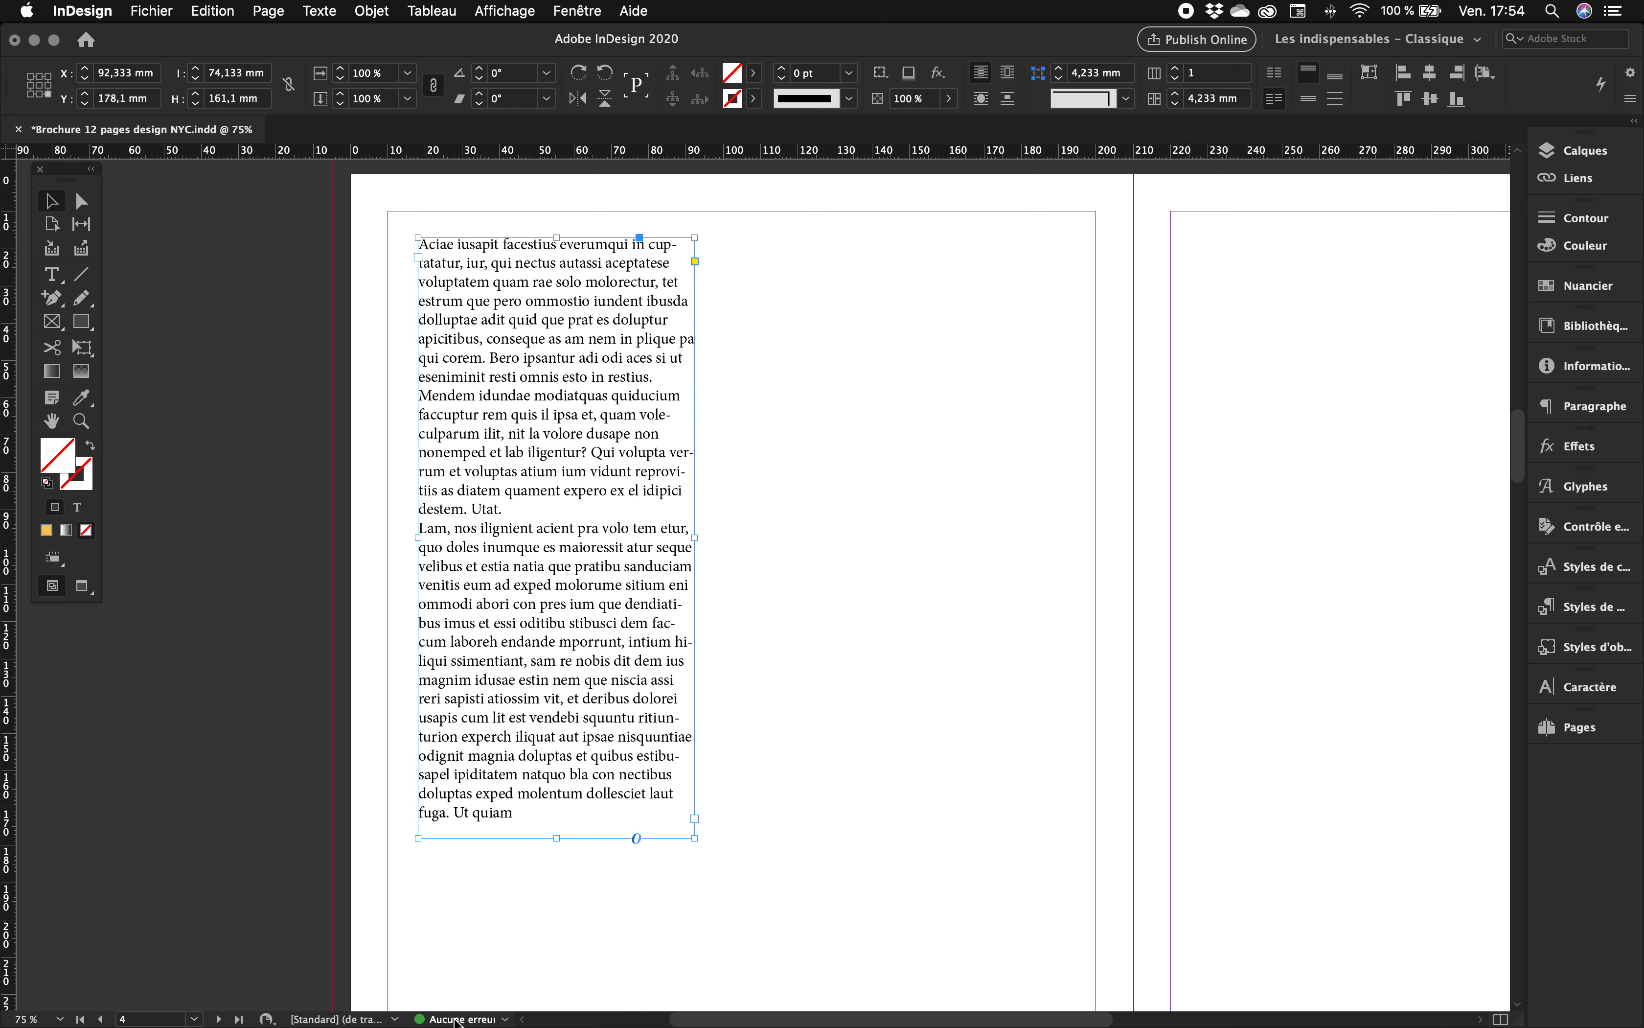
left_click_drag(693, 840, 631, 514)
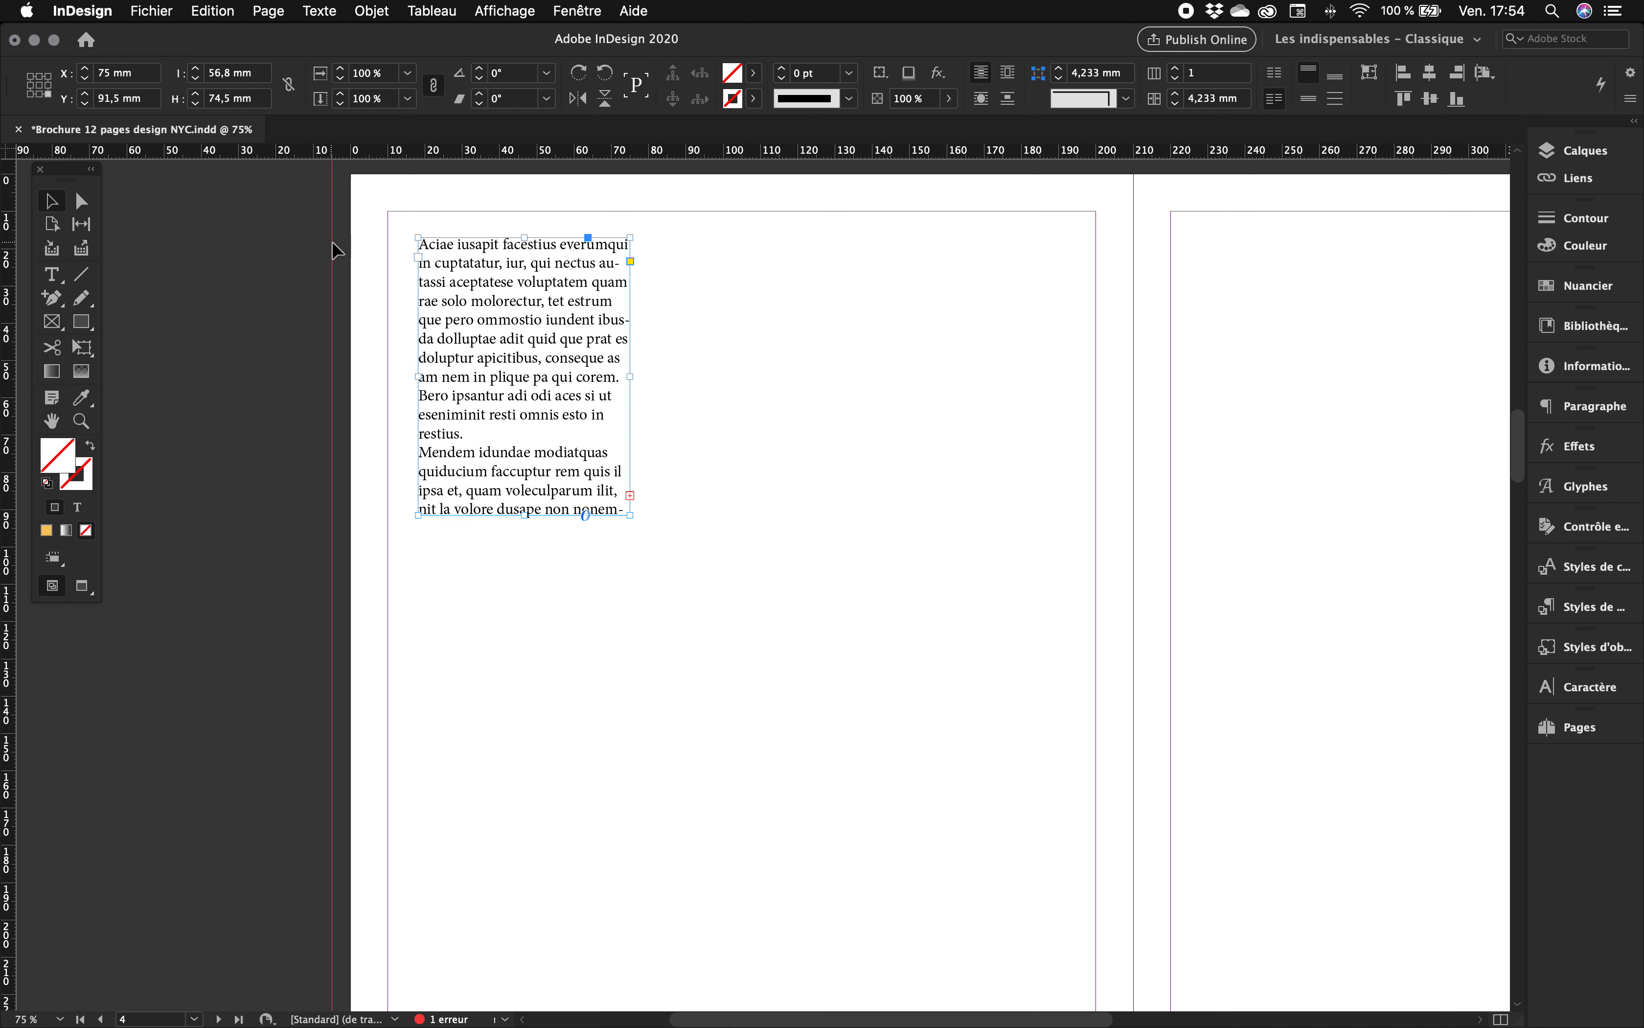
mouse_move(470, 287)
left_mouse_down()
mouse_move(439, 260)
mouse_move(567, 266)
mouse_move(481, 260)
left_mouse_up()
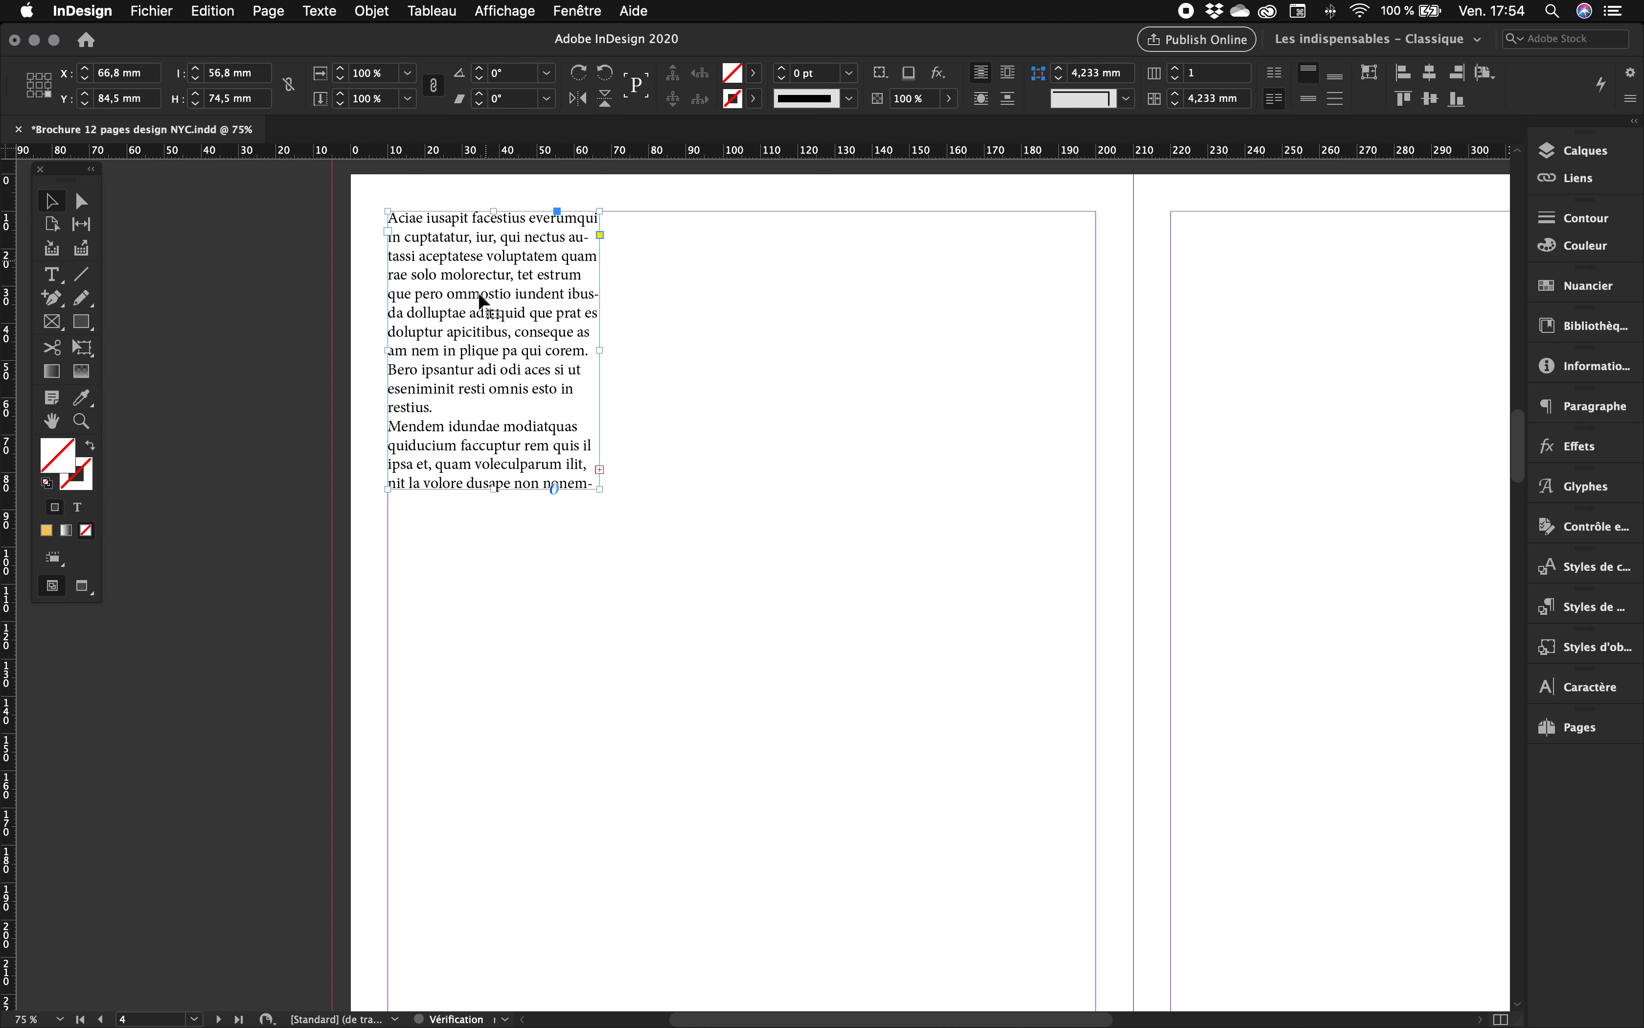
Thread the frame's overset text into a new frame about 87 × 89 mm on the right half of the same page.
left_click(600, 469)
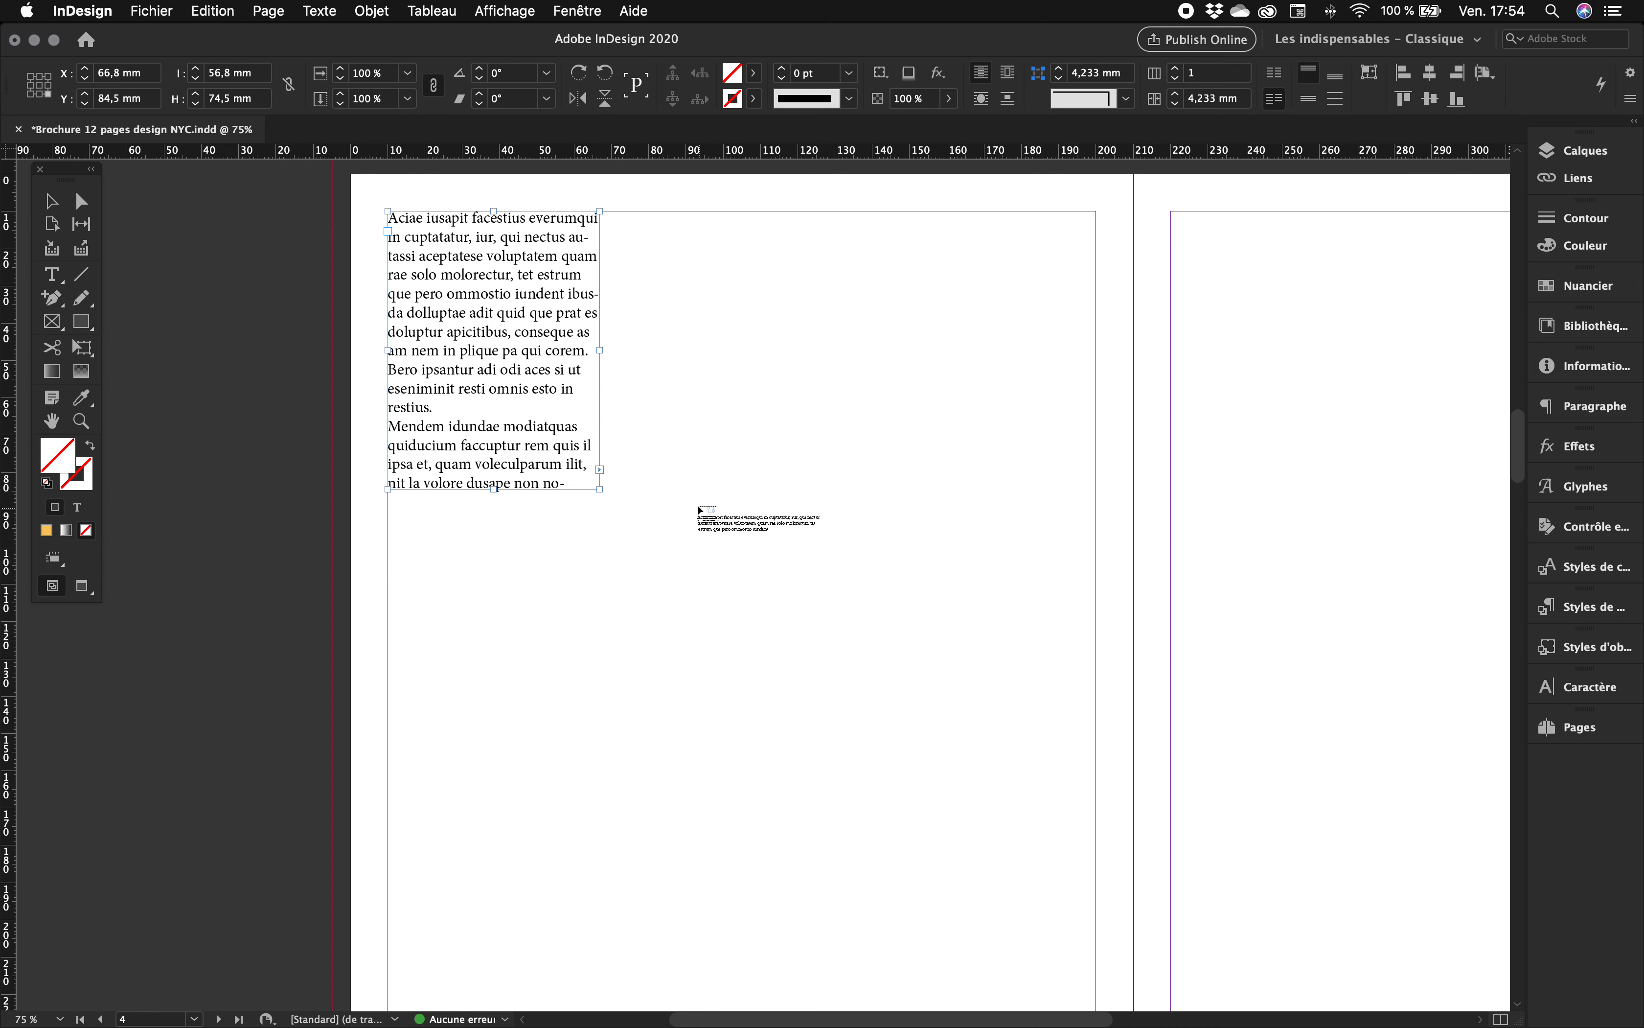
left_click_drag(721, 421, 1046, 752)
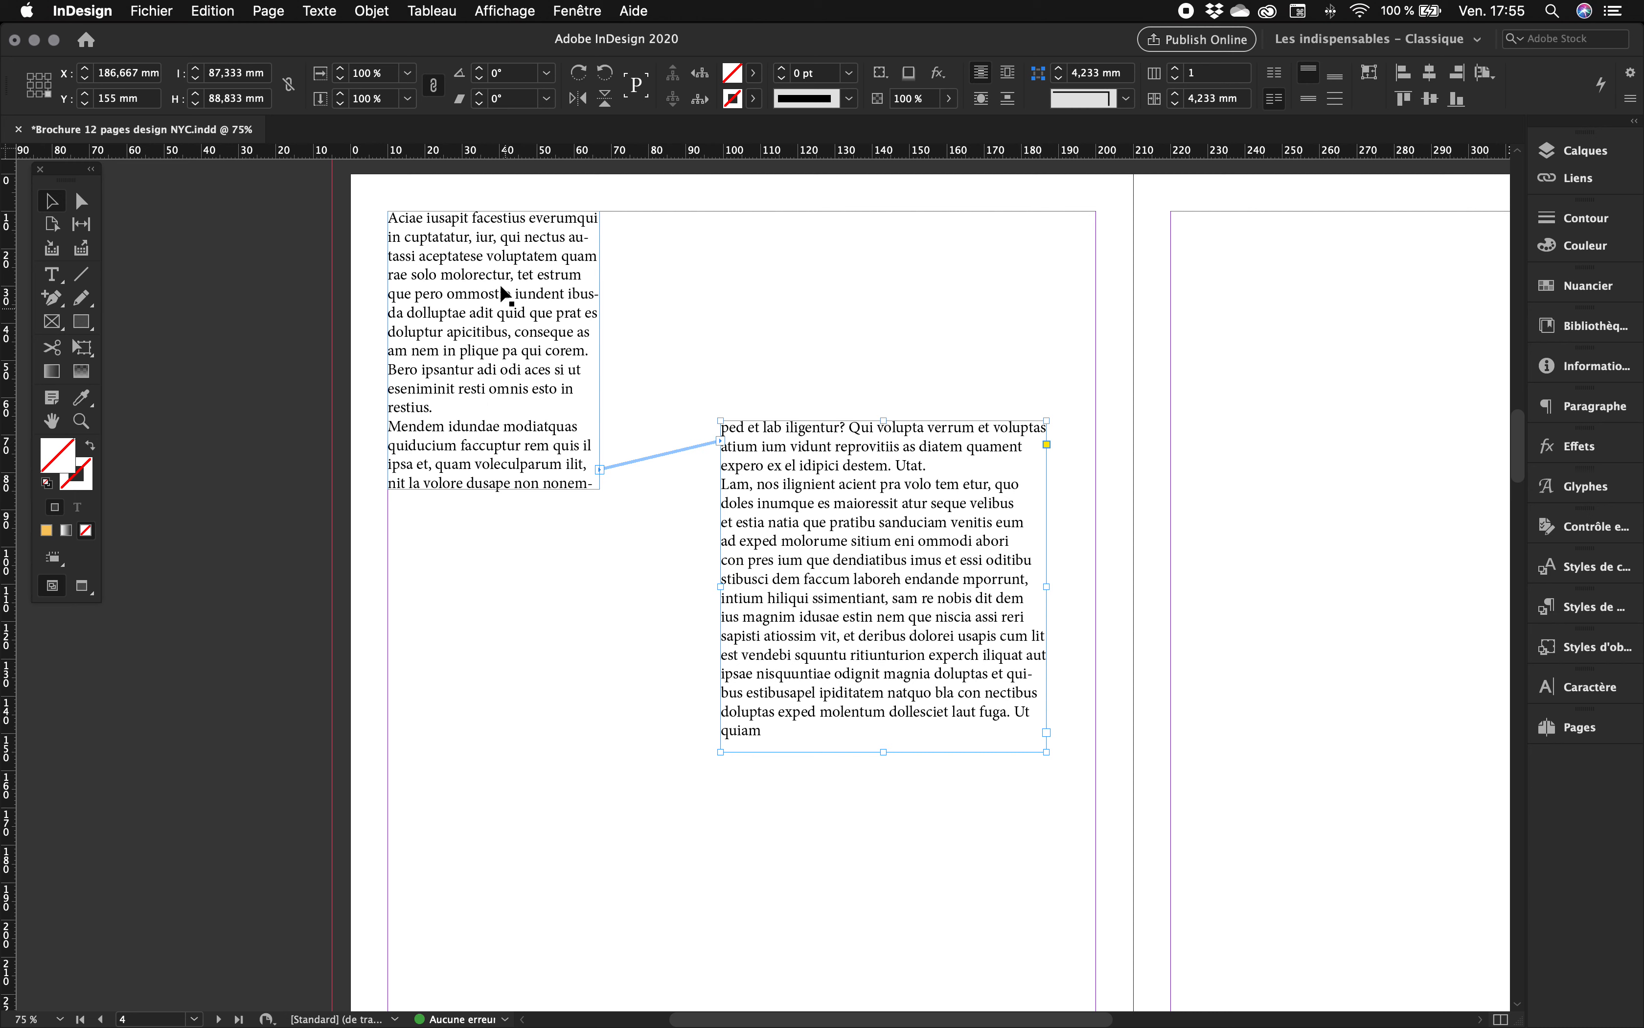
Look up the view option that shows or hides text threads.
left_click(524, 15)
mouse_move(635, 398)
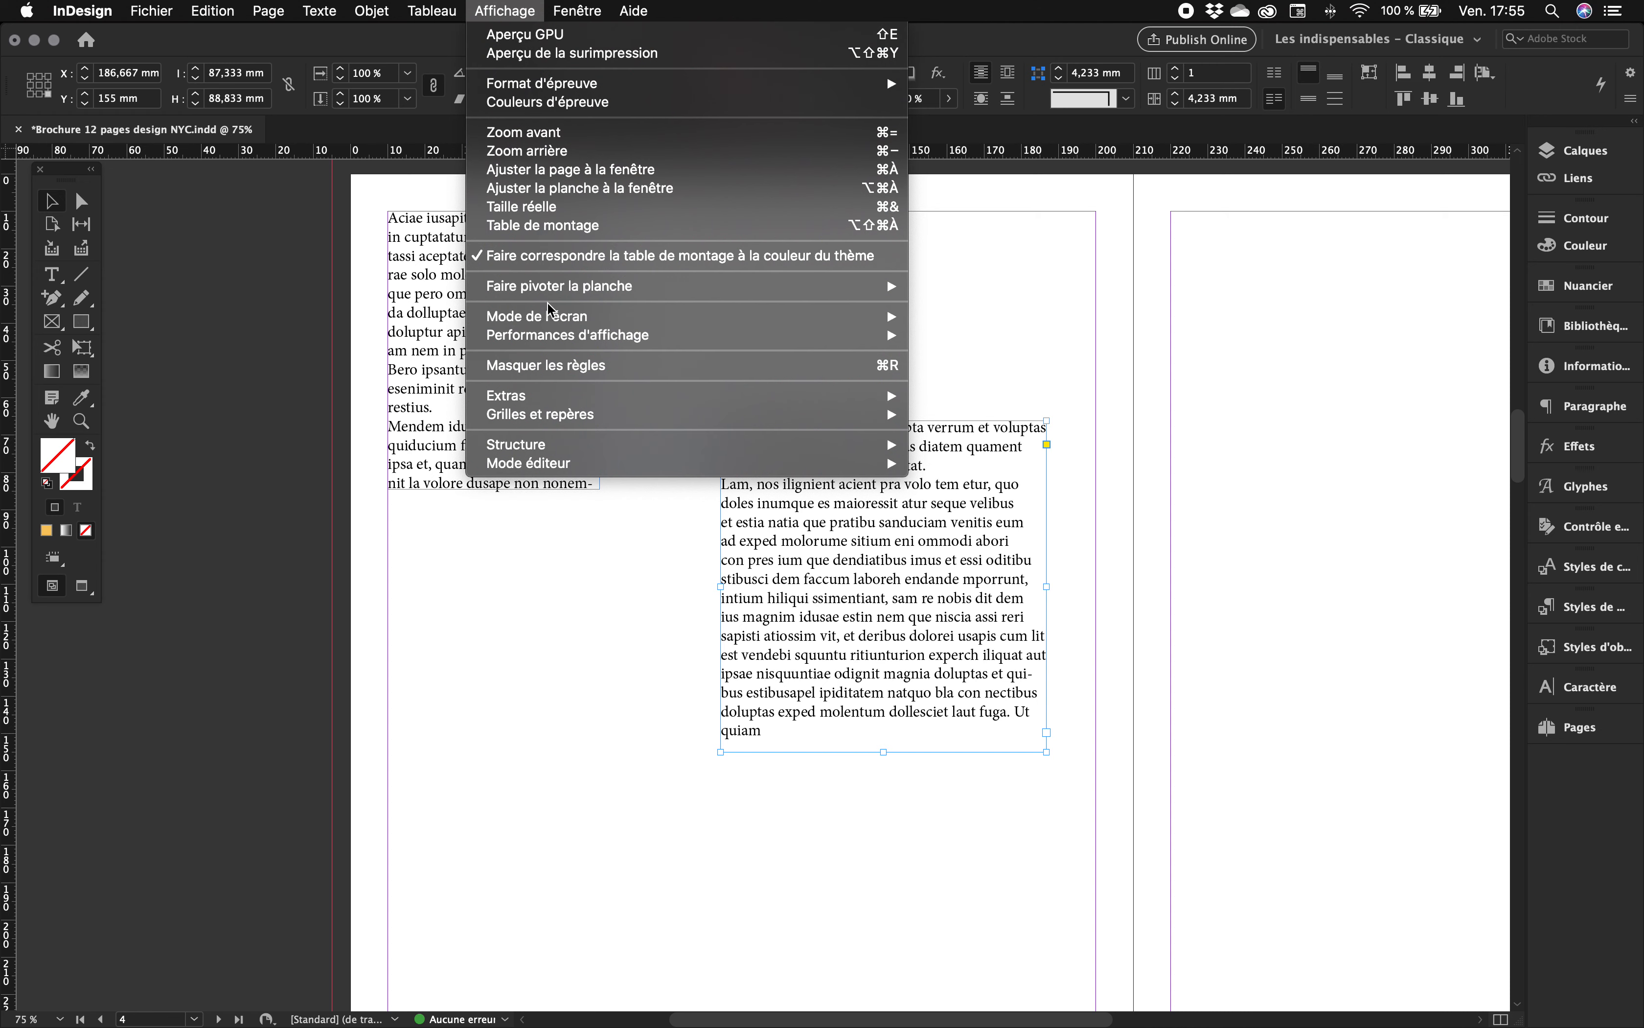
mouse_move(563, 395)
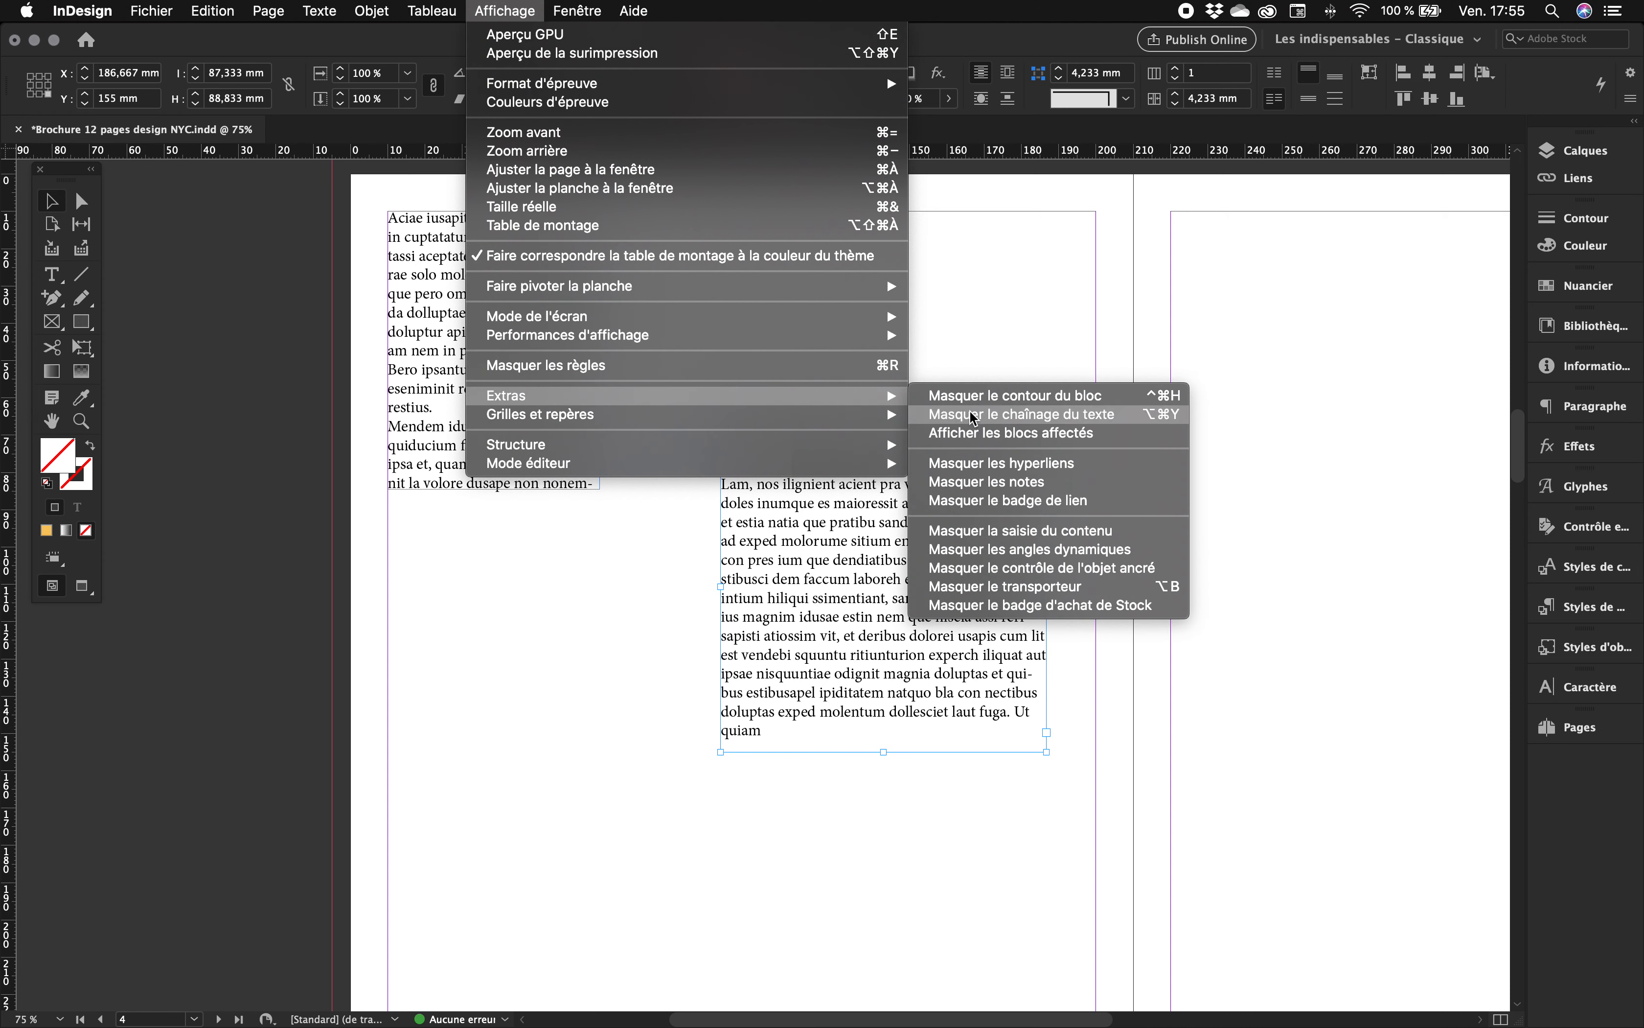
left_click(976, 422)
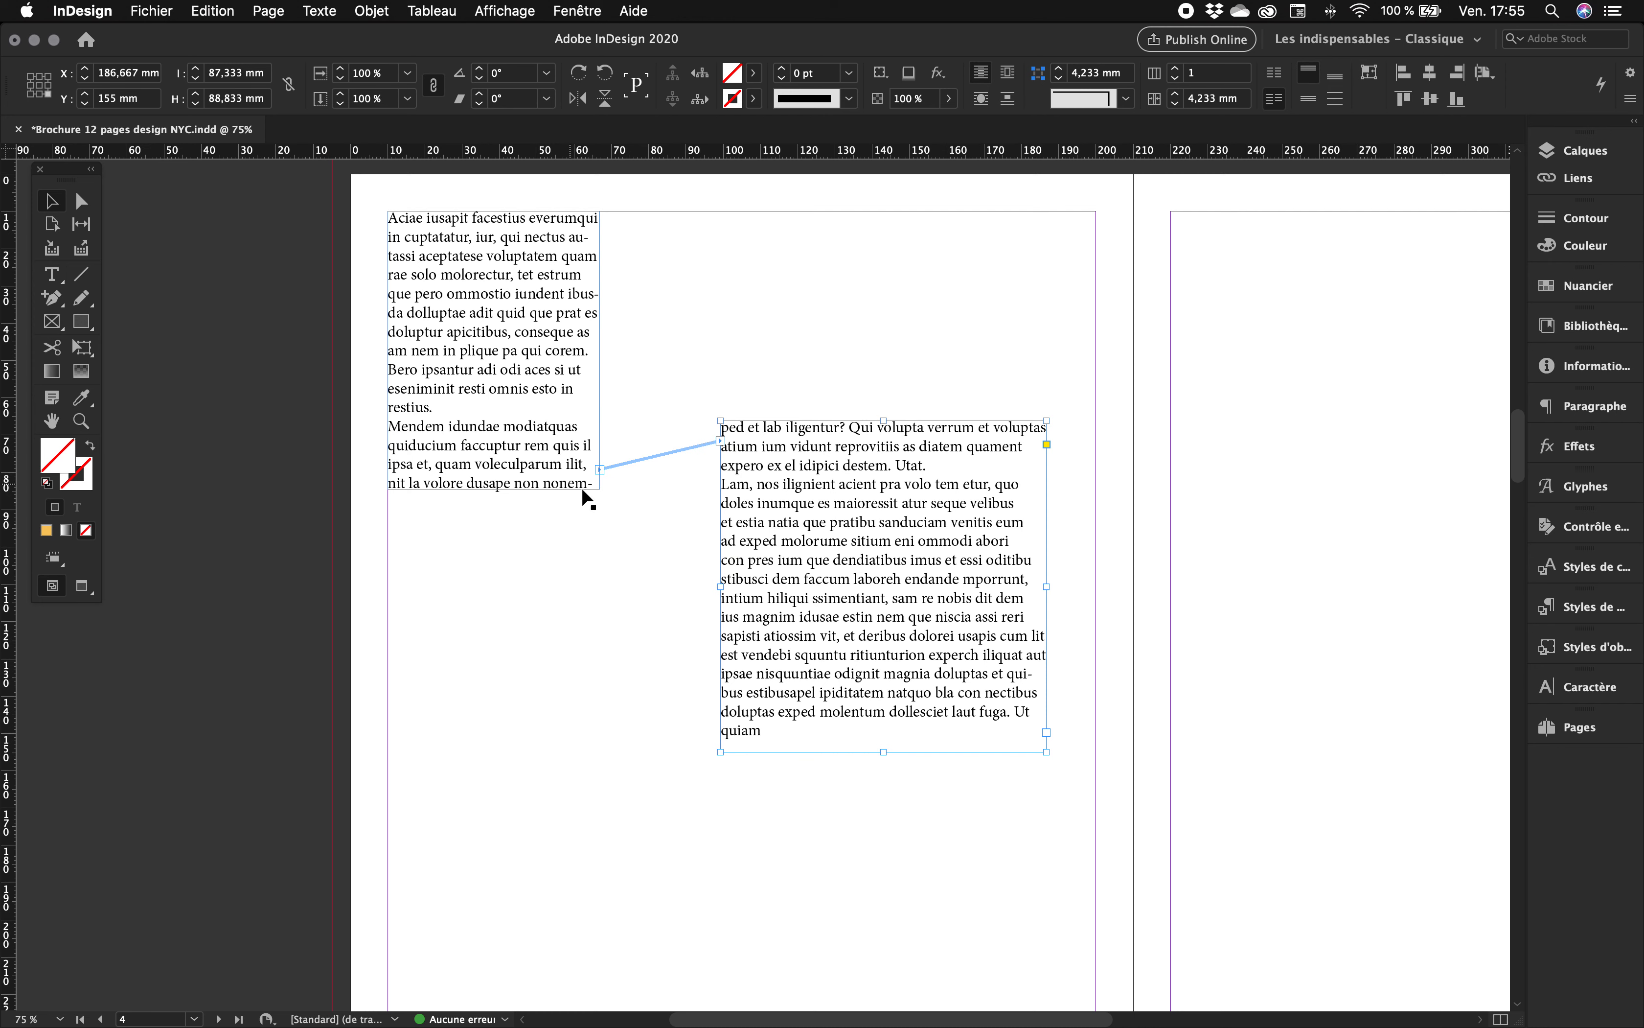
Delete several passages of placeholder text from both linked frames so the text reflows between them.
left_click(53, 276)
left_click_drag(405, 300, 478, 388)
key("BackSpace")
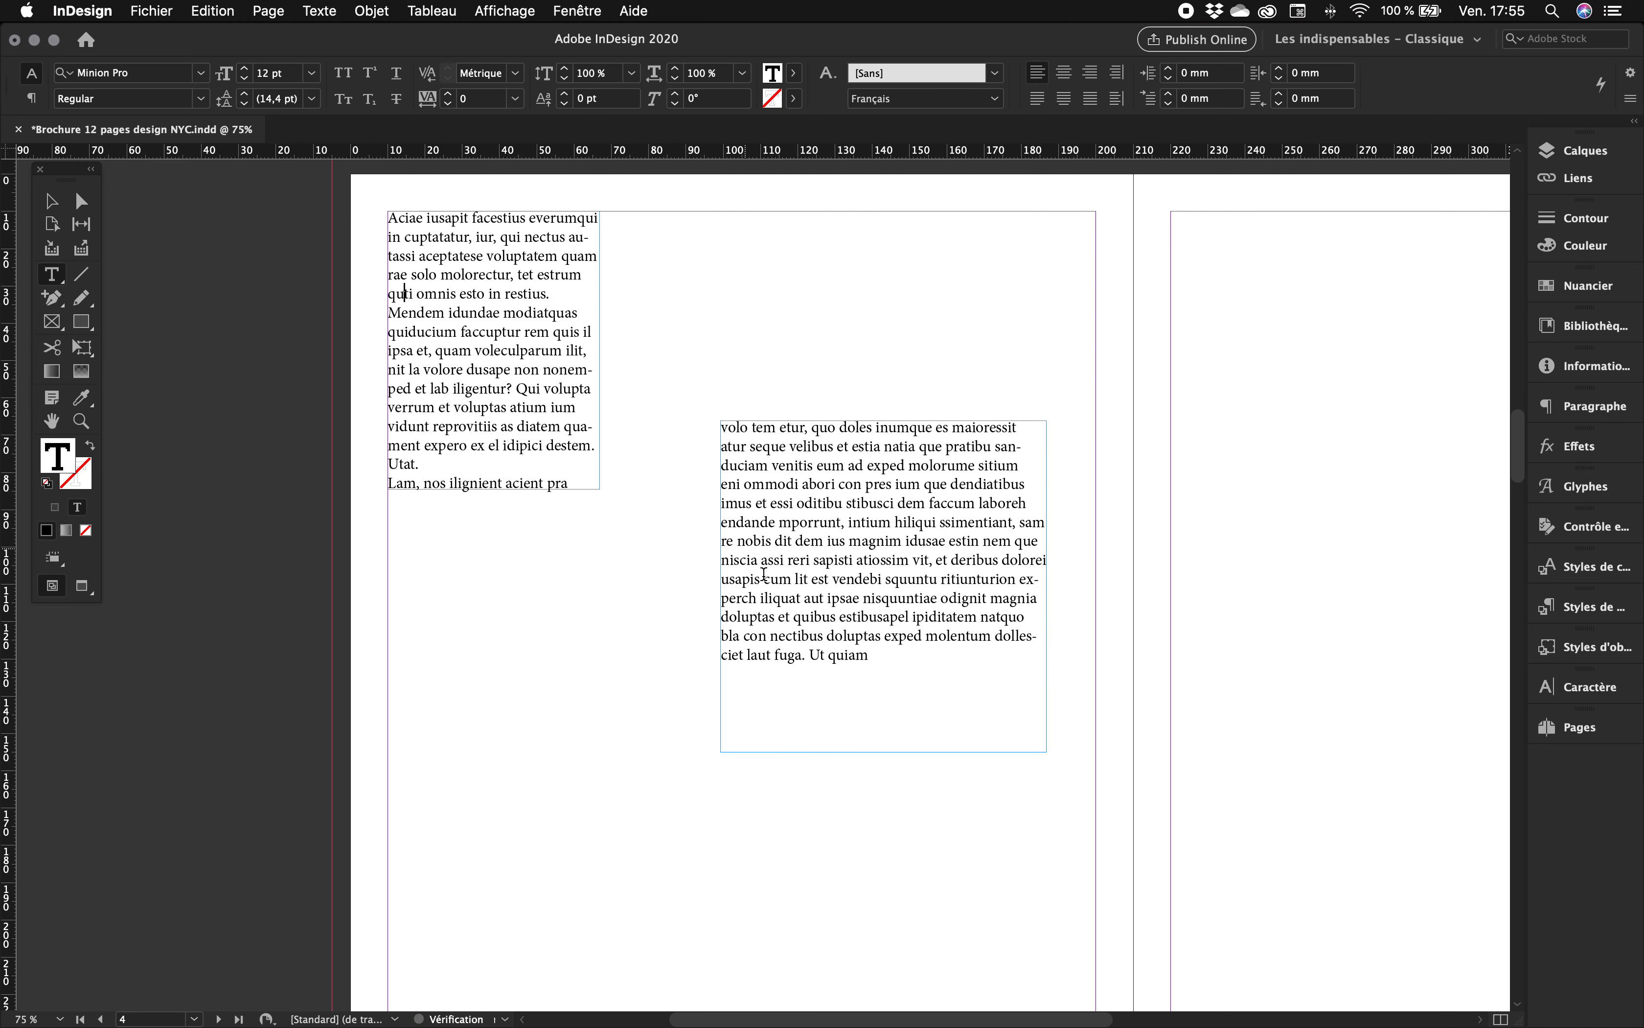
left_click_drag(781, 559, 828, 620)
key("BackSpace")
left_click_drag(424, 349, 470, 388)
key("BackSpace")
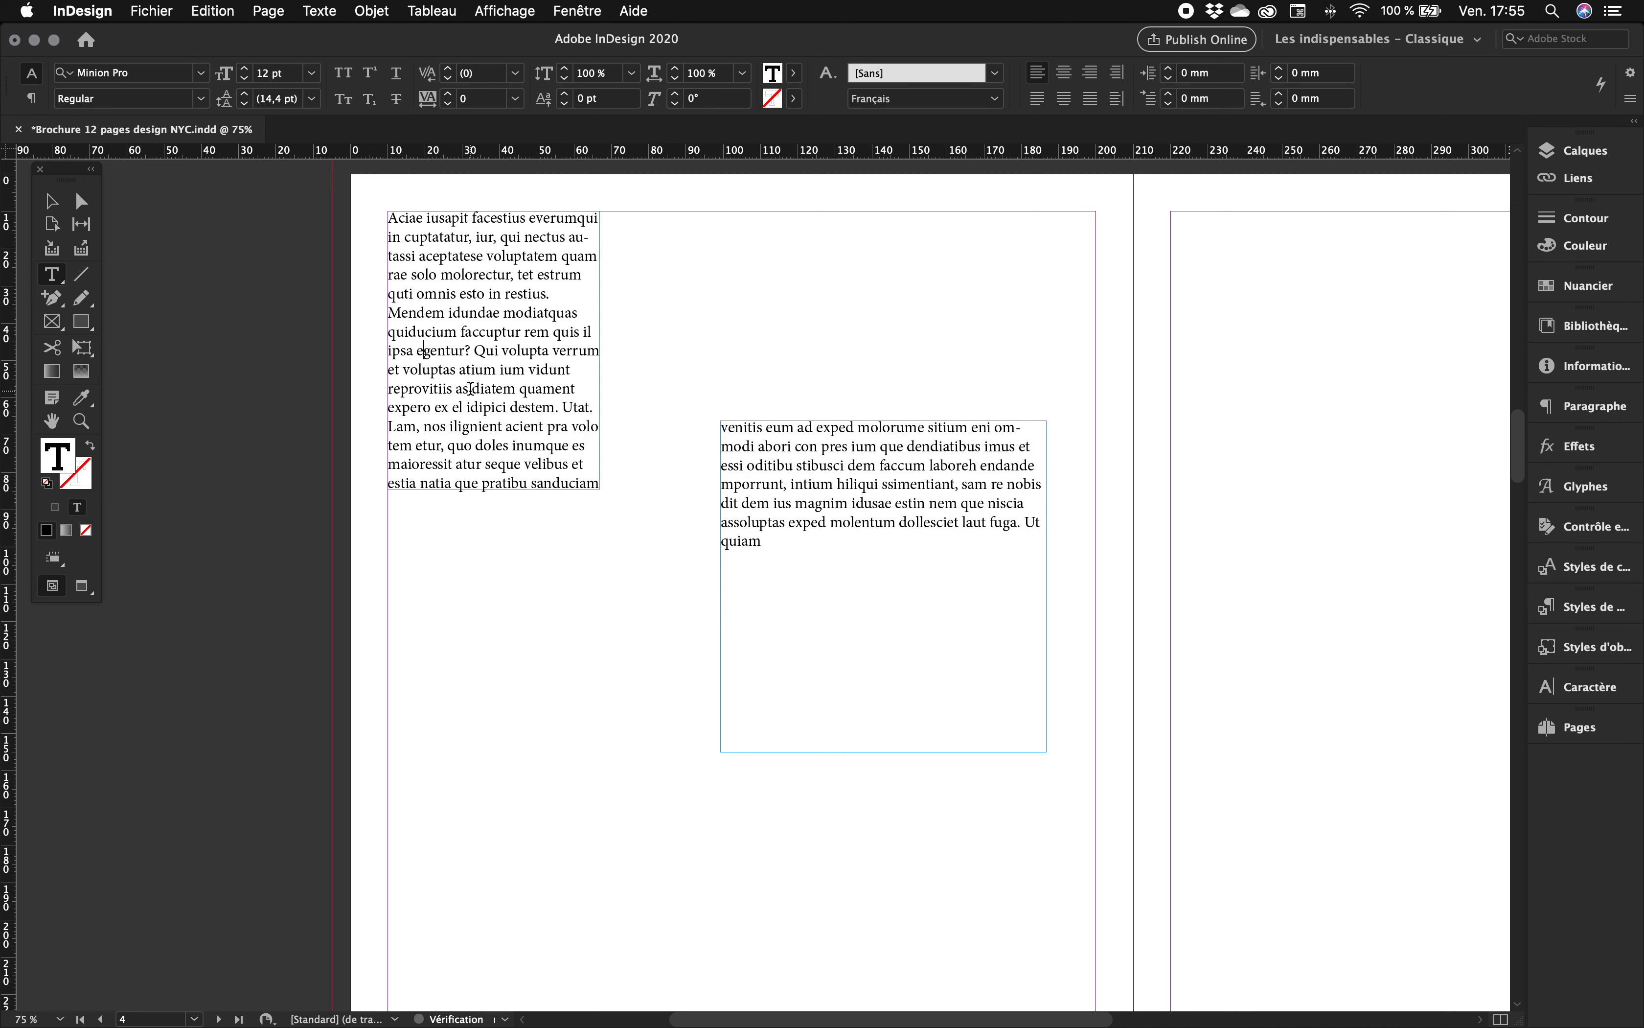
left_click_drag(455, 314, 509, 384)
key("BackSpace")
Shorten the second frame to about 18 mm high and thread its overset text into a new frame about 50 × 42 mm.
left_click(51, 200)
mouse_move(787, 487)
left_mouse_down()
mouse_move(793, 407)
mouse_move(788, 506)
left_mouse_up()
left_click_drag(875, 781, 857, 515)
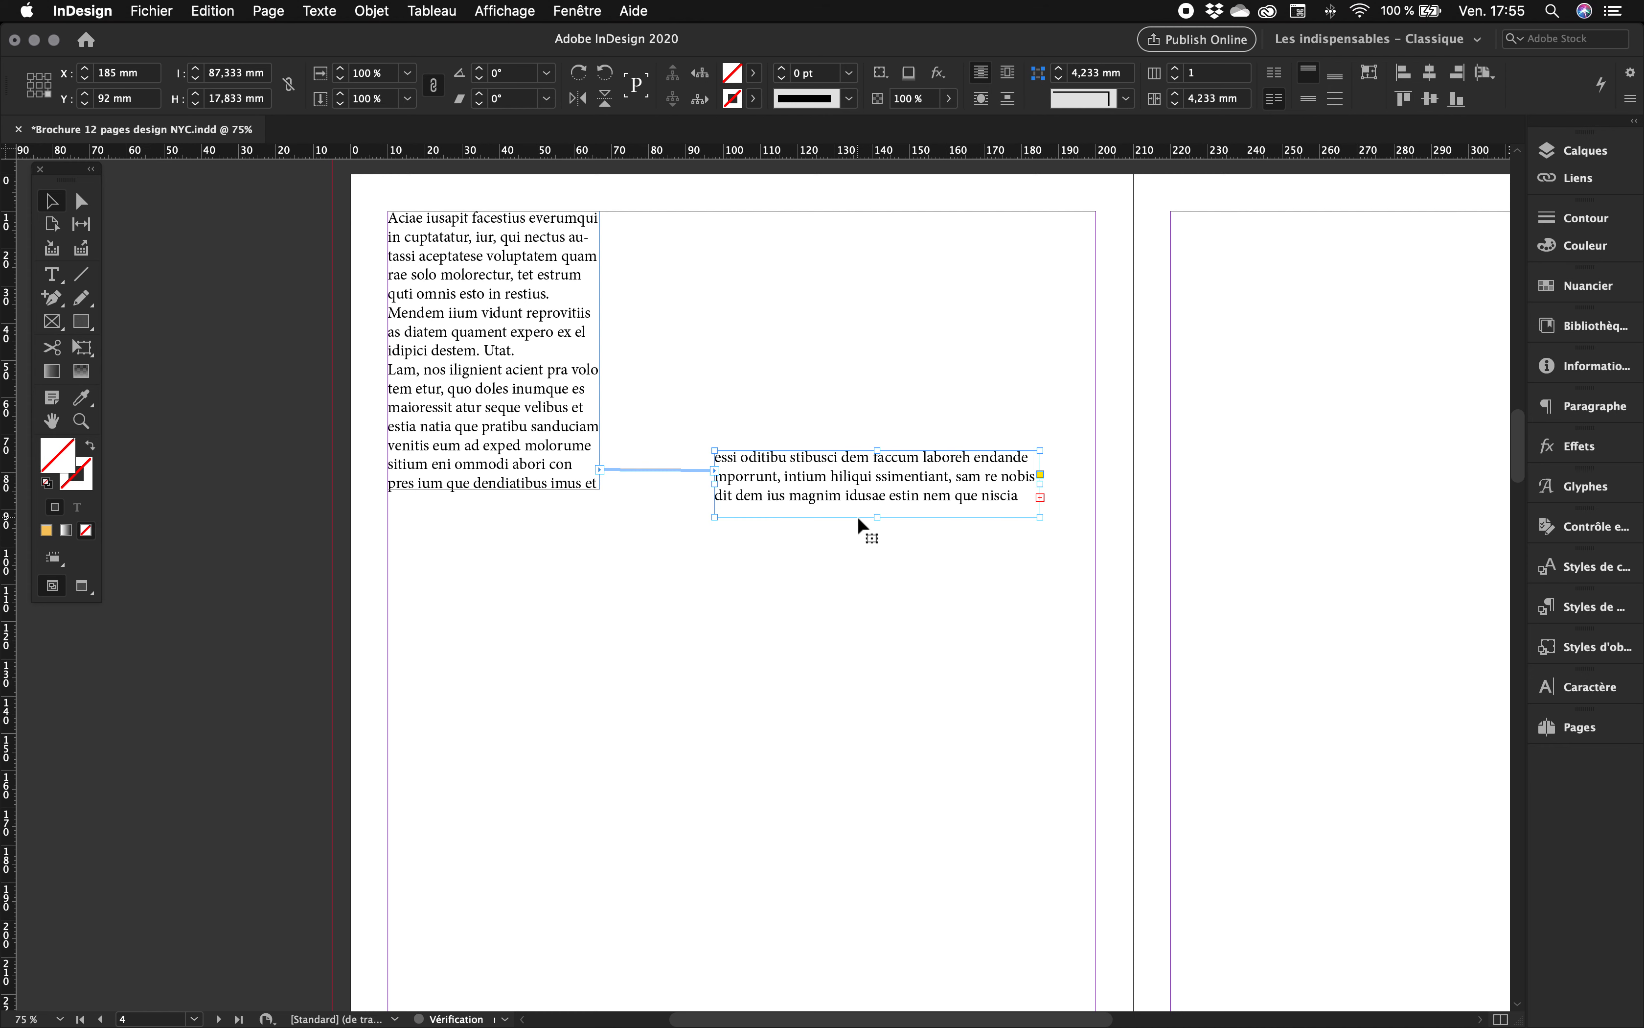
left_click(1040, 499)
left_click_drag(544, 639, 731, 794)
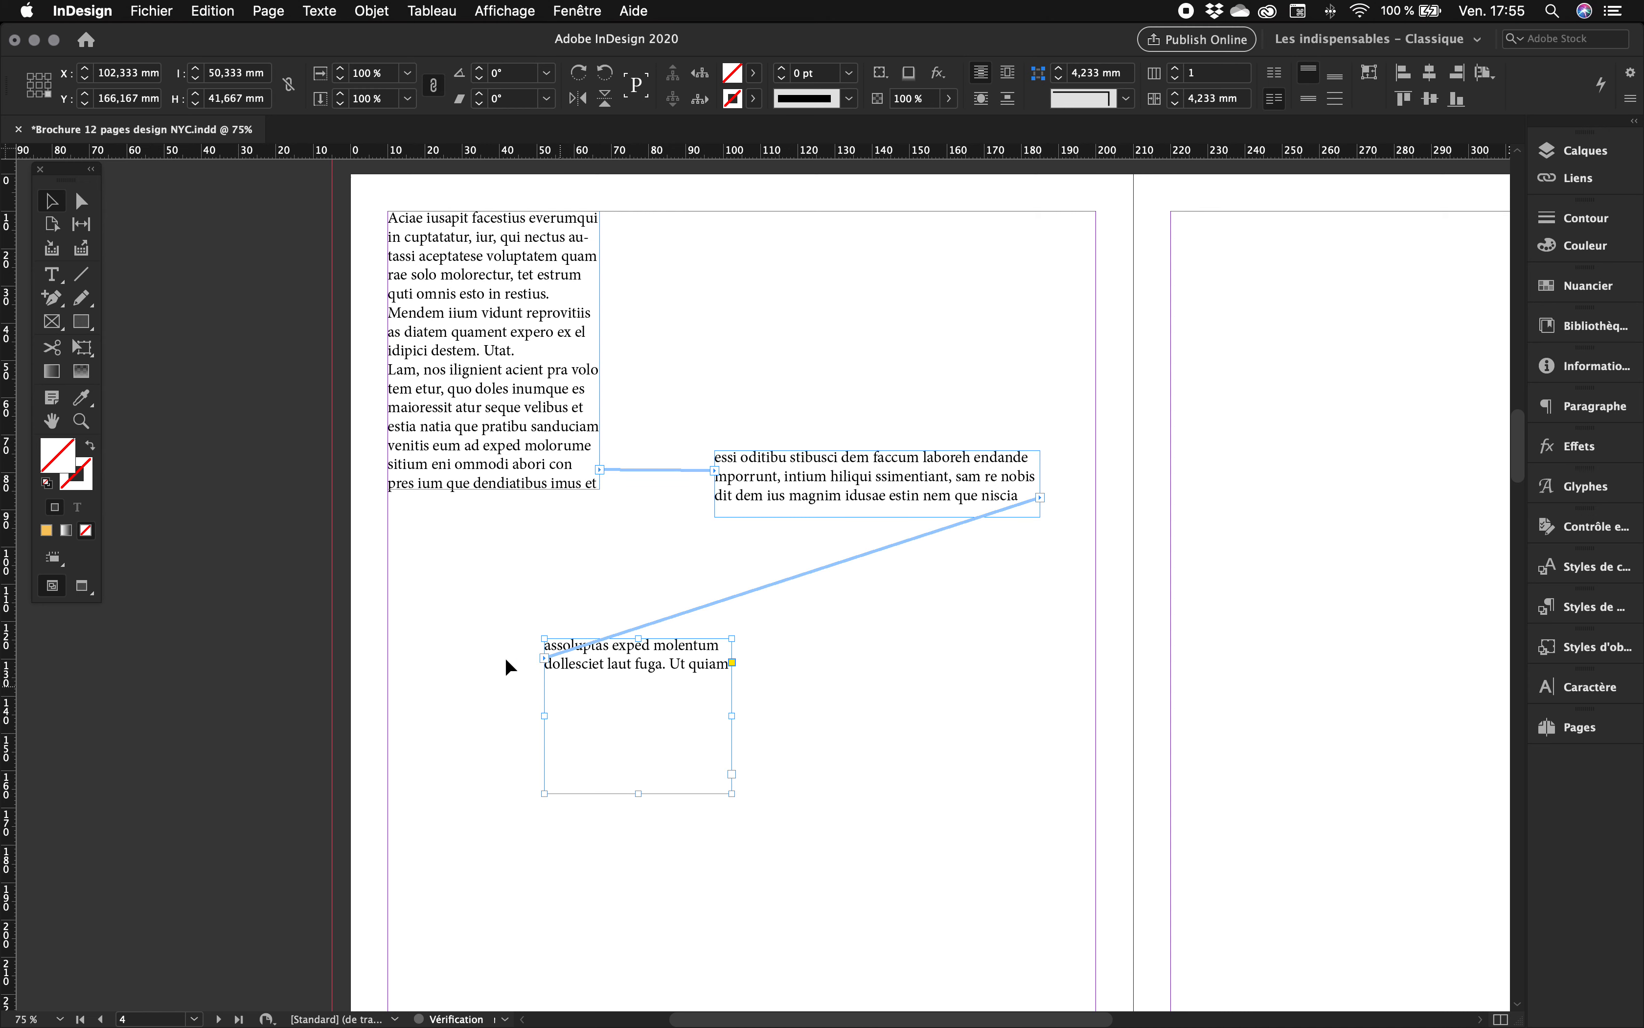
Reposition the linked frames, with the first at the top-left margin corner, the second slightly higher, and the third below the second.
left_click_drag(466, 345, 465, 392)
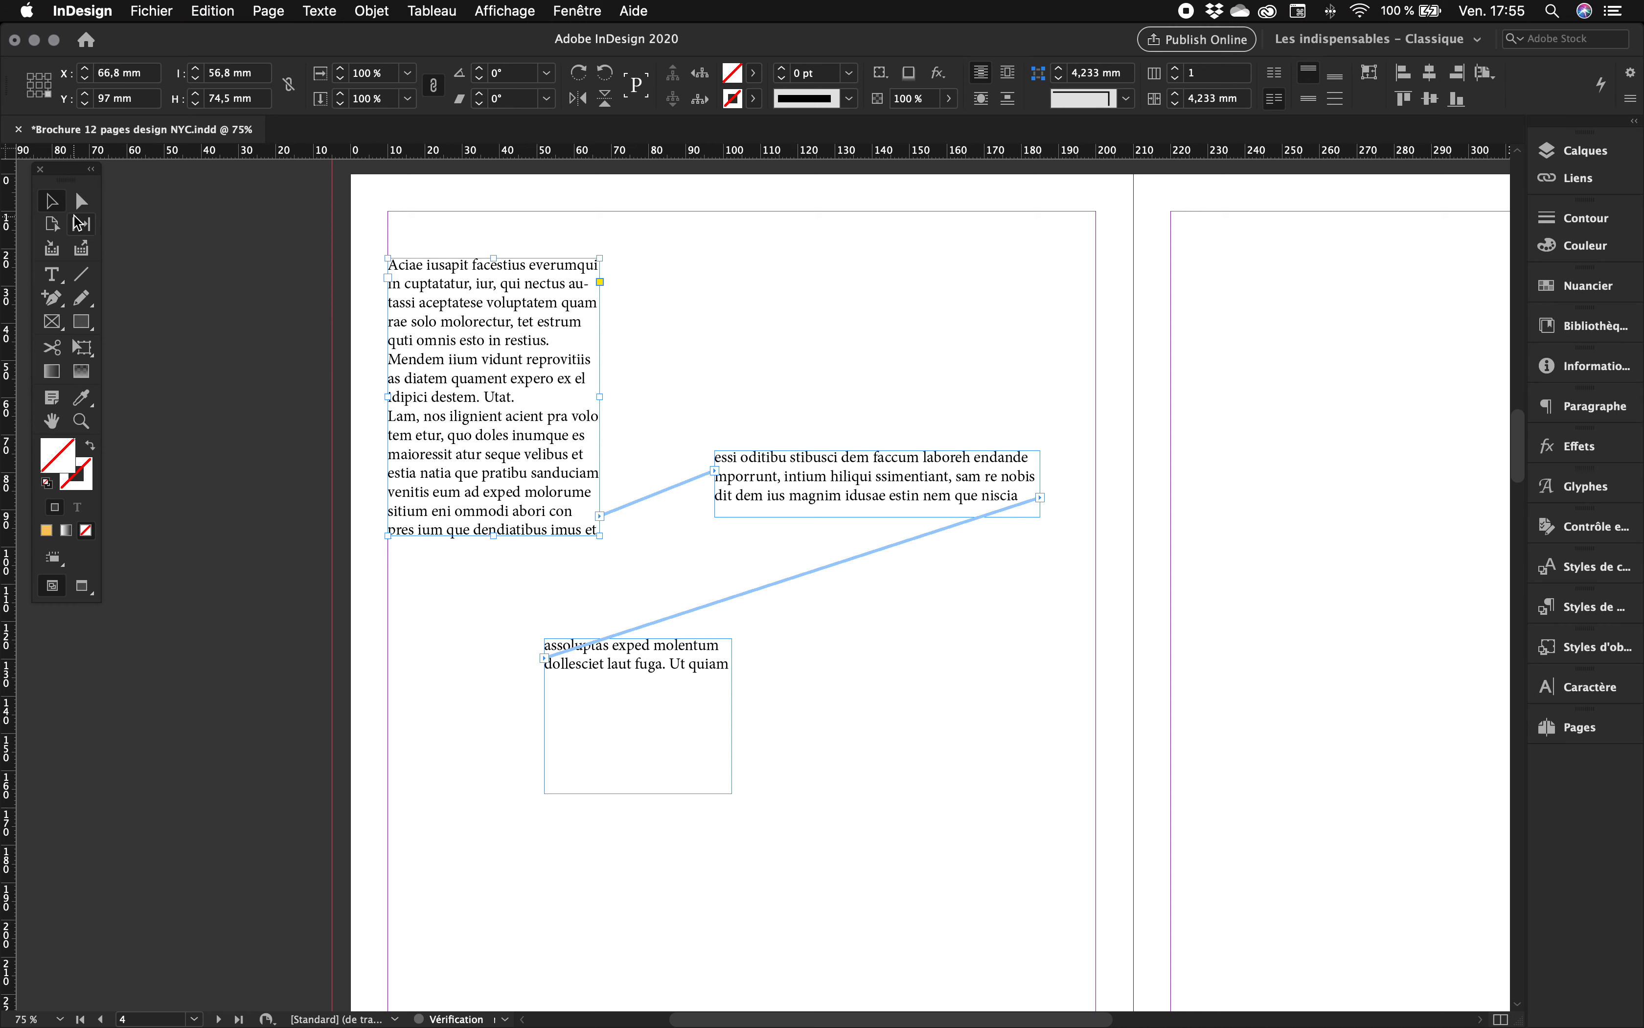
left_click_drag(421, 322, 422, 229)
left_click_drag(859, 492, 886, 451)
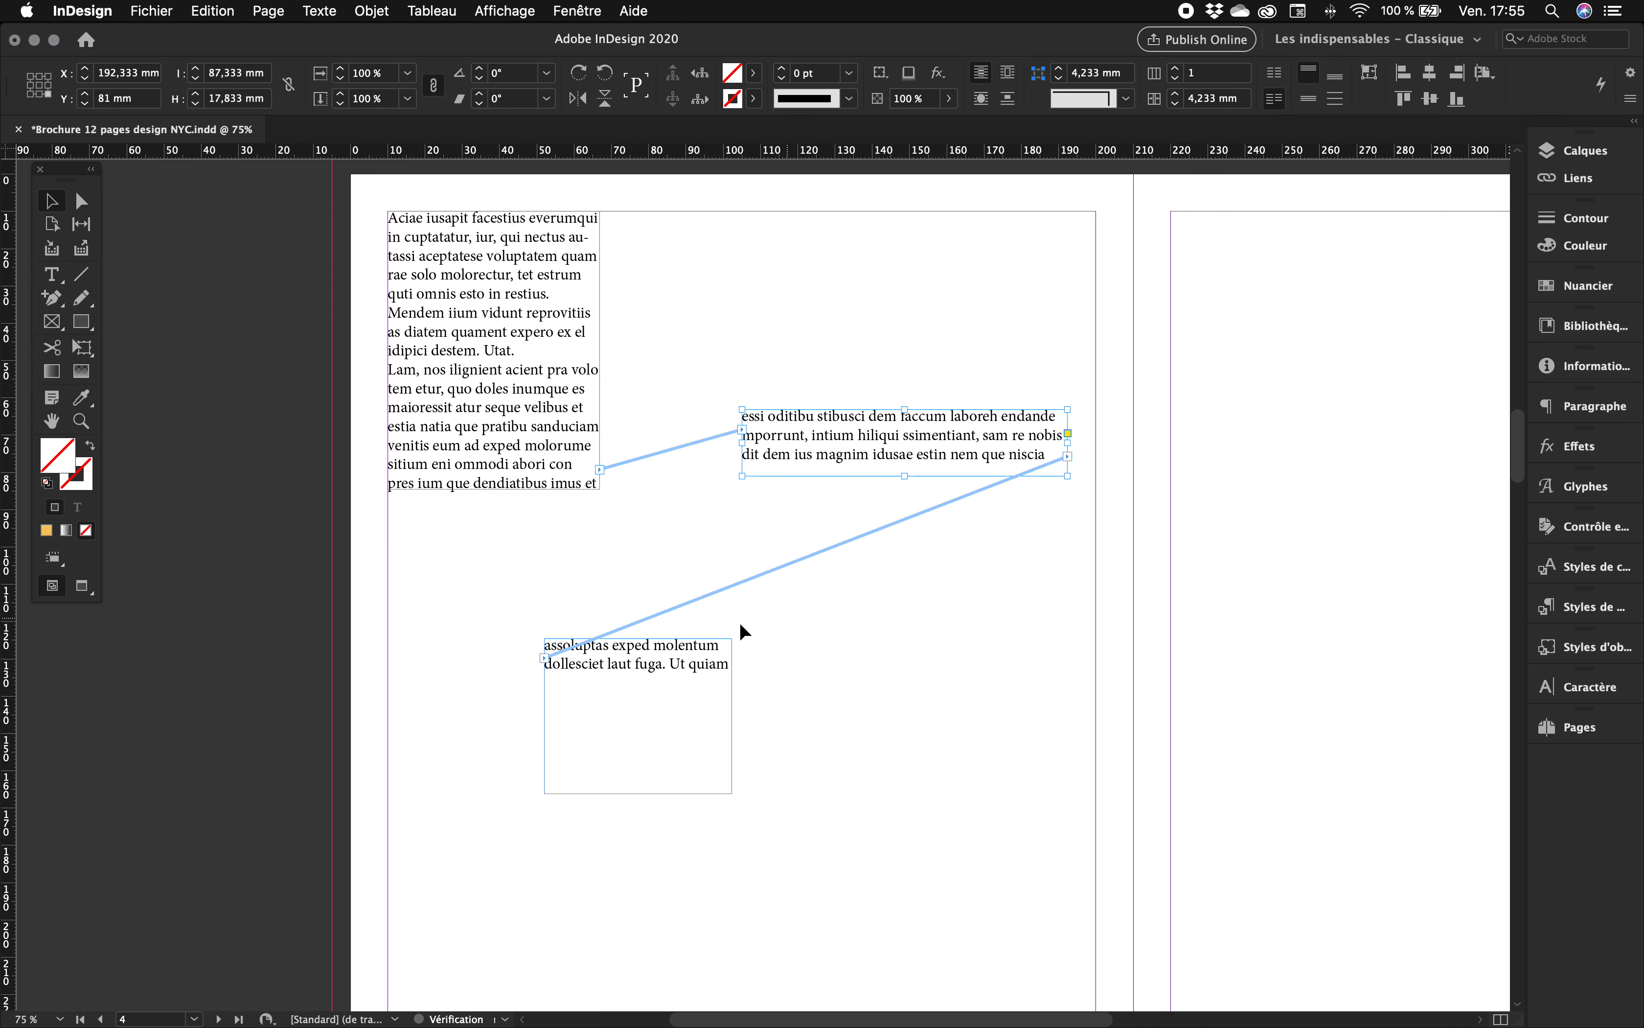
left_click_drag(687, 666, 953, 717)
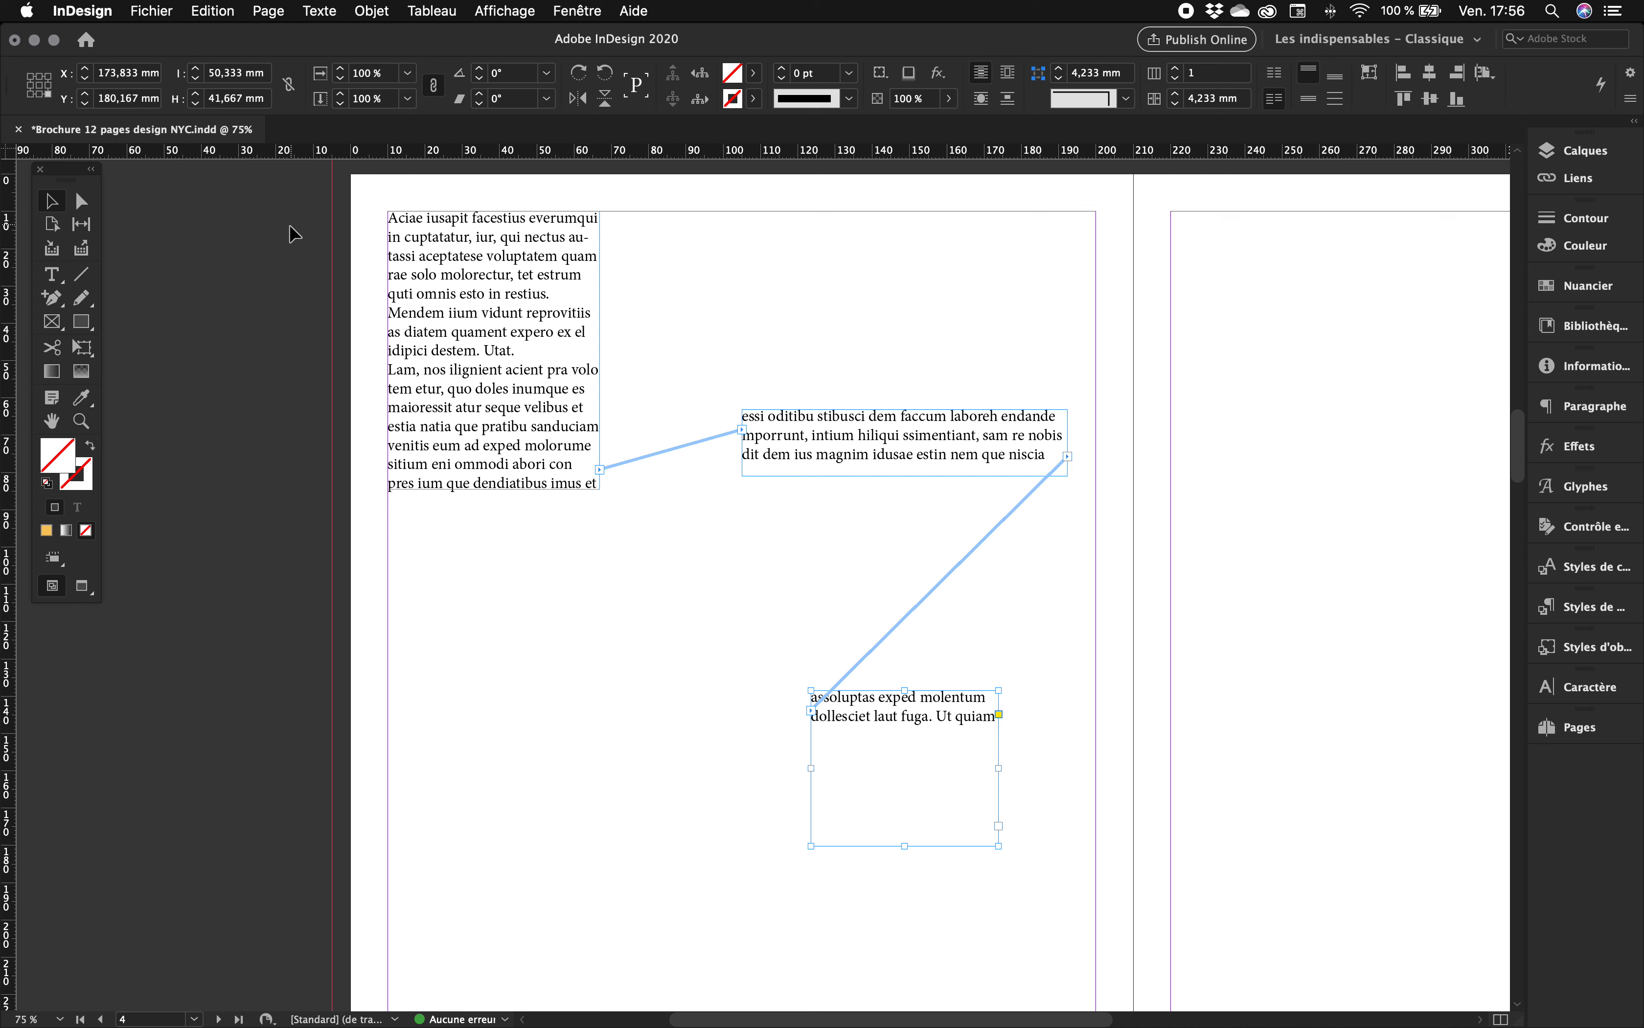
Try deleting all three linked text frames together, and undo the deletion.
left_click_drag(322, 218, 1052, 833)
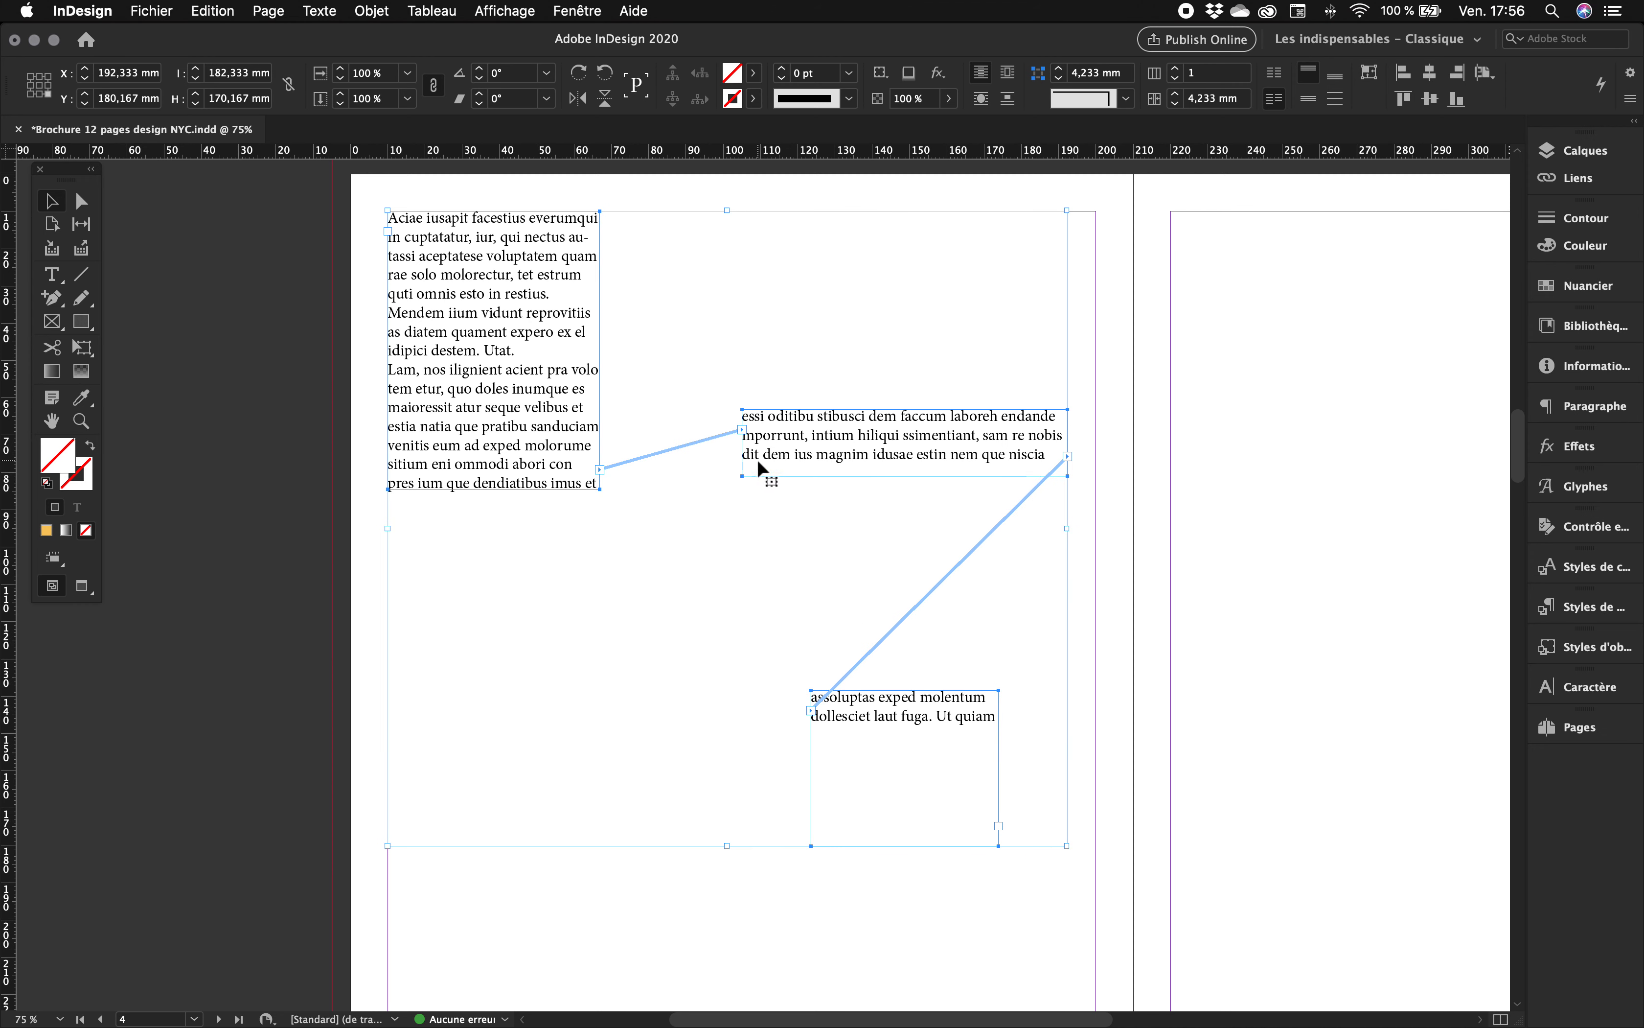
key("Delete")
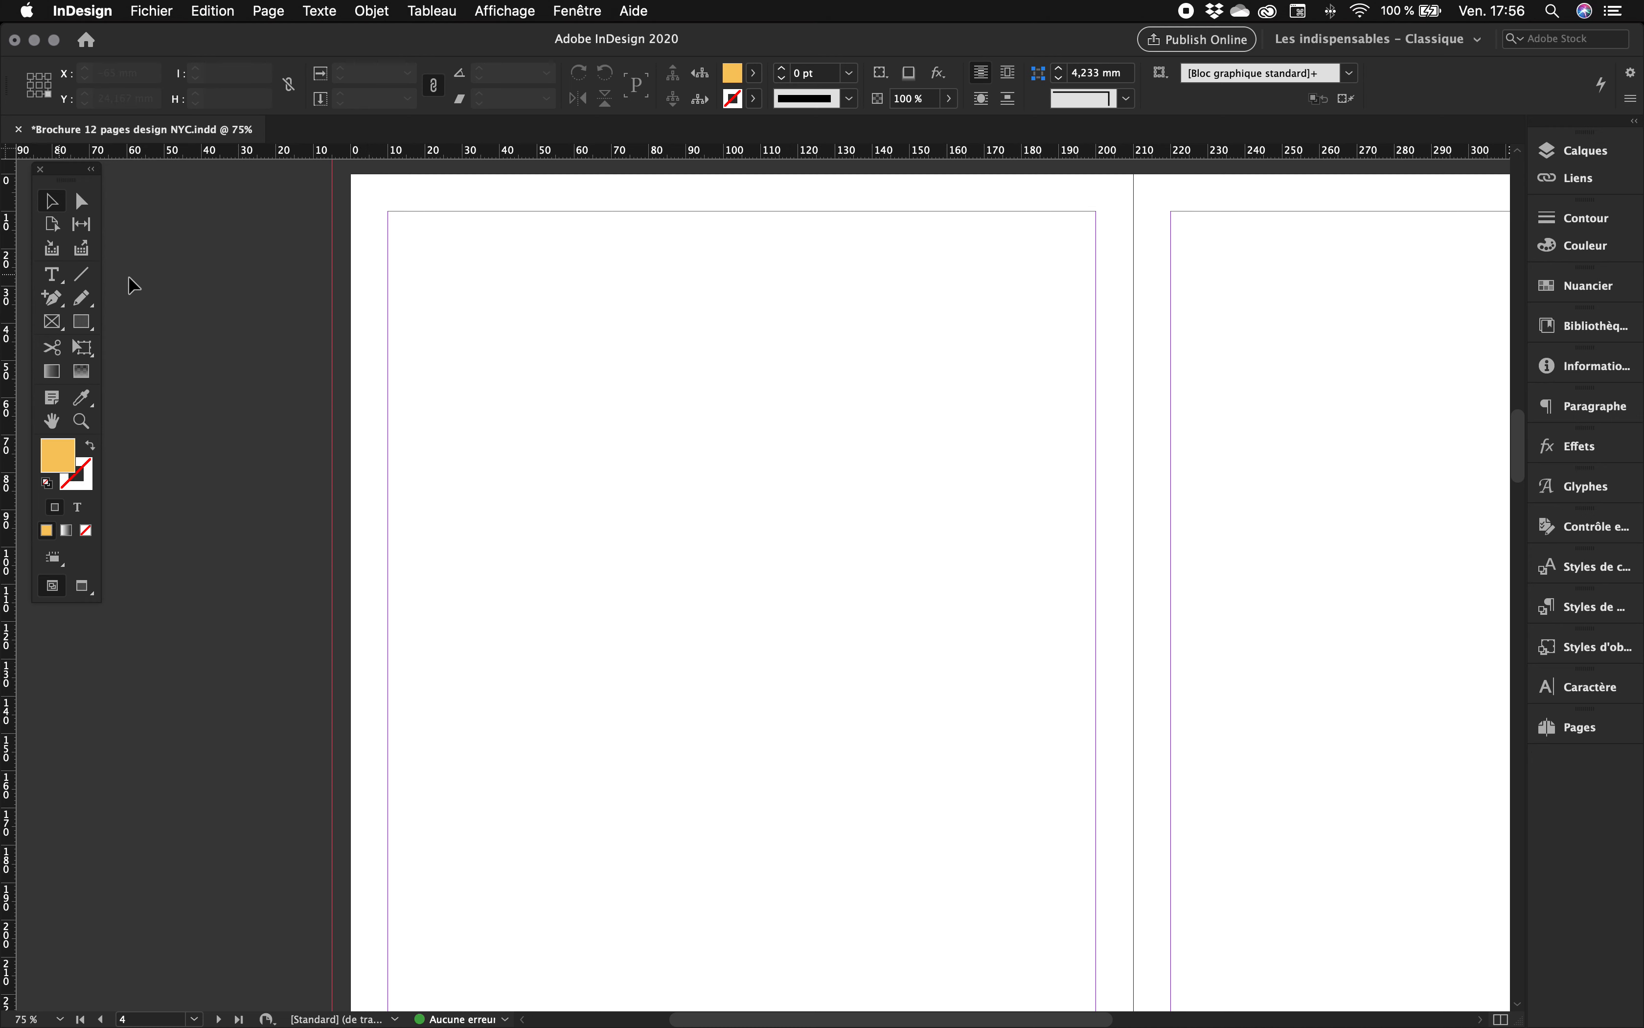
key("super+z")
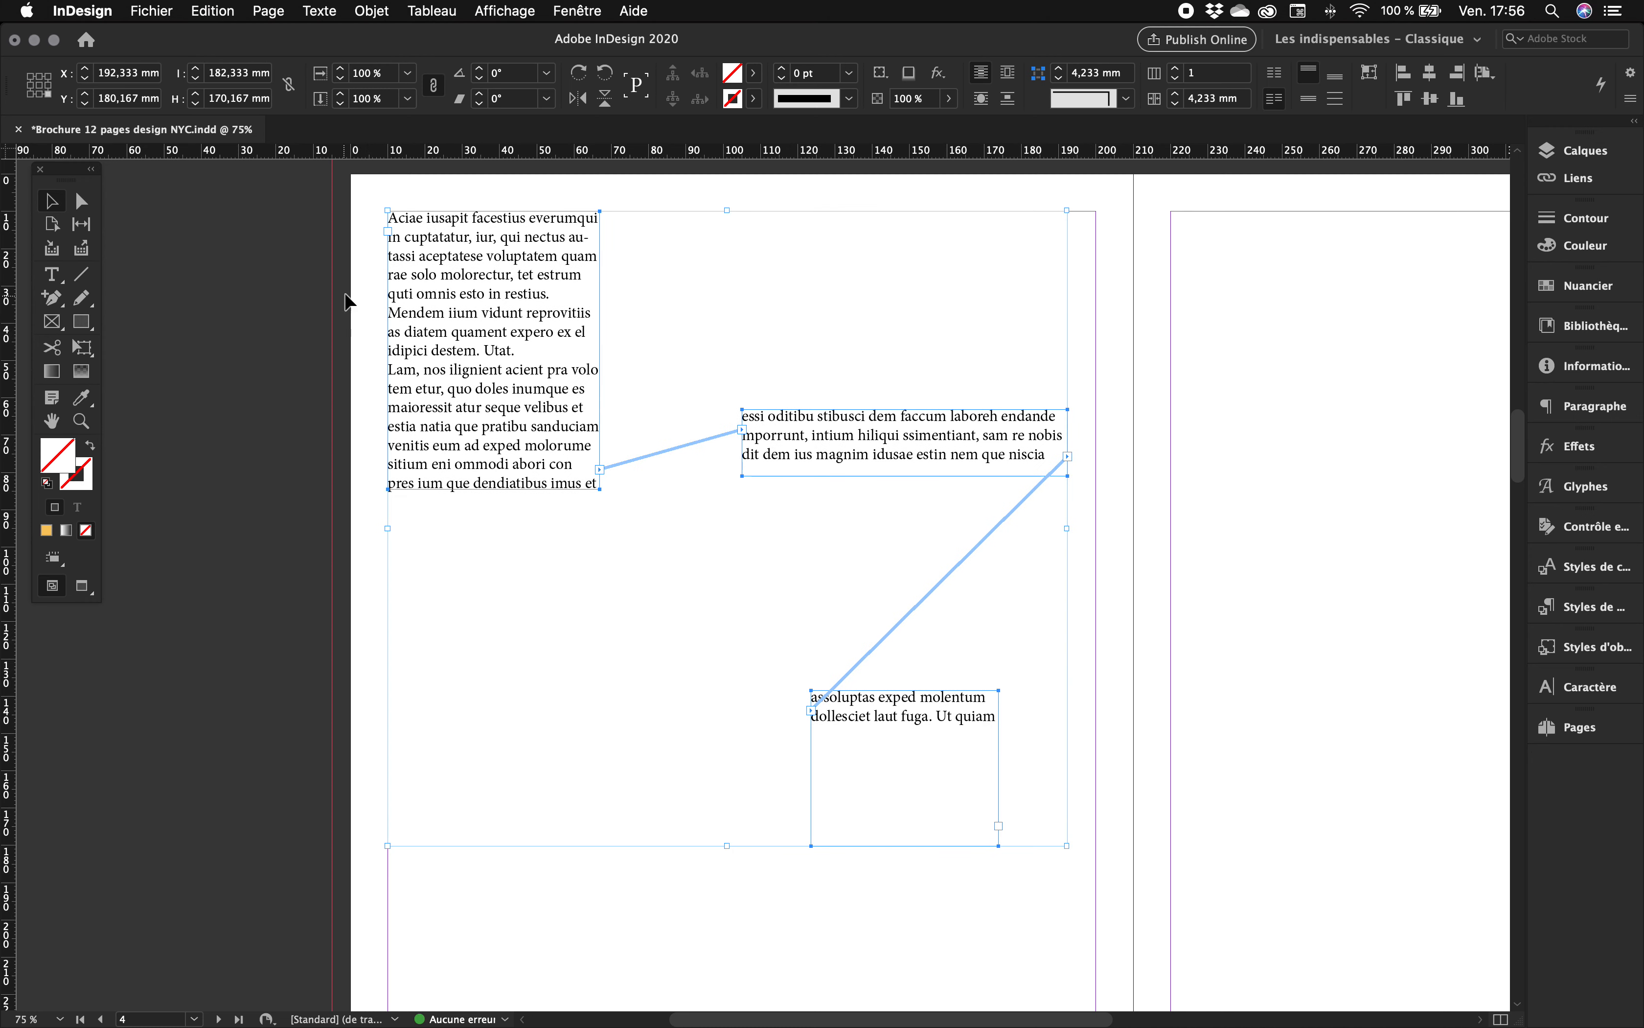
Select all three linked text frames on the page and delete them.
left_click(373, 292)
left_click_drag(367, 217, 1040, 828)
key("BackSpace")
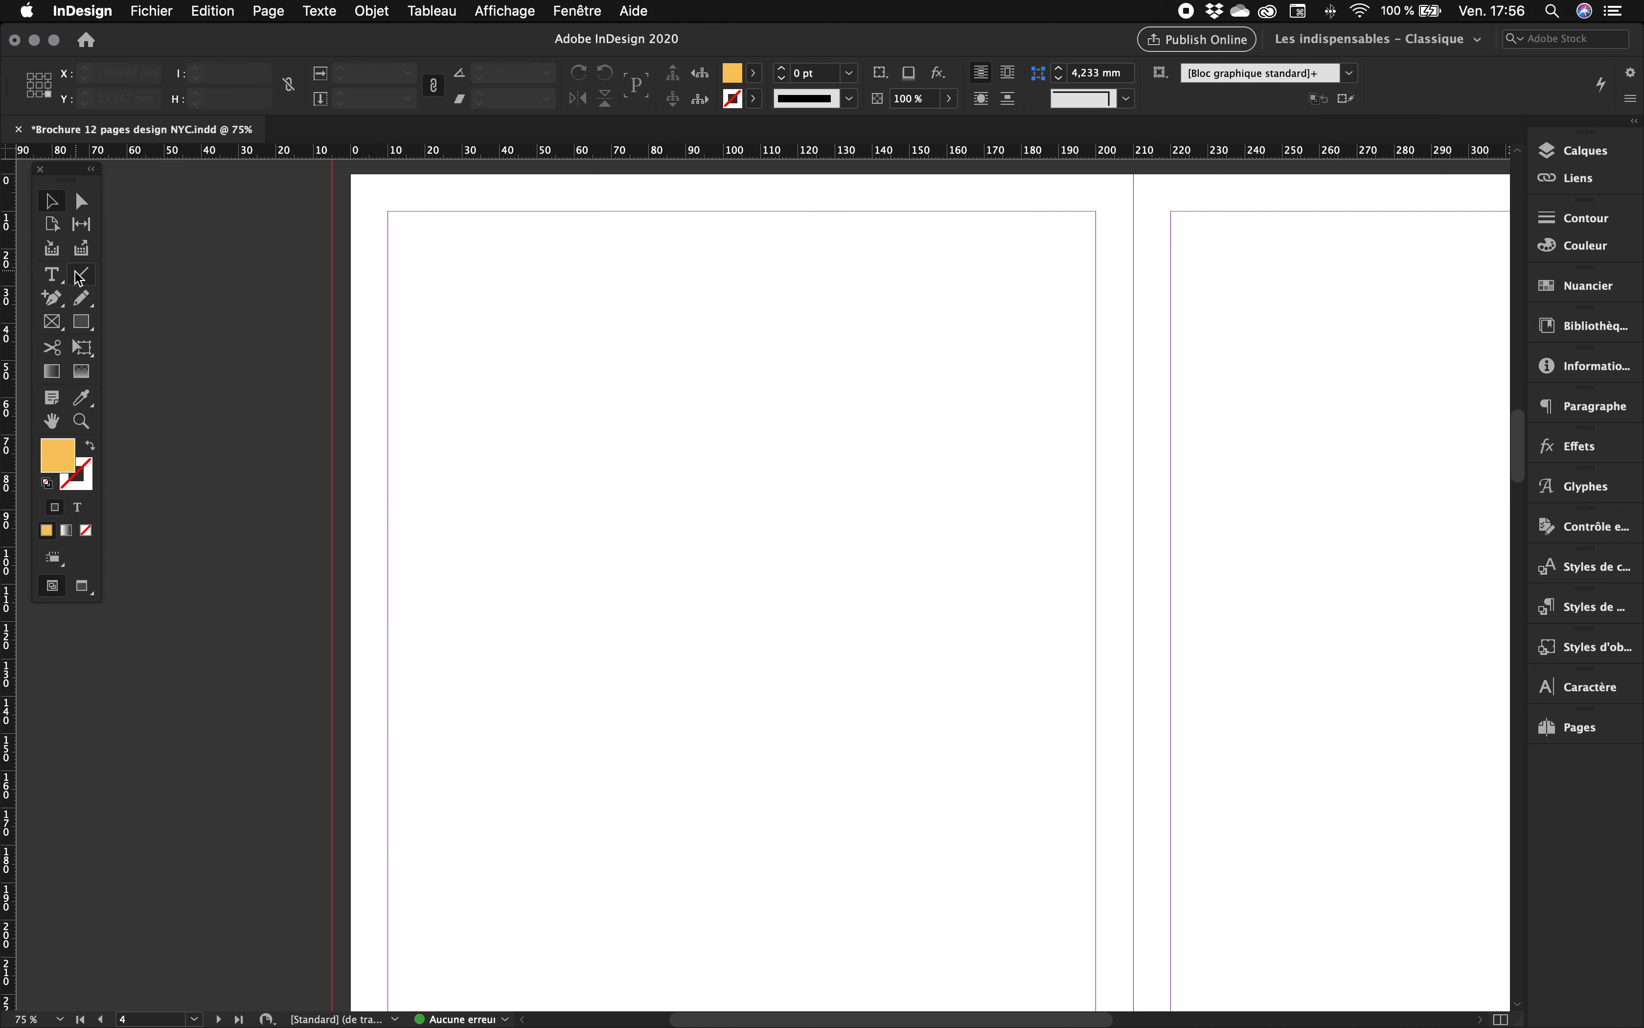
Draw an empty text frame about 155 × 25 mm near the page's upper edge and shift it slightly up and left.
left_click_drag(58, 280, 156, 317)
left_click(58, 276)
left_click(115, 294)
mouse_move(422, 264)
left_mouse_down()
mouse_move(569, 327)
mouse_move(1001, 358)
left_mouse_up()
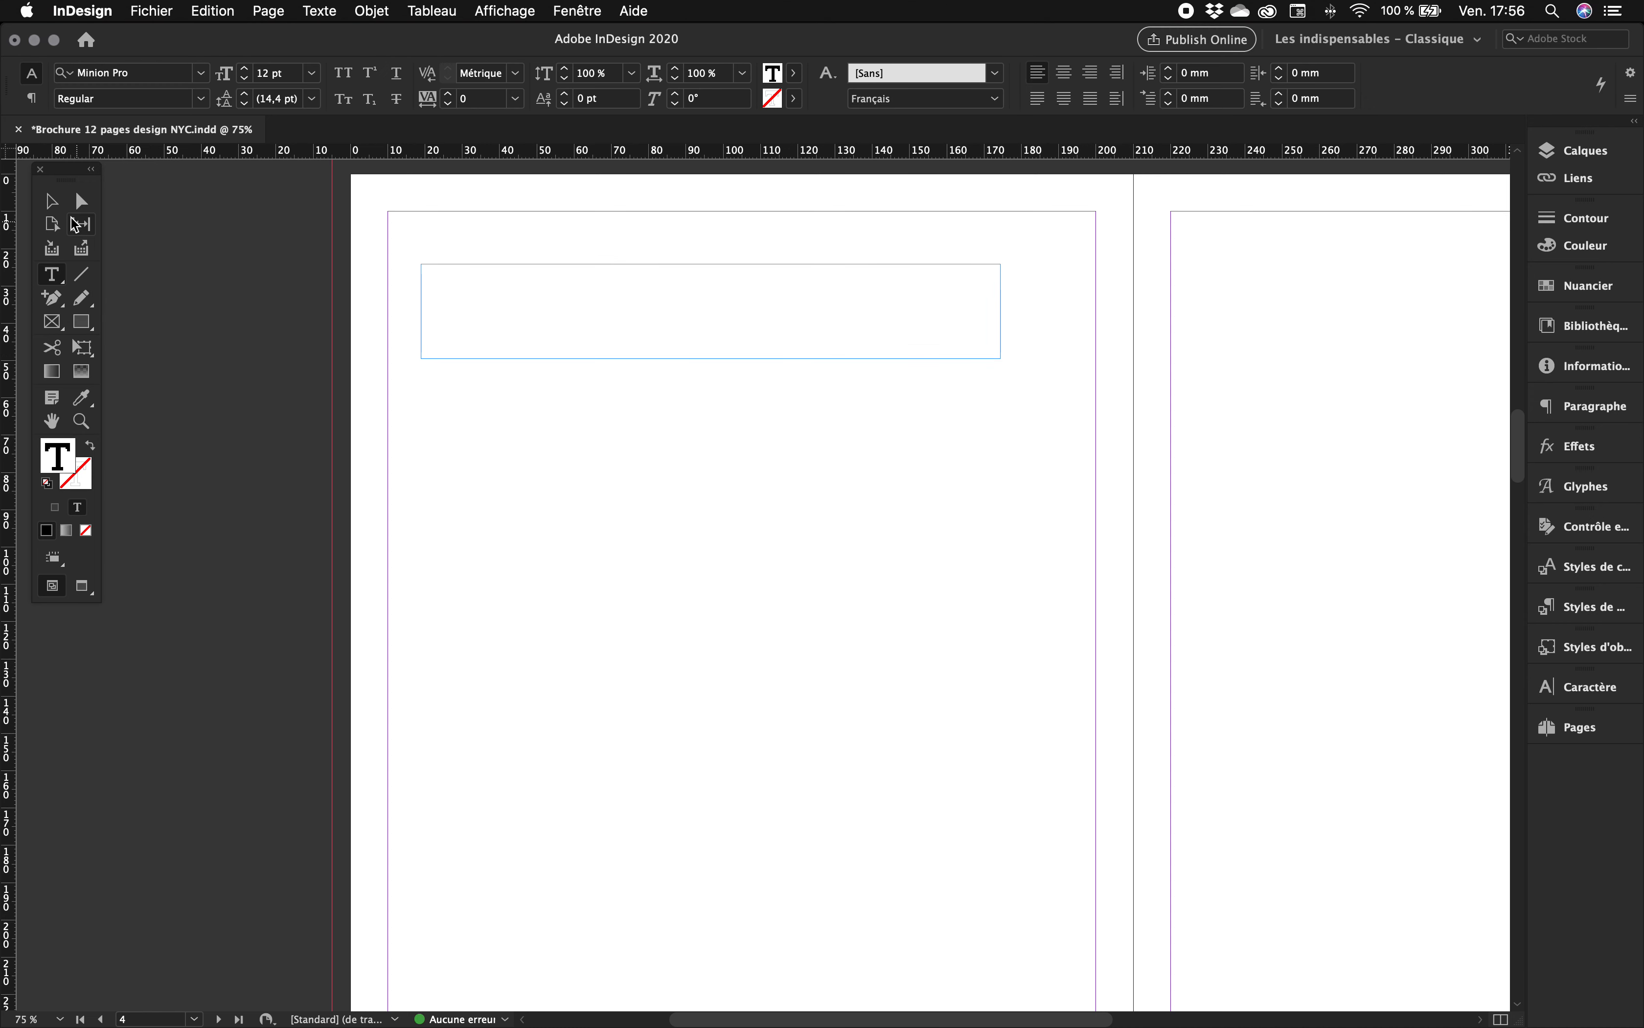
key("Escape")
left_click_drag(534, 328, 514, 321)
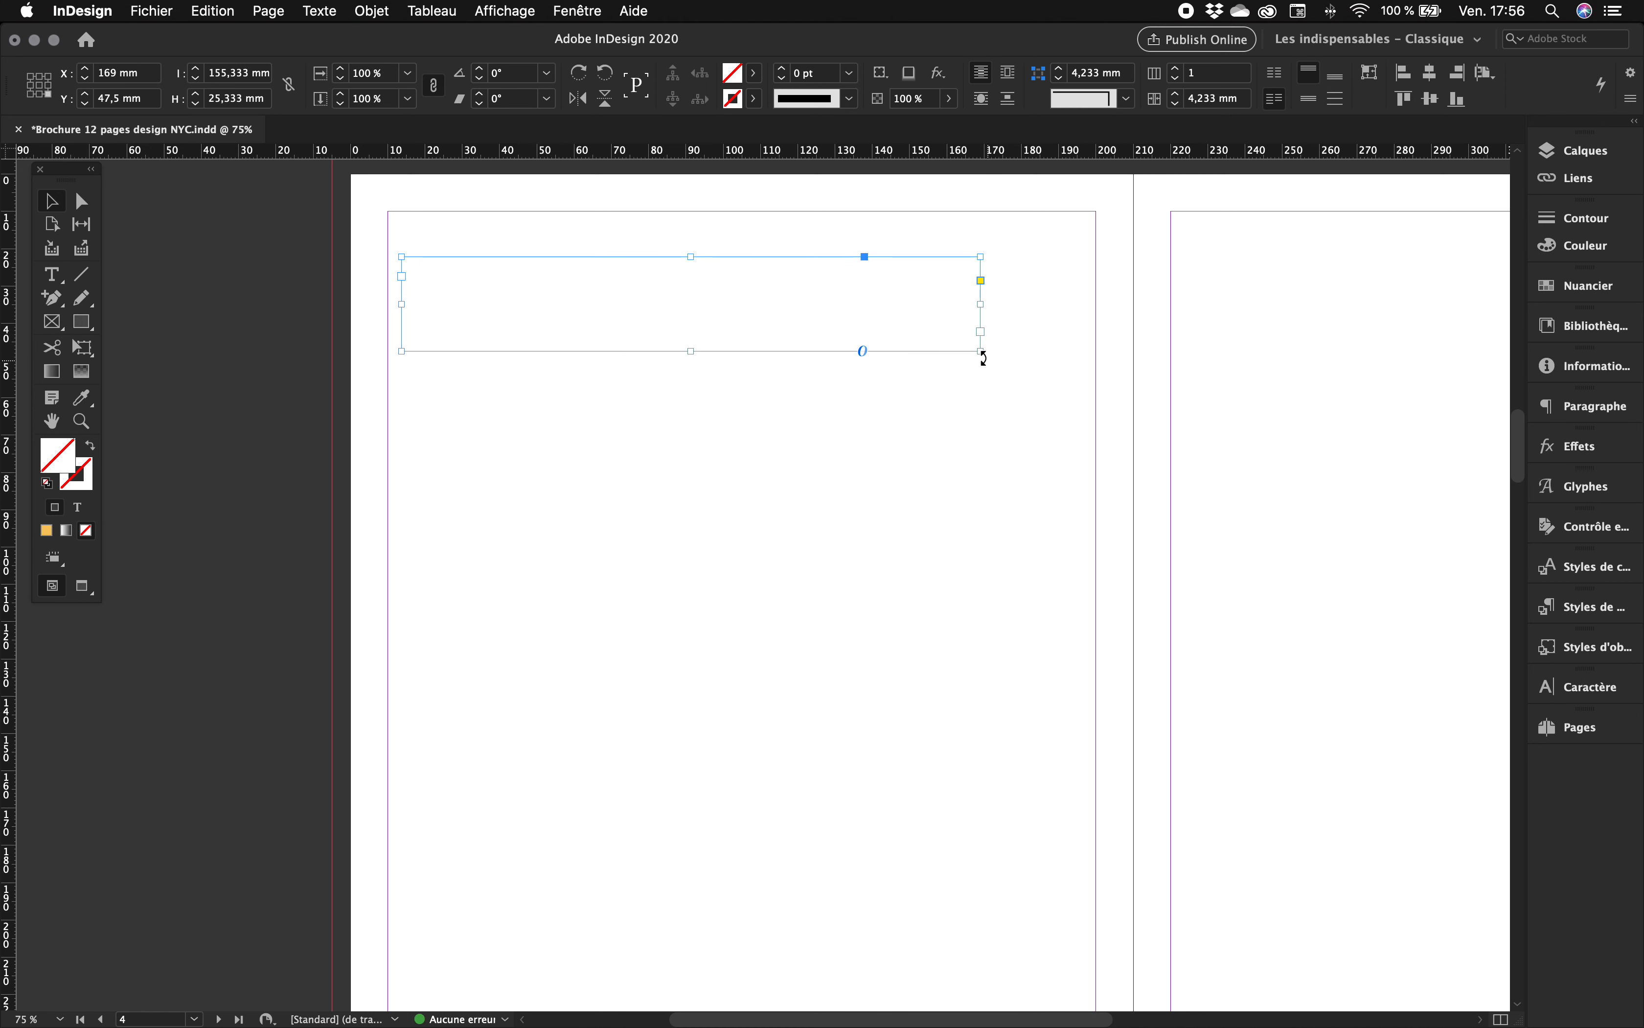
Thread the empty frame into two new frames, about 53 × 58.5 mm and about 65 × 69 mm, stepping down the page.
left_click(981, 330)
key("m")
left_click_drag(529, 437, 728, 655)
left_click(727, 636)
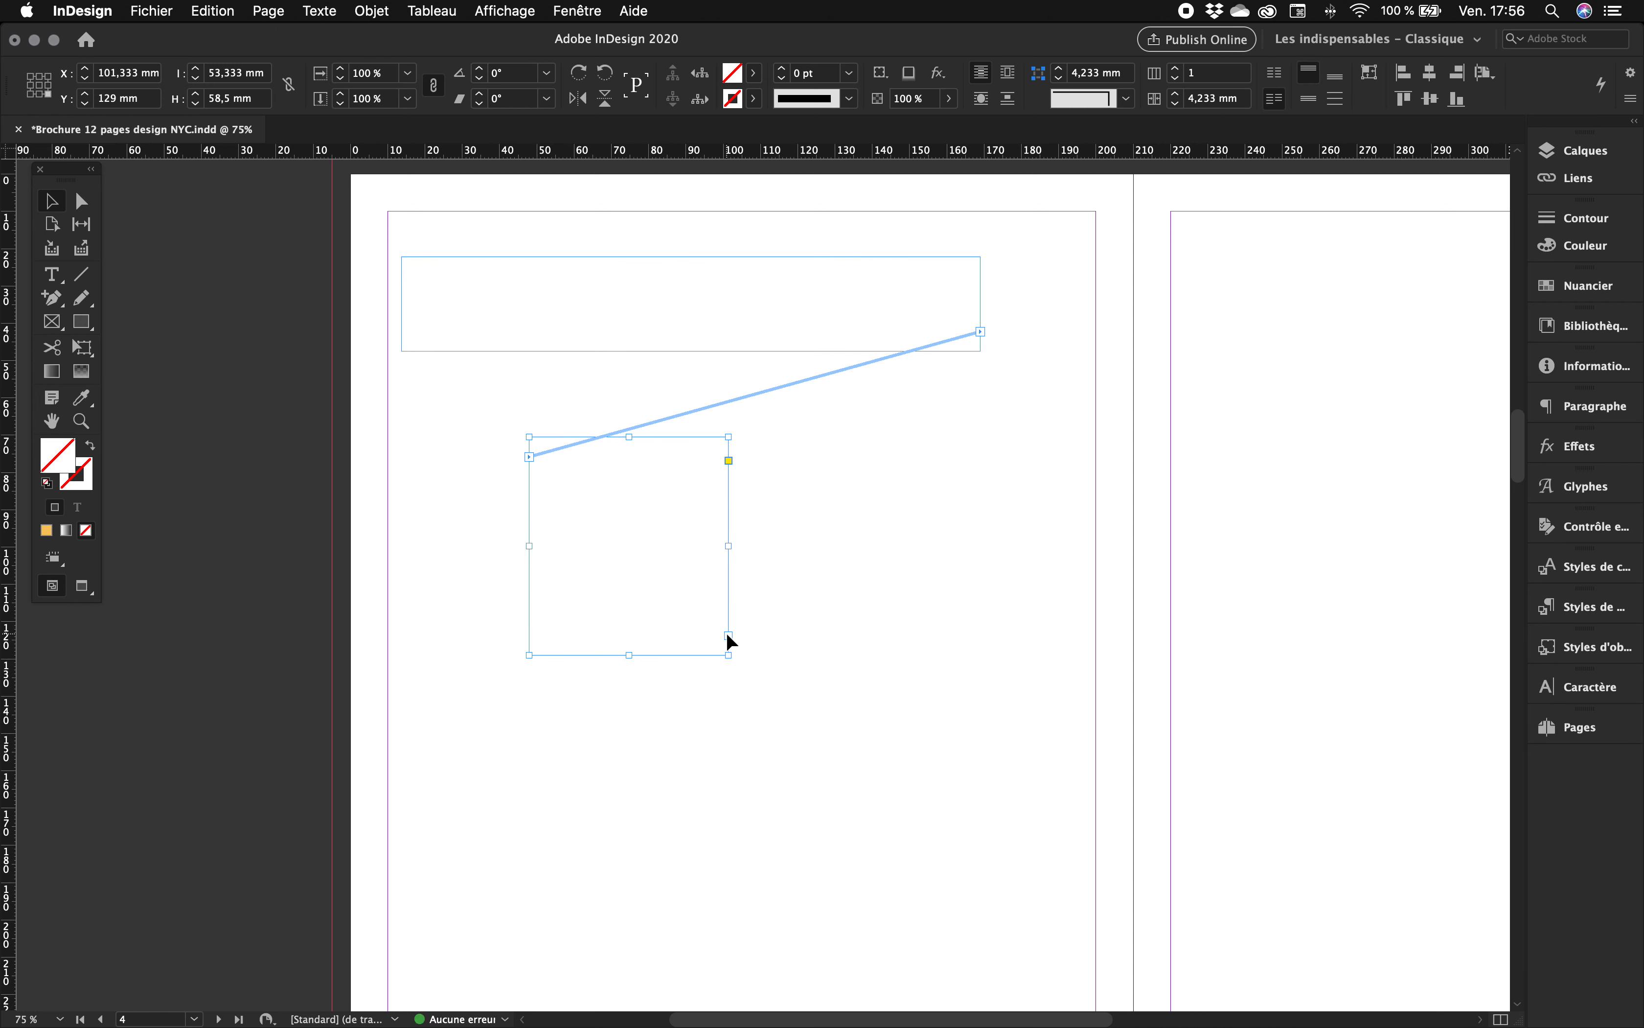
left_click_drag(855, 630, 1096, 887)
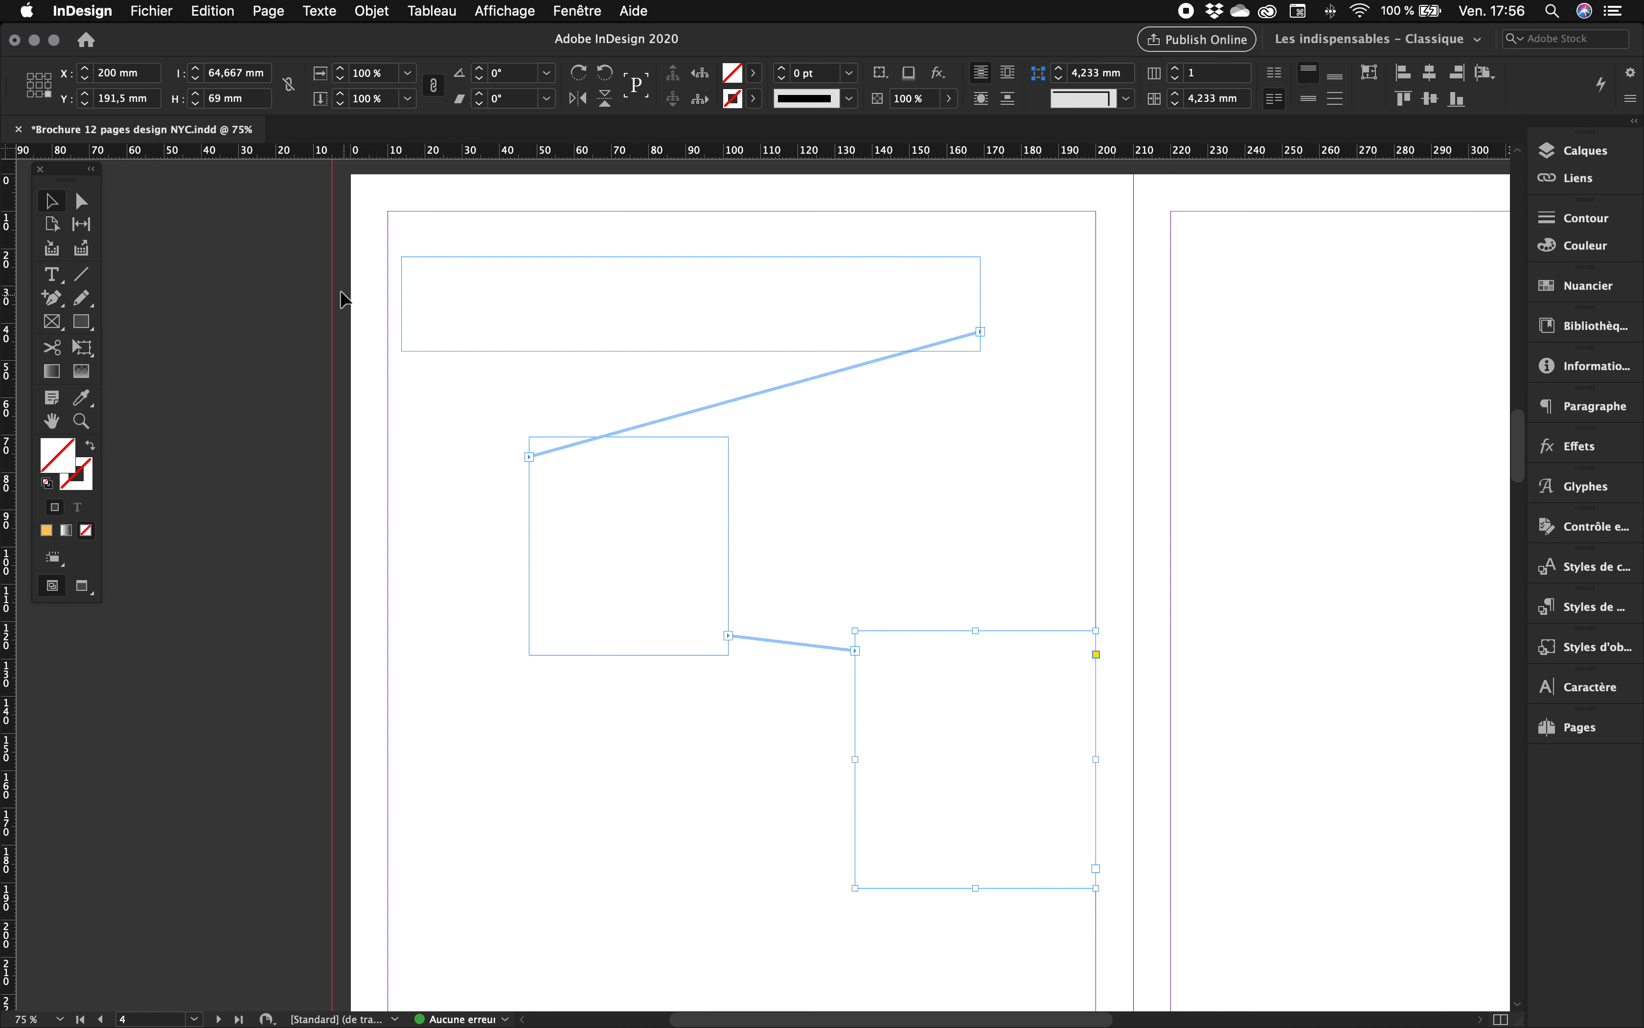
Fill the three linked frames with placeholder text, starting from the first frame.
key("t")
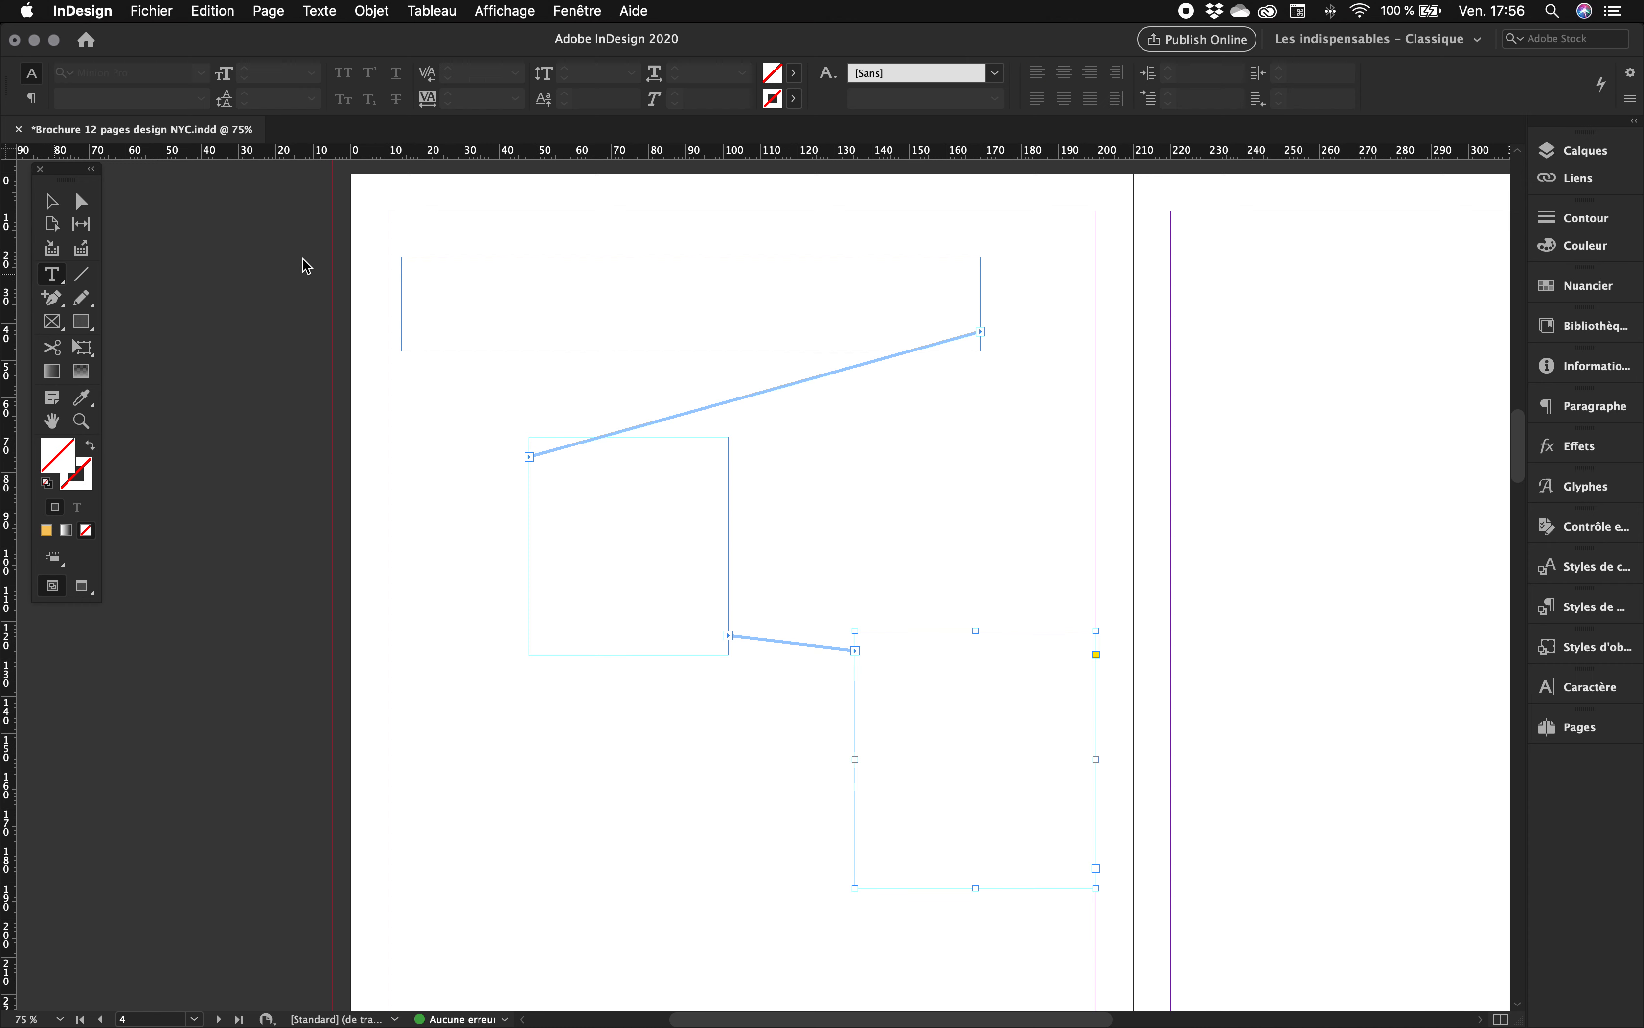
left_click(453, 262)
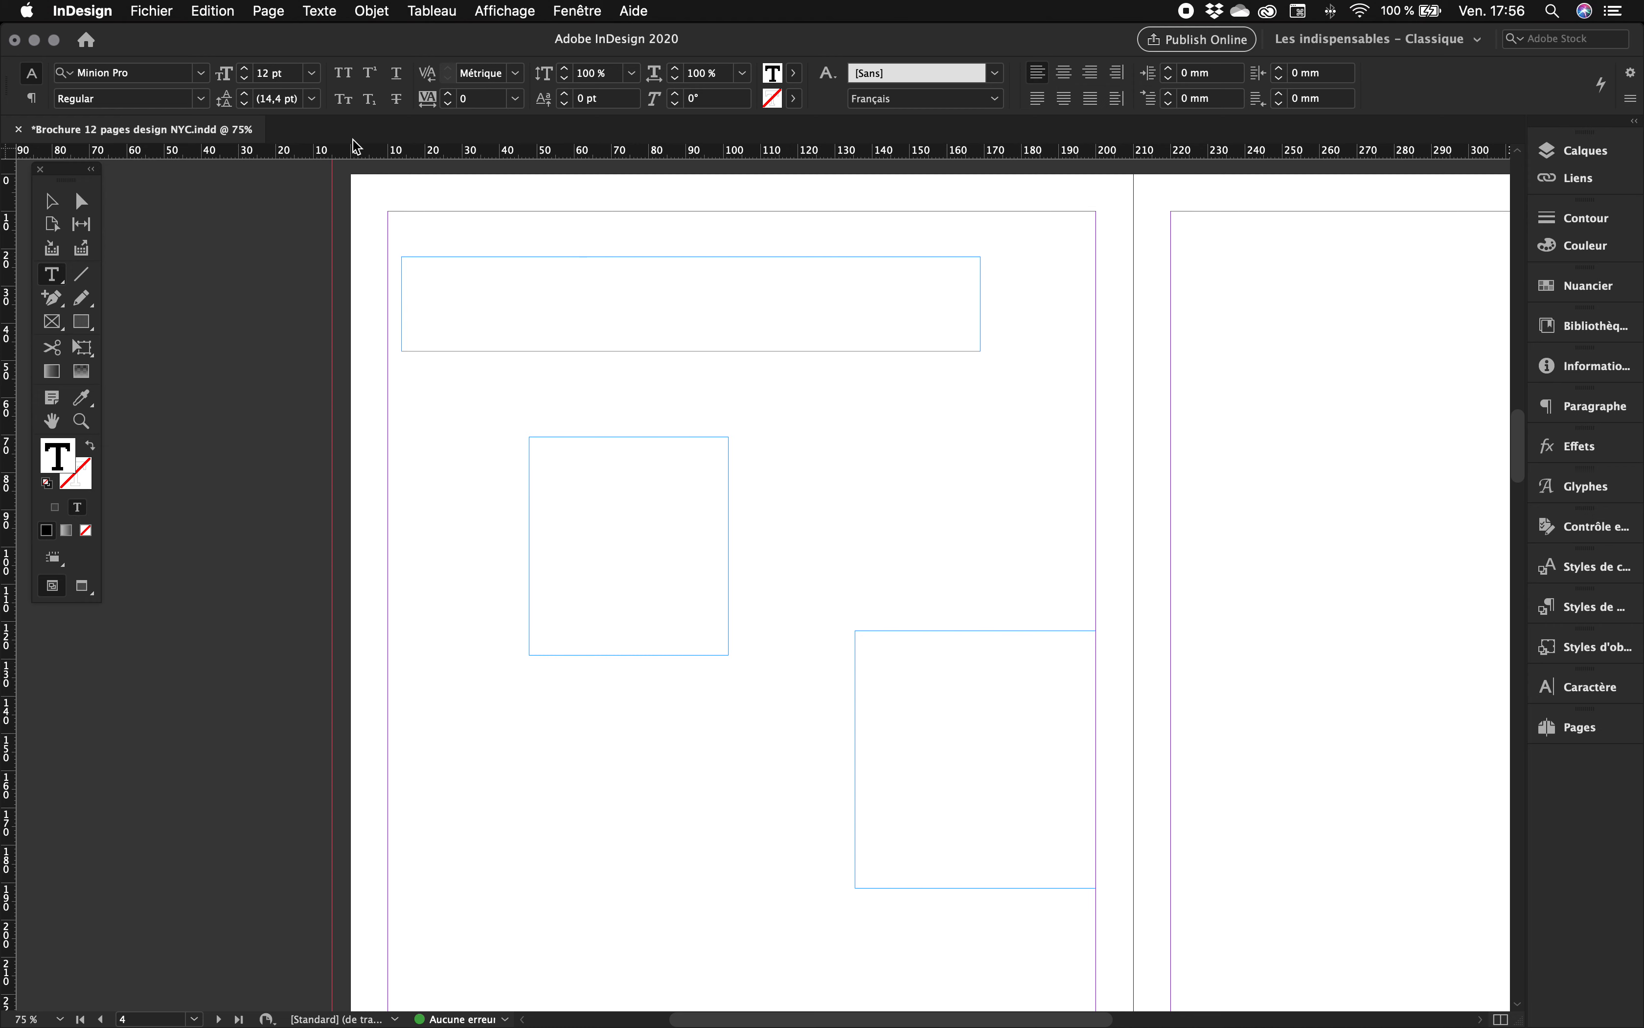
left_click(322, 19)
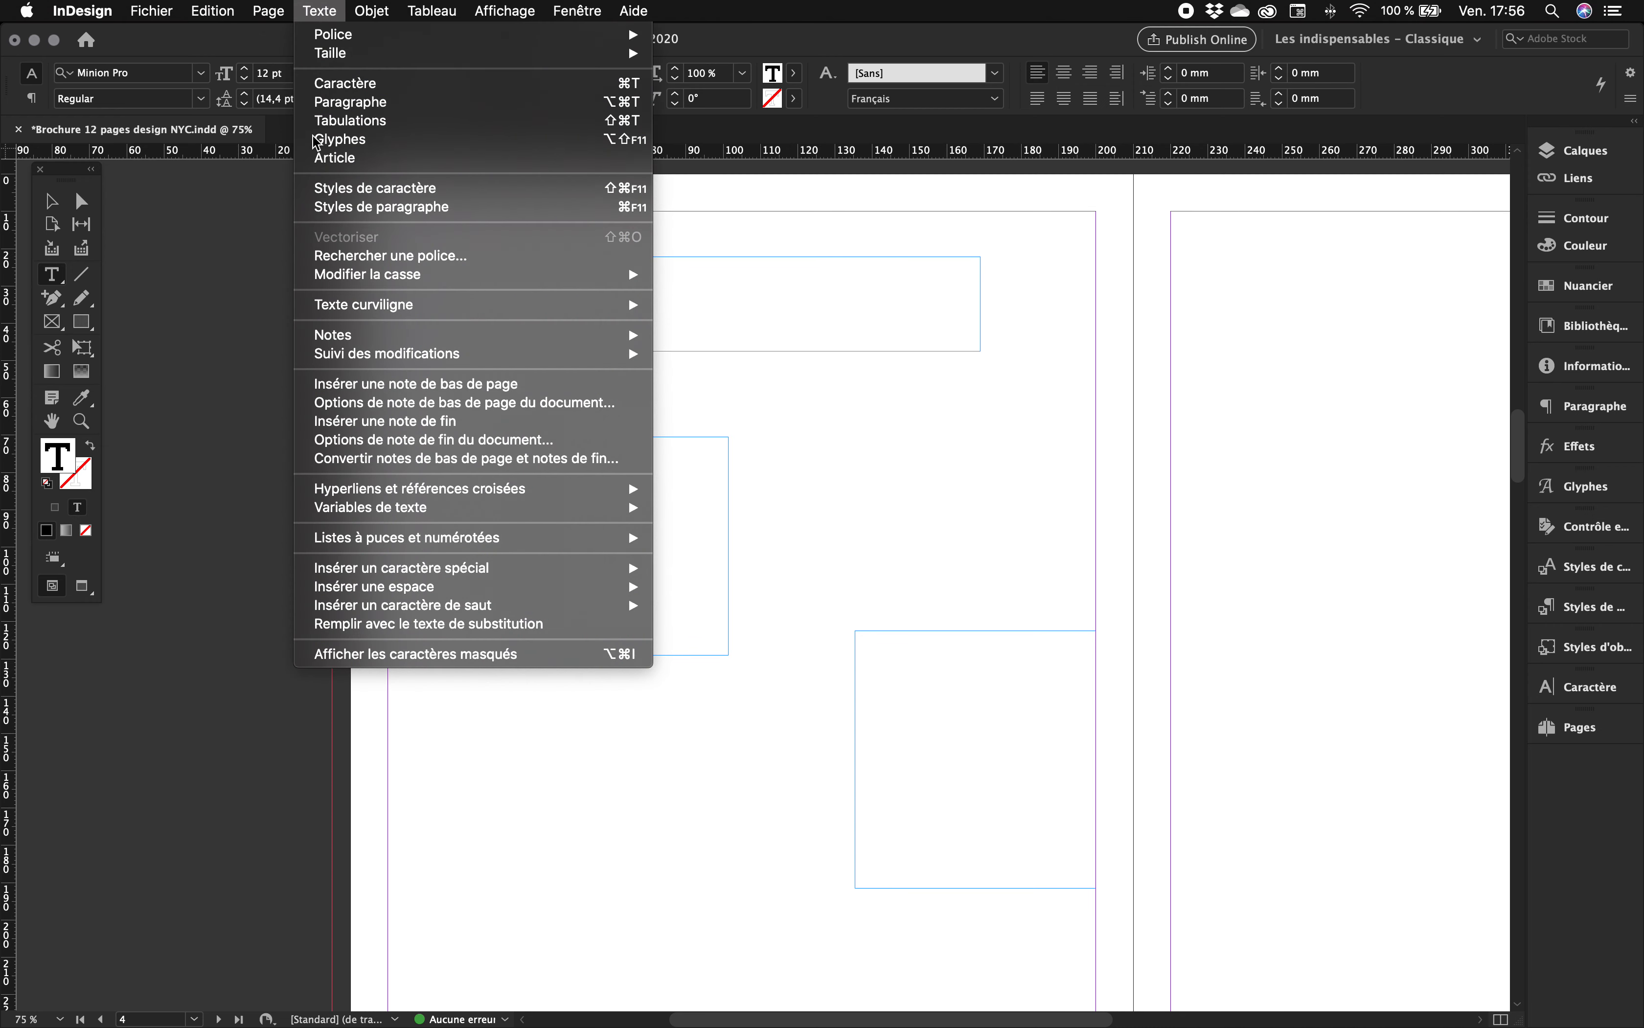
left_click(348, 622)
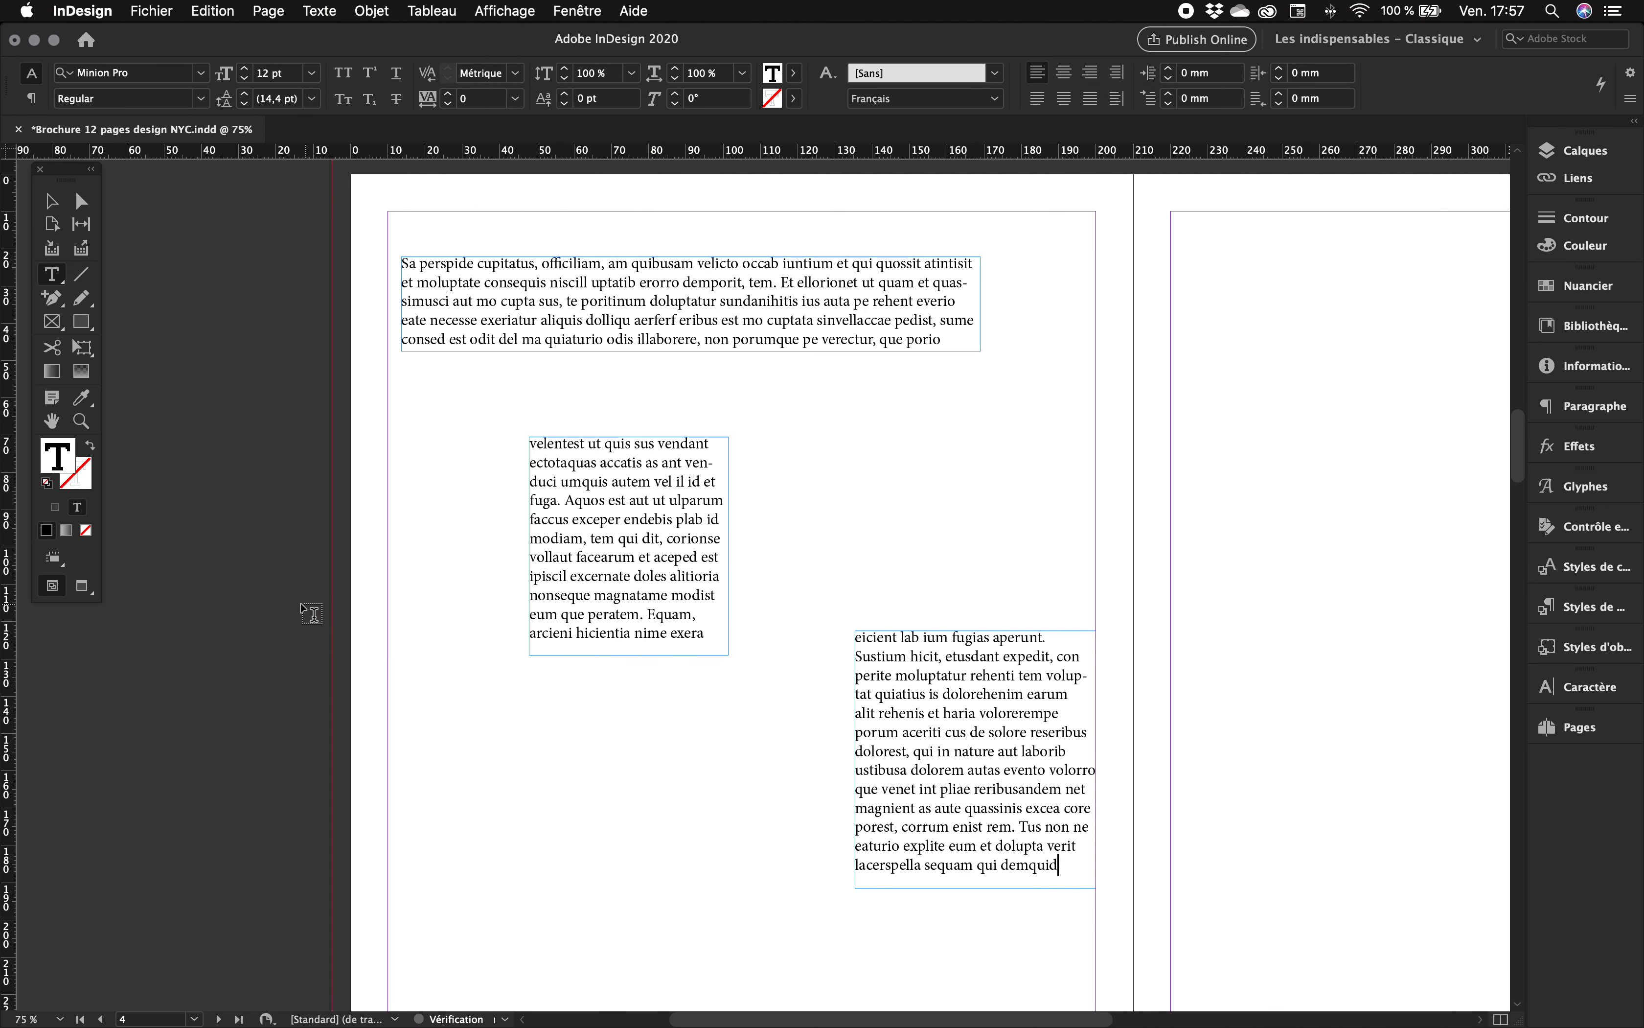
Move the first linked text frame into the page's top-left margin corner.
left_click(51, 201)
left_click(511, 314)
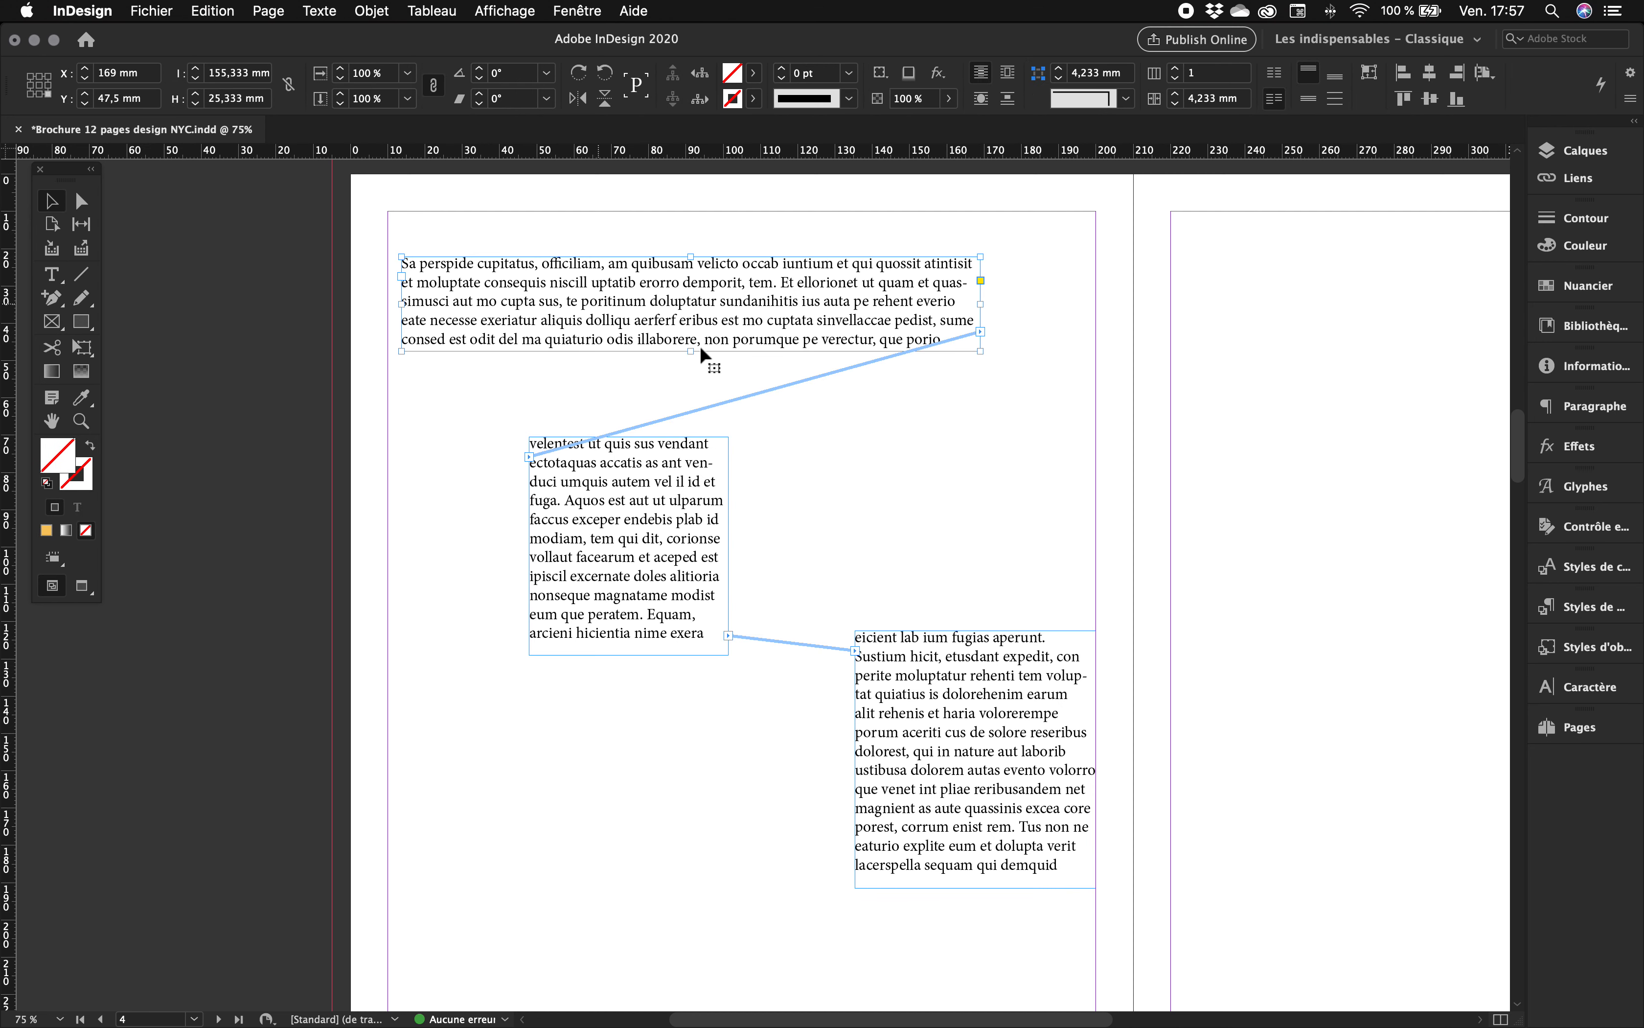
left_click_drag(760, 309, 755, 291)
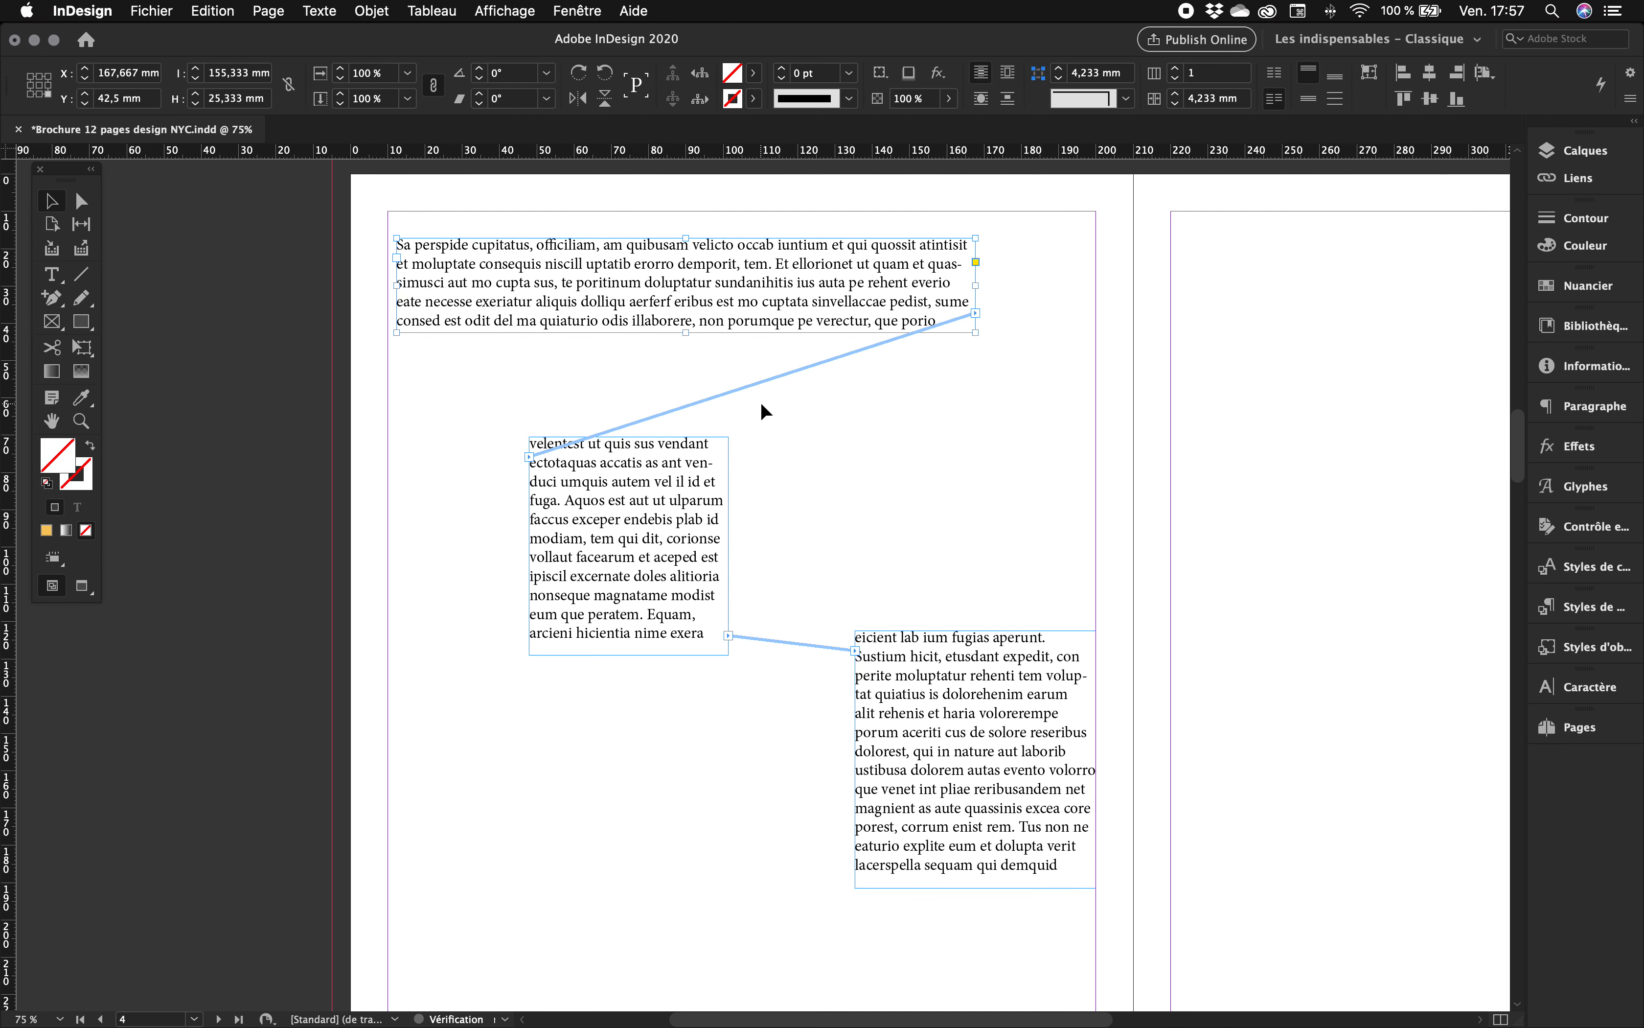
left_click_drag(508, 270, 506, 267)
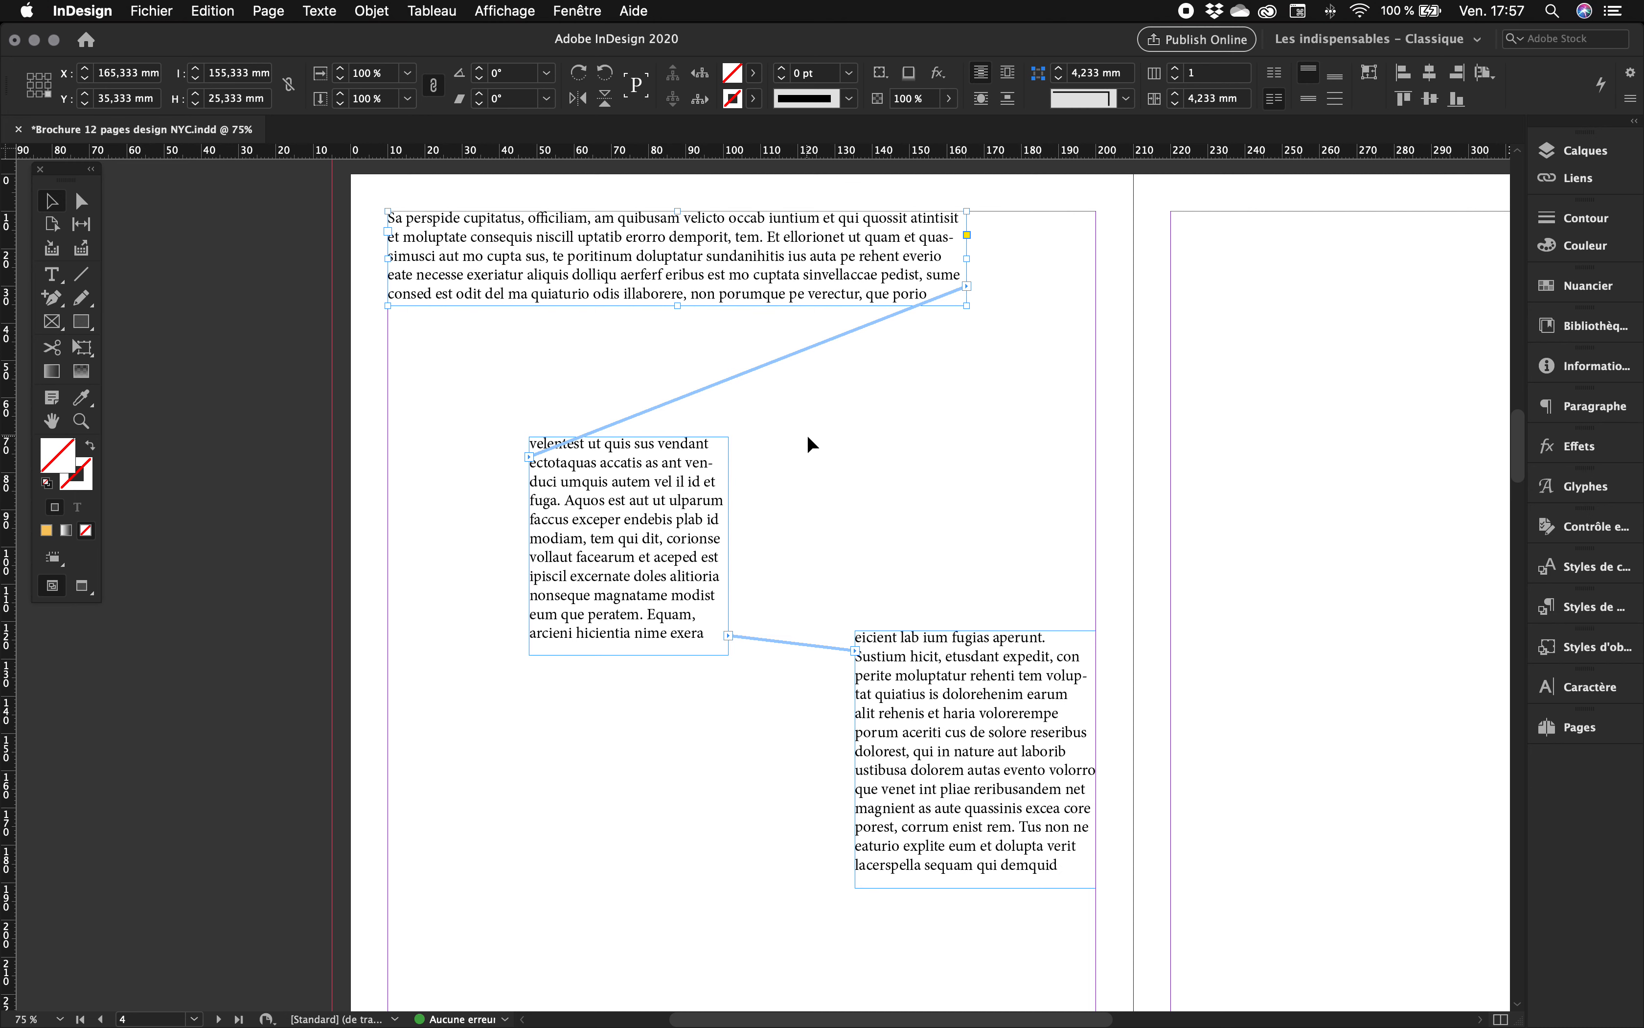
Compare the spread in normal and preview modes, leaving preview mode on to see the text without frame edges and margins.
key("w")
left_click(863, 449)
left_click_drag(965, 459, 833, 466)
key("w")
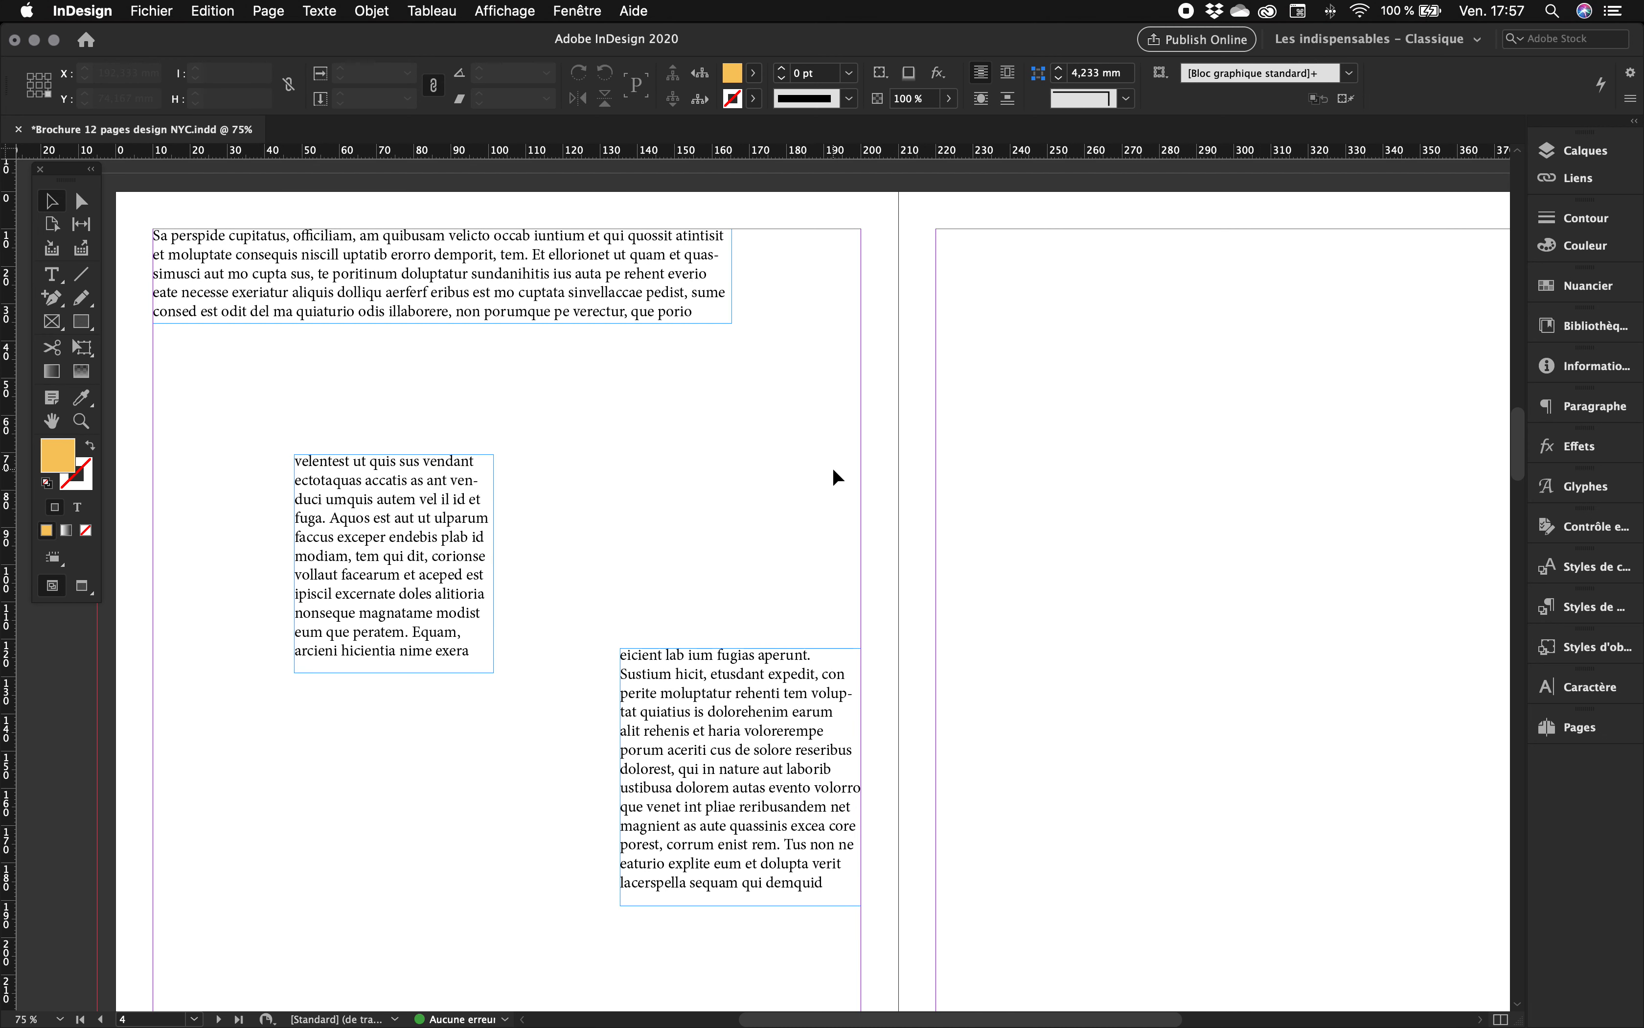
key("w")
key("w")
key("w")
key("w")
key("w")
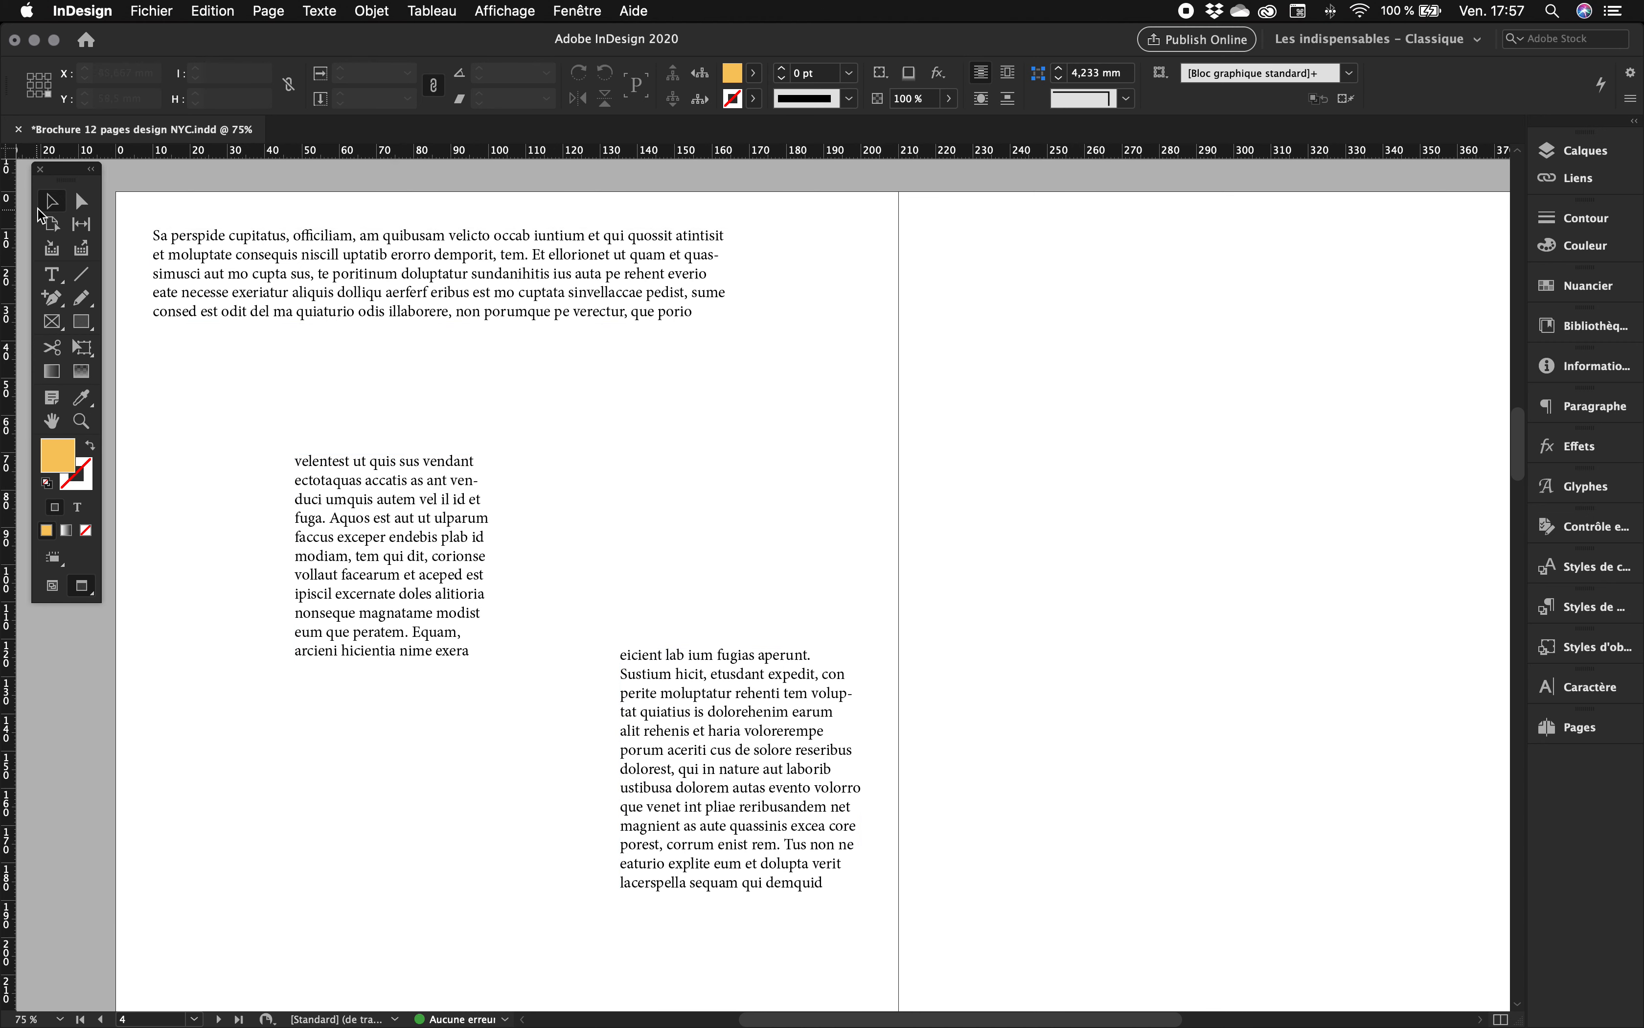
Move the first frame down on the page and resize it to about 93 × 35 mm.
left_click_drag(250, 313, 257, 367)
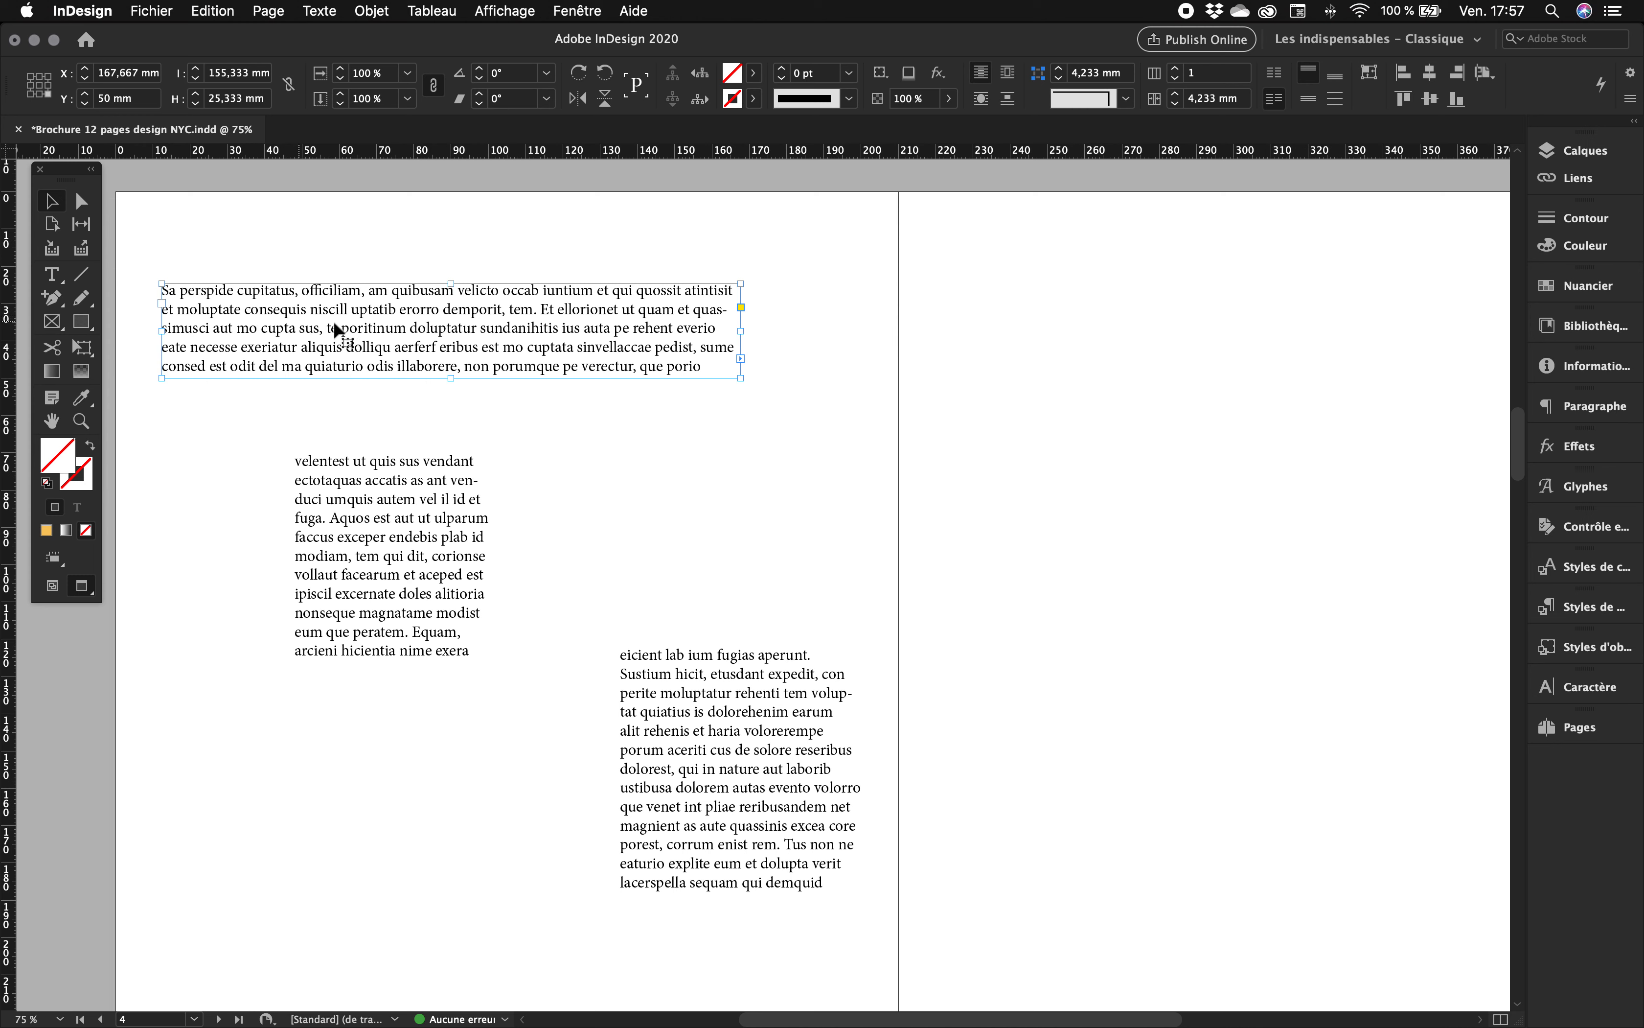
left_click_drag(741, 330, 507, 330)
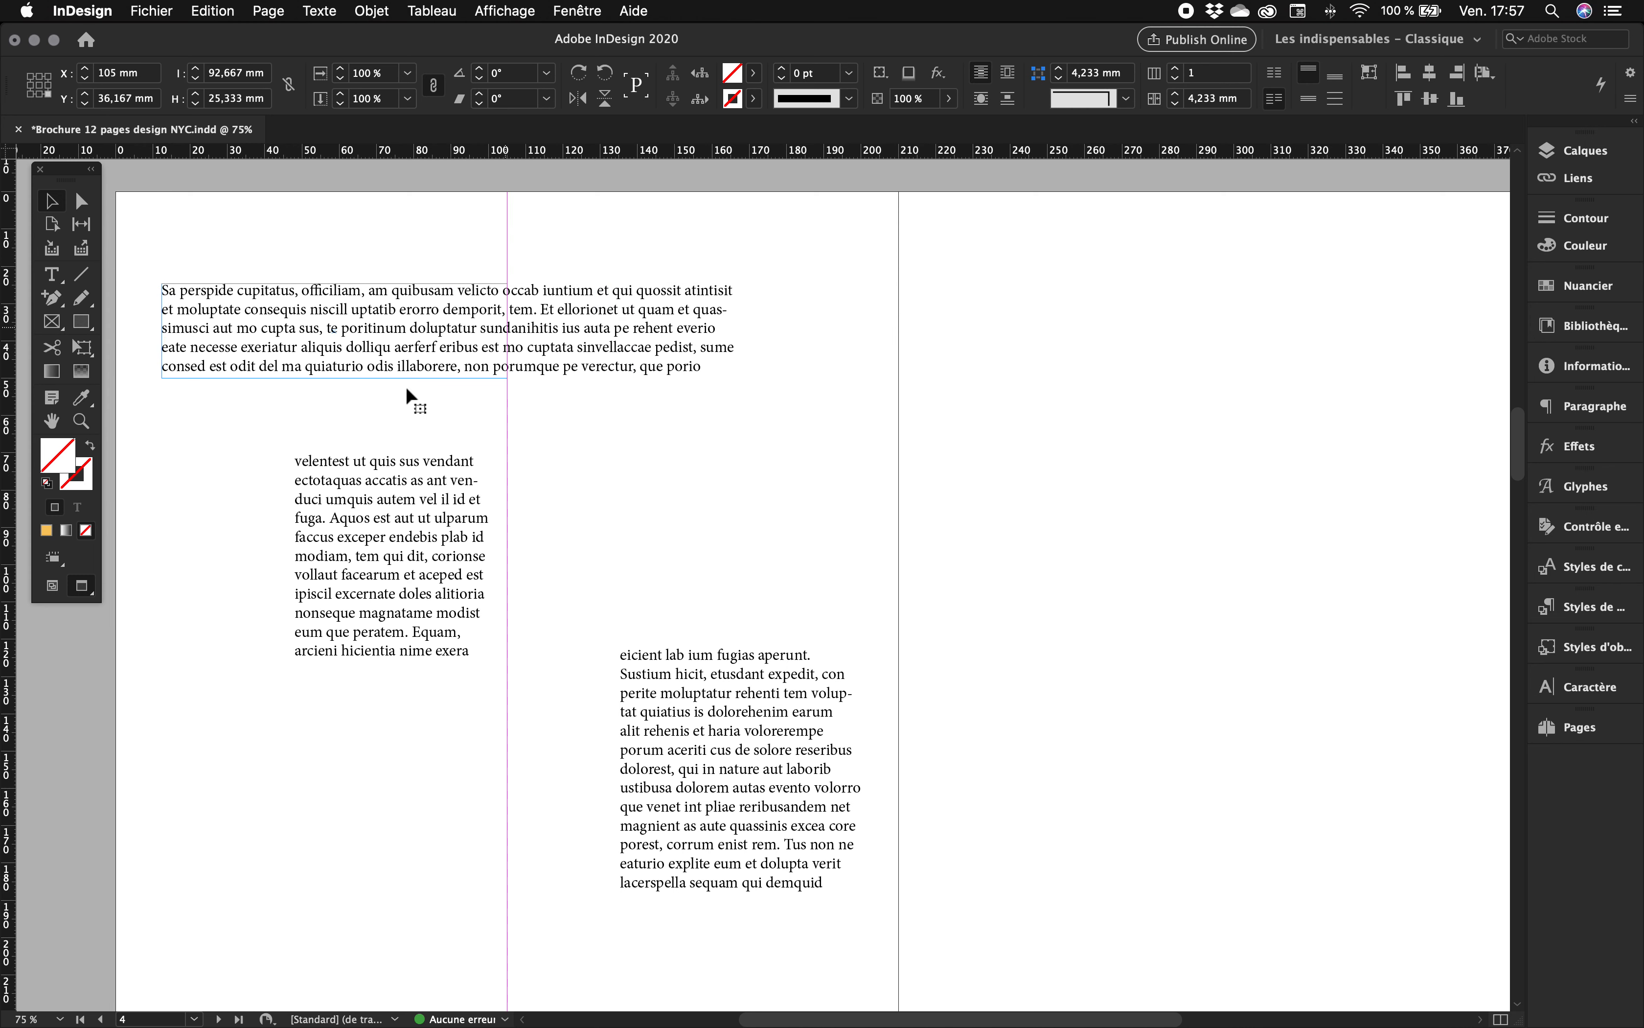
left_click_drag(333, 378, 329, 418)
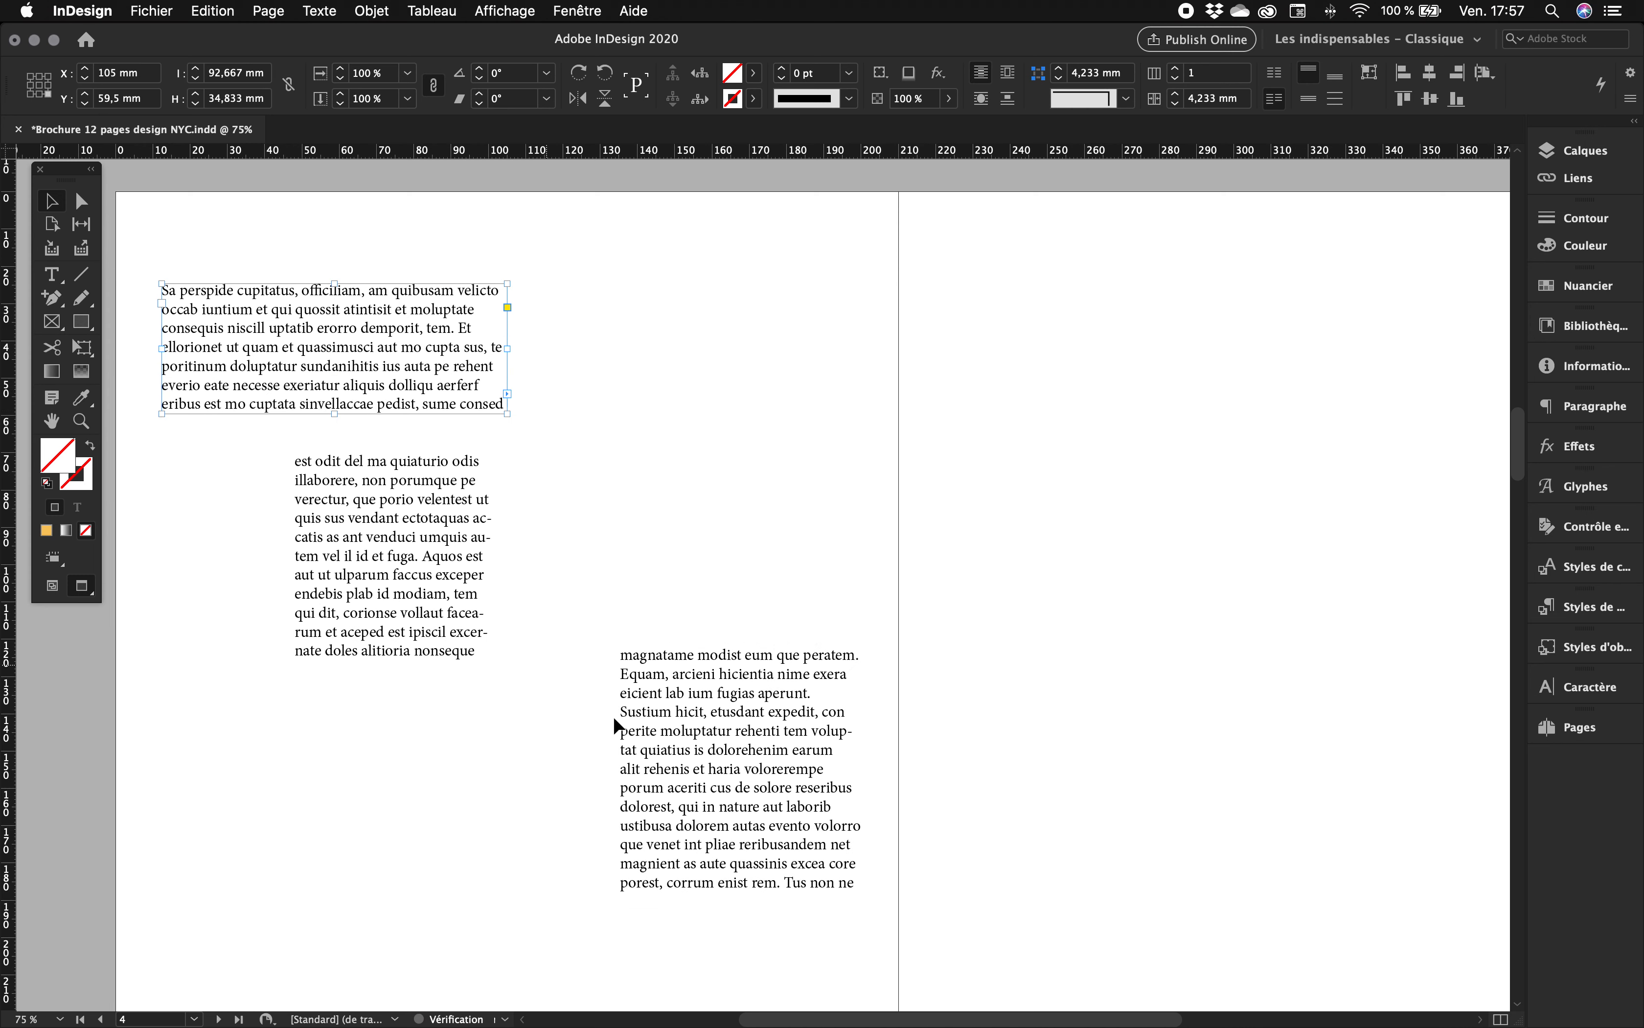
Thread the third frame's overset text into a new frame about 93 × 20.5 mm in the page's lower left.
left_click(745, 771)
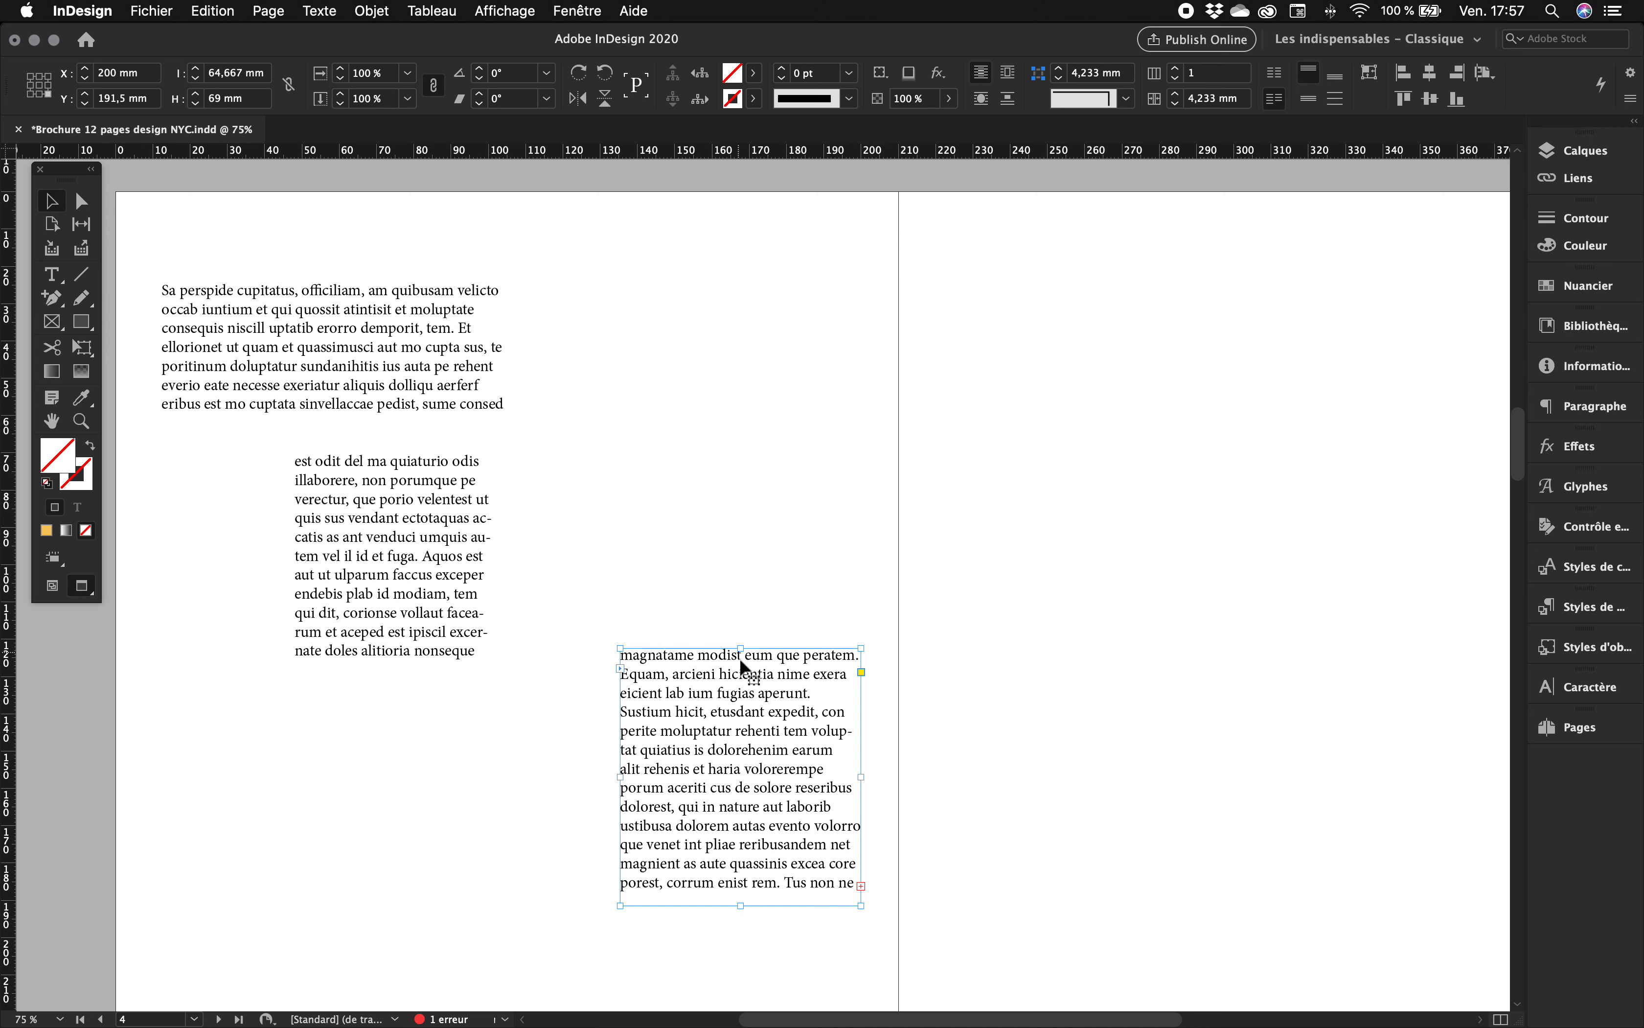
left_click_drag(741, 790, 703, 572)
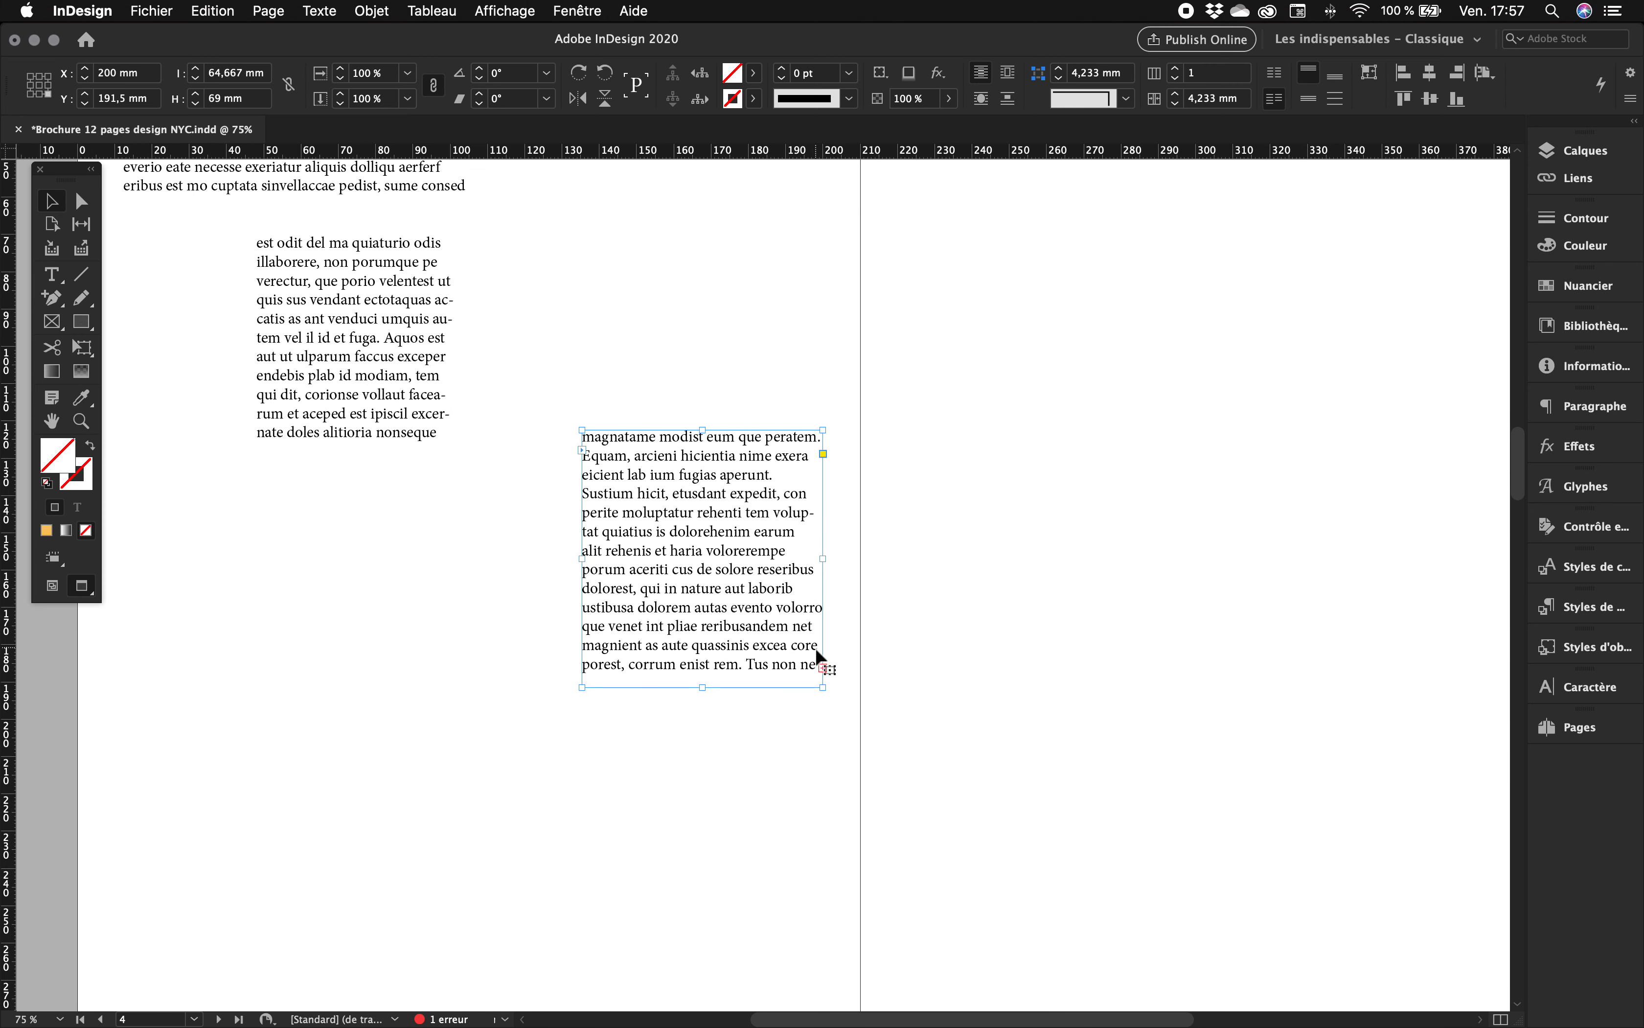
left_click(823, 667)
left_click_drag(142, 763, 488, 840)
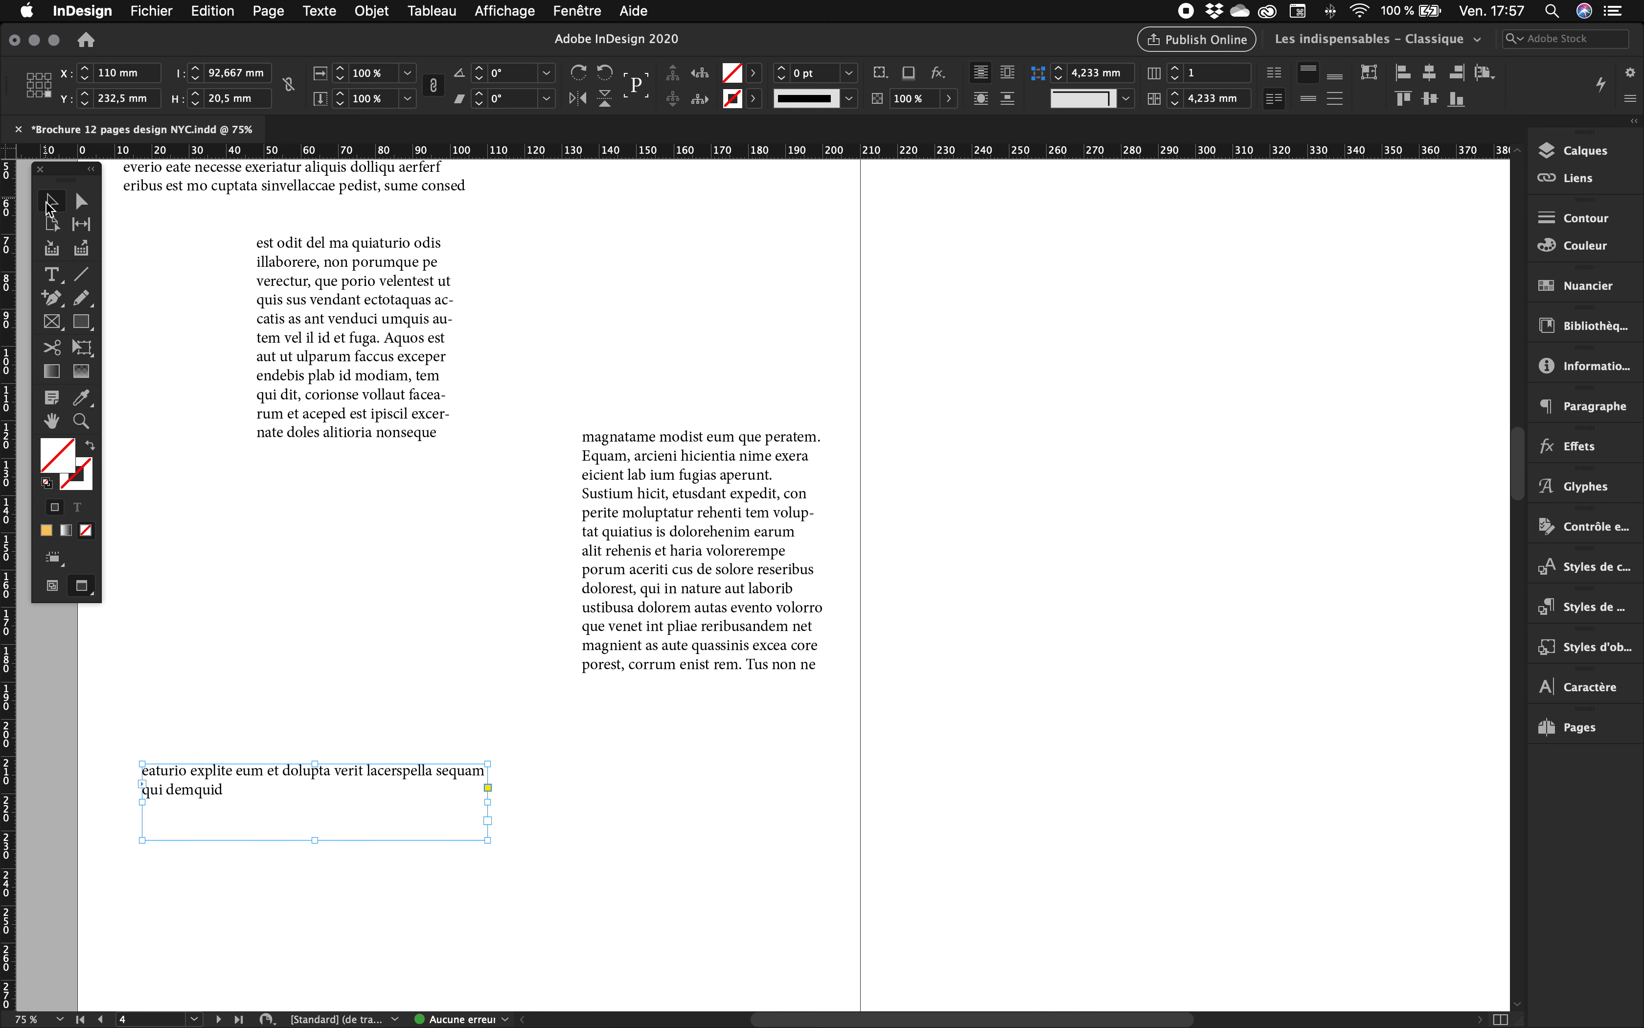
Select all four linked text frames on the left-hand page and delete them.
right_click(243, 461)
left_click(80, 421)
left_click(80, 420)
left_click(427, 461, "alt")
left_click_drag(801, 469, 482, 411)
left_click(60, 206)
left_click_drag(233, 237, 710, 761)
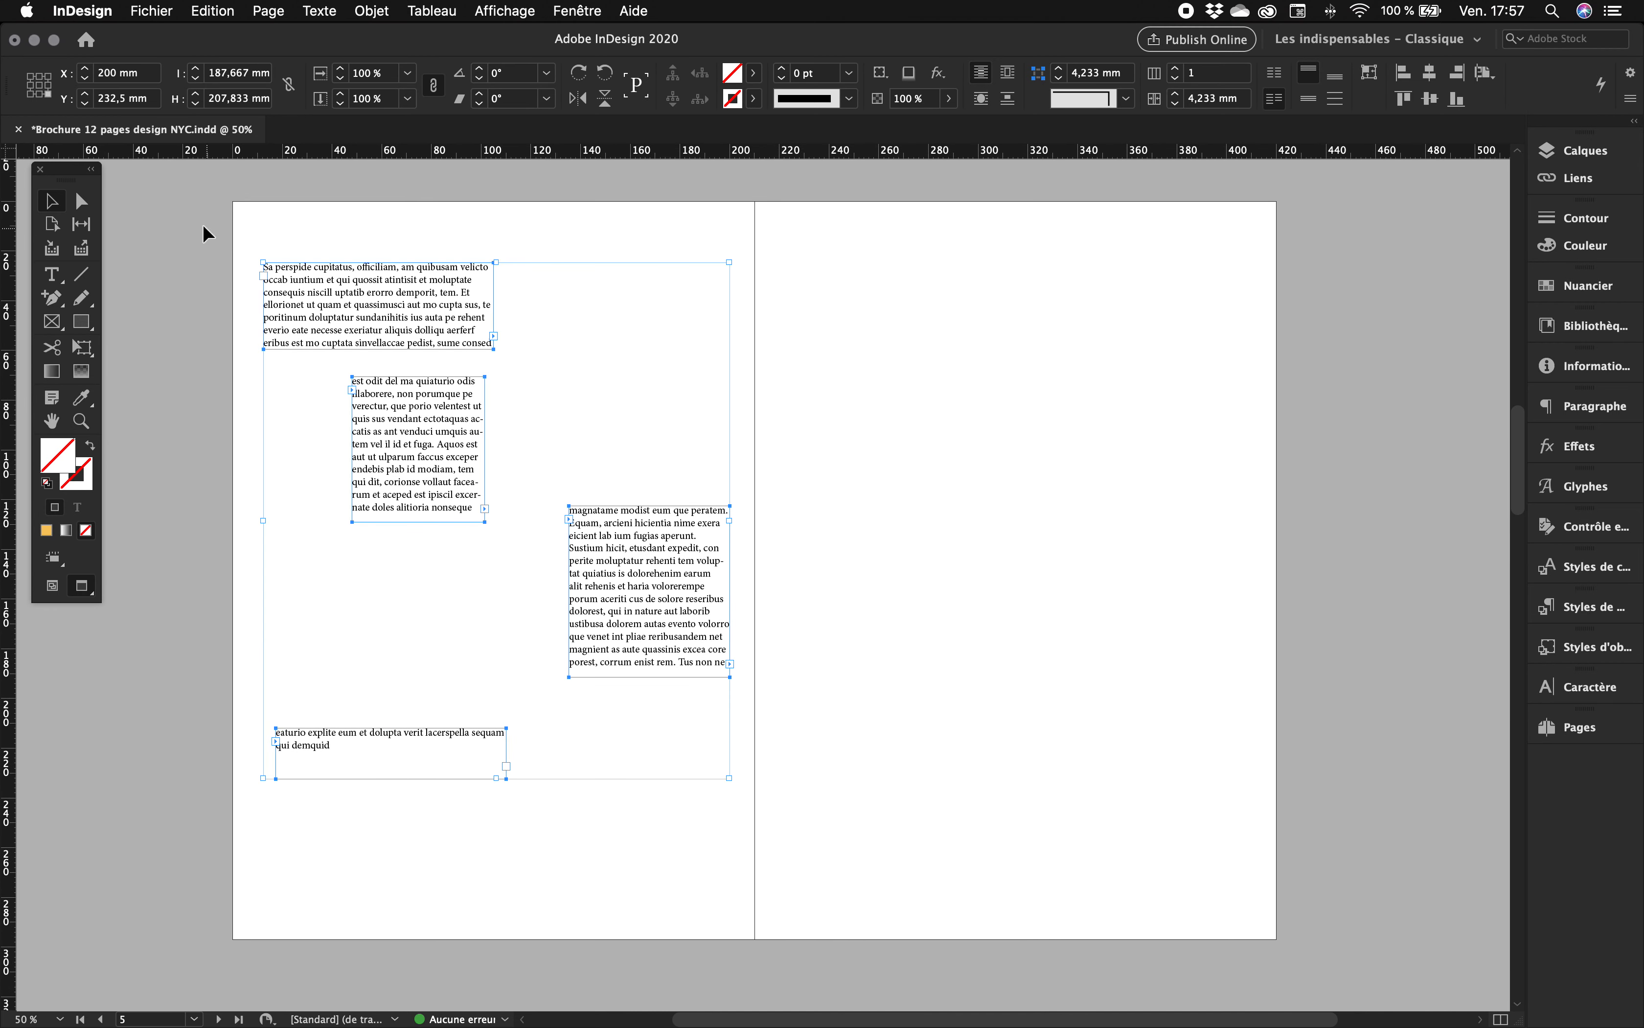
left_click_drag(205, 216, 711, 776)
left_click_drag(212, 238, 773, 746)
key("Delete")
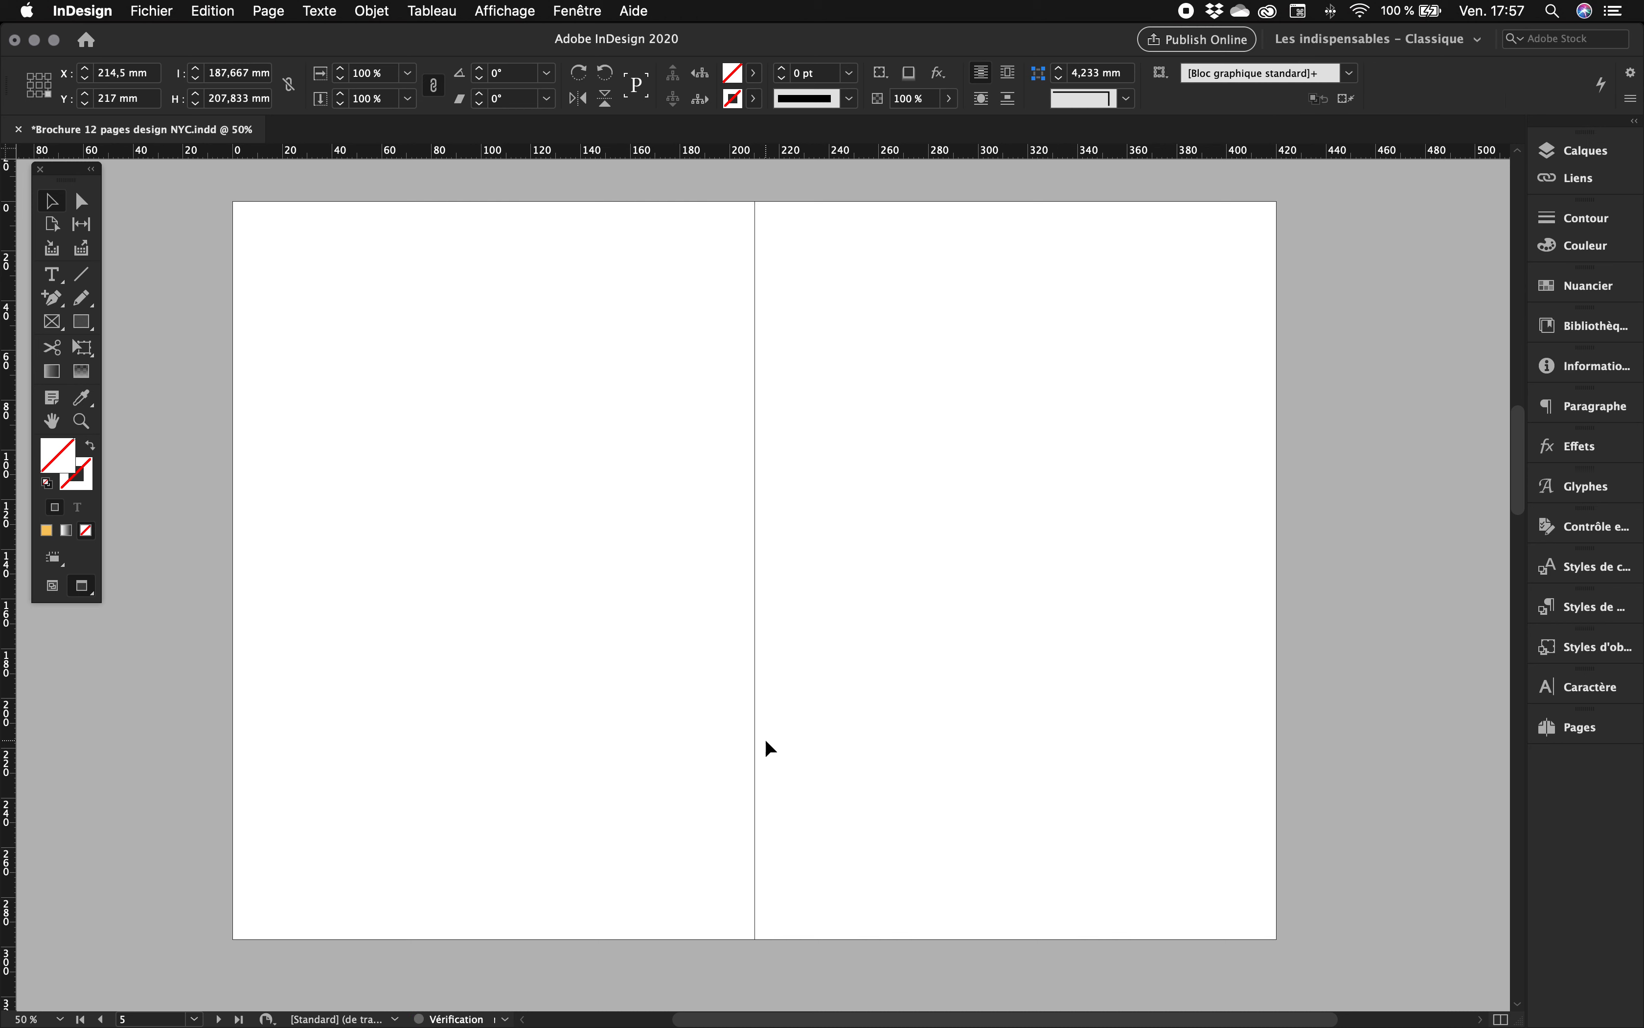
Draw a text frame about 148.5 × 164 mm on the left-hand page and fill it with placeholder text.
left_click_drag(54, 280, 101, 299)
left_click_drag(303, 277, 670, 680)
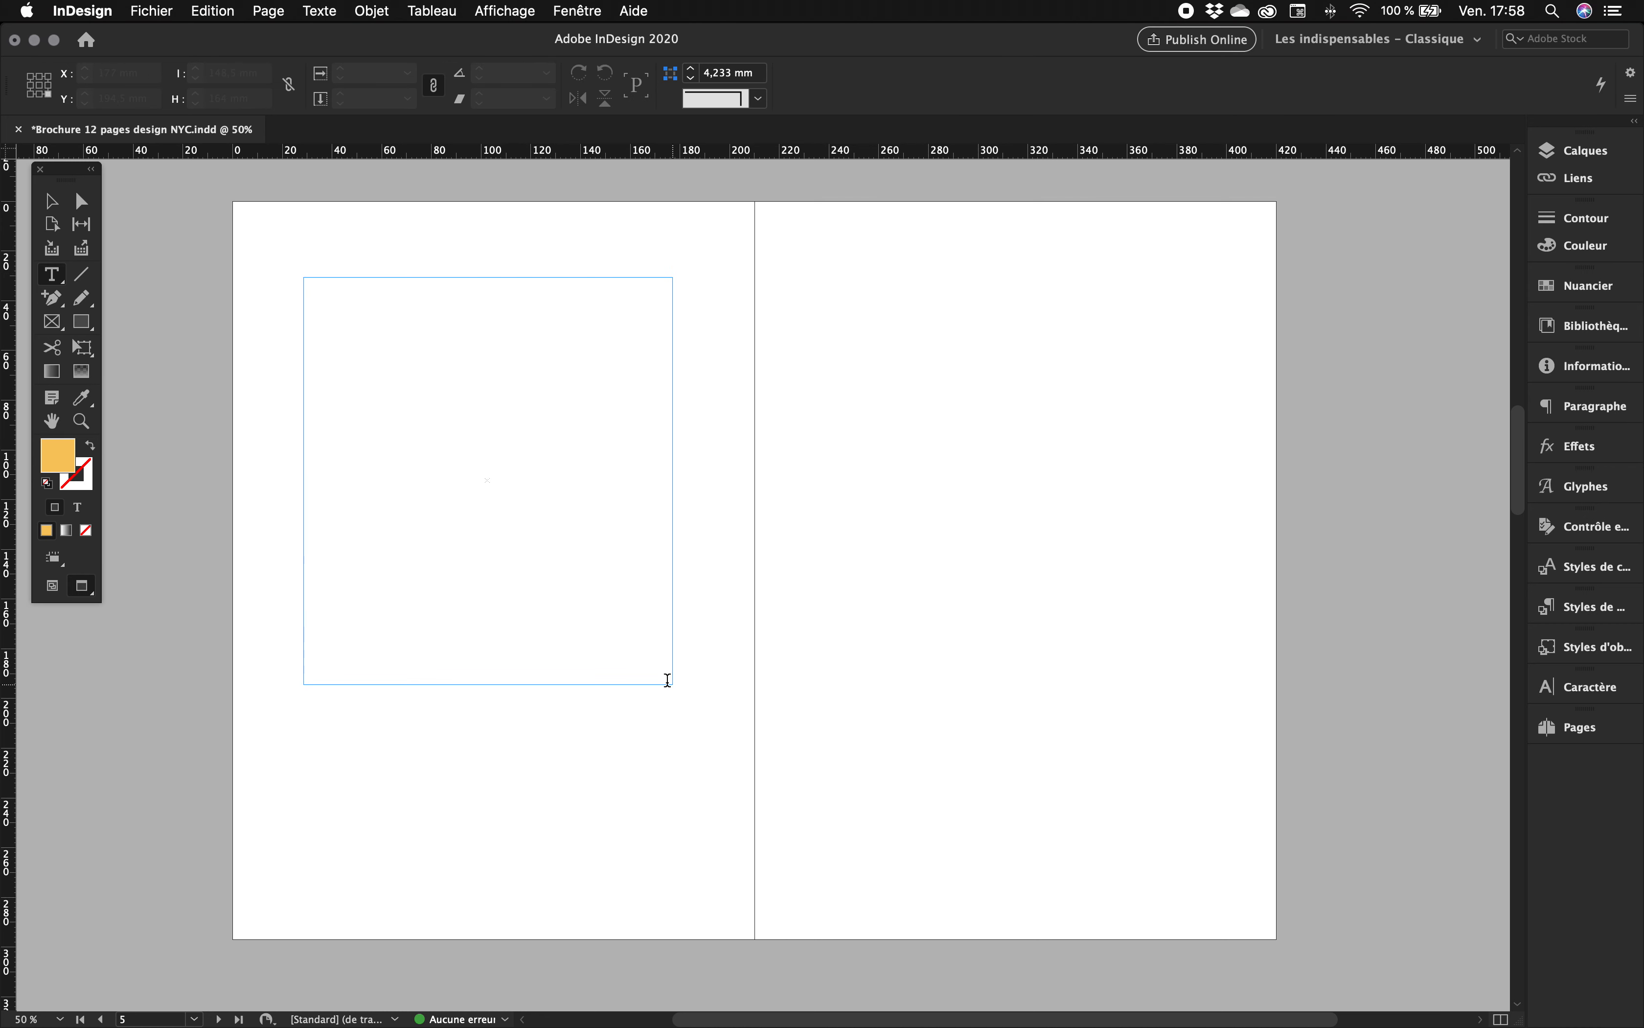
left_click(319, 11)
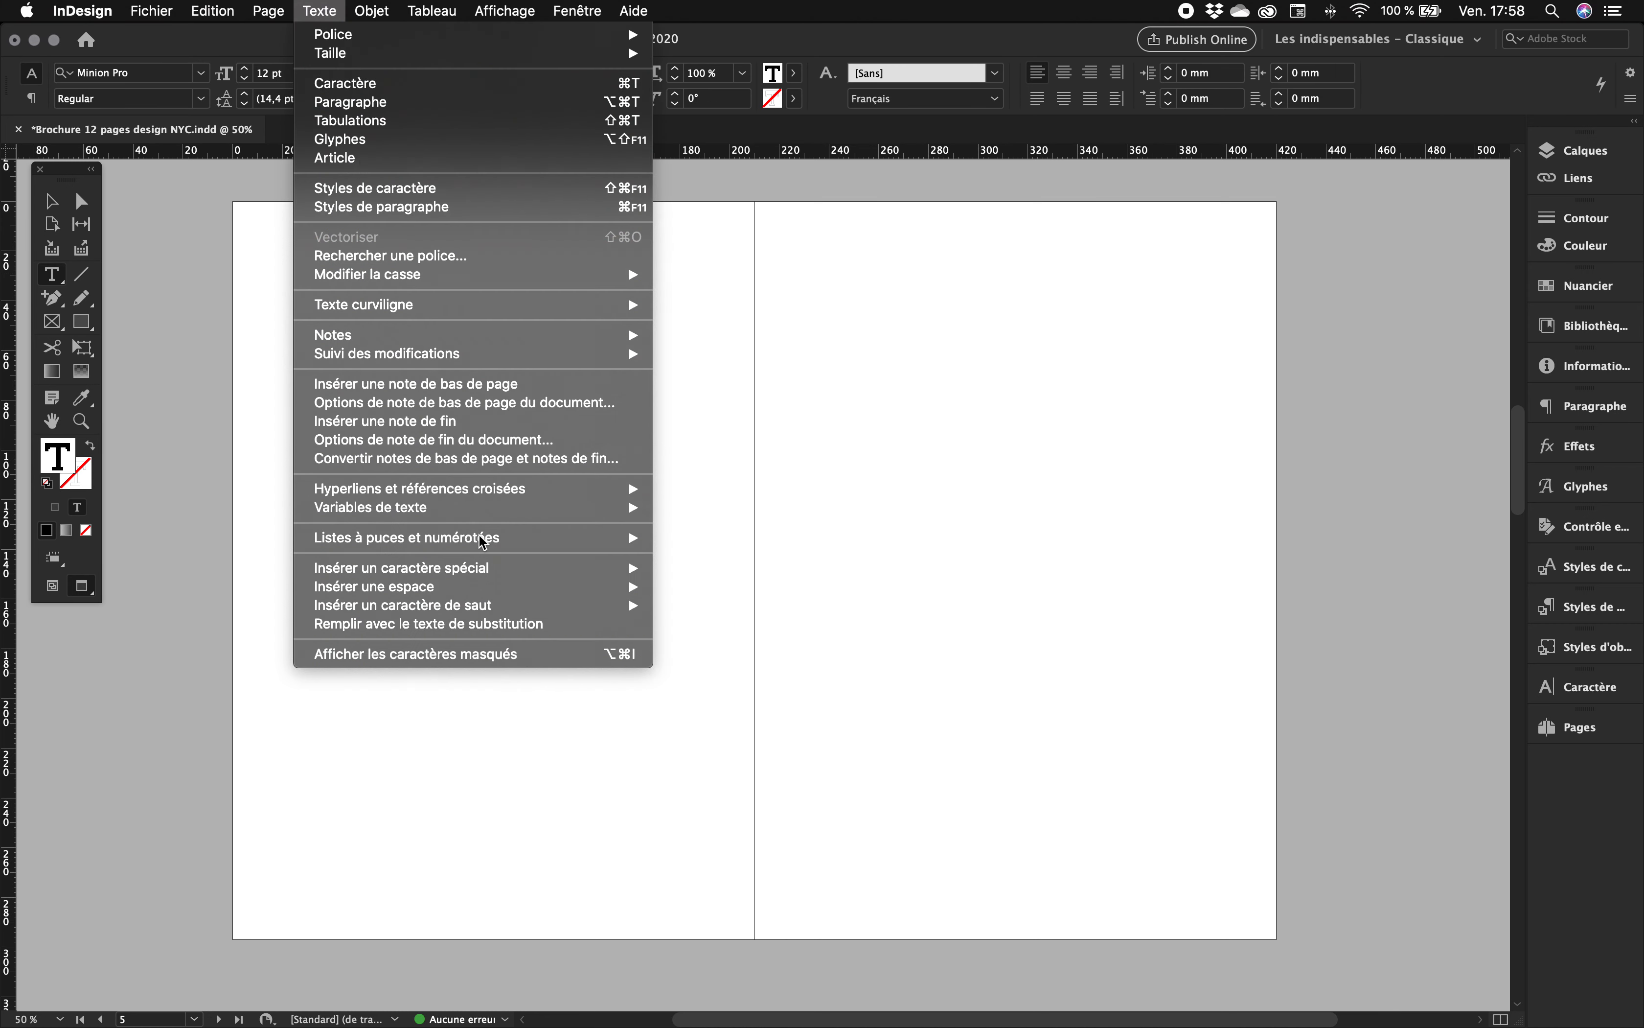
left_click(422, 624)
left_click(55, 204)
left_click(173, 263)
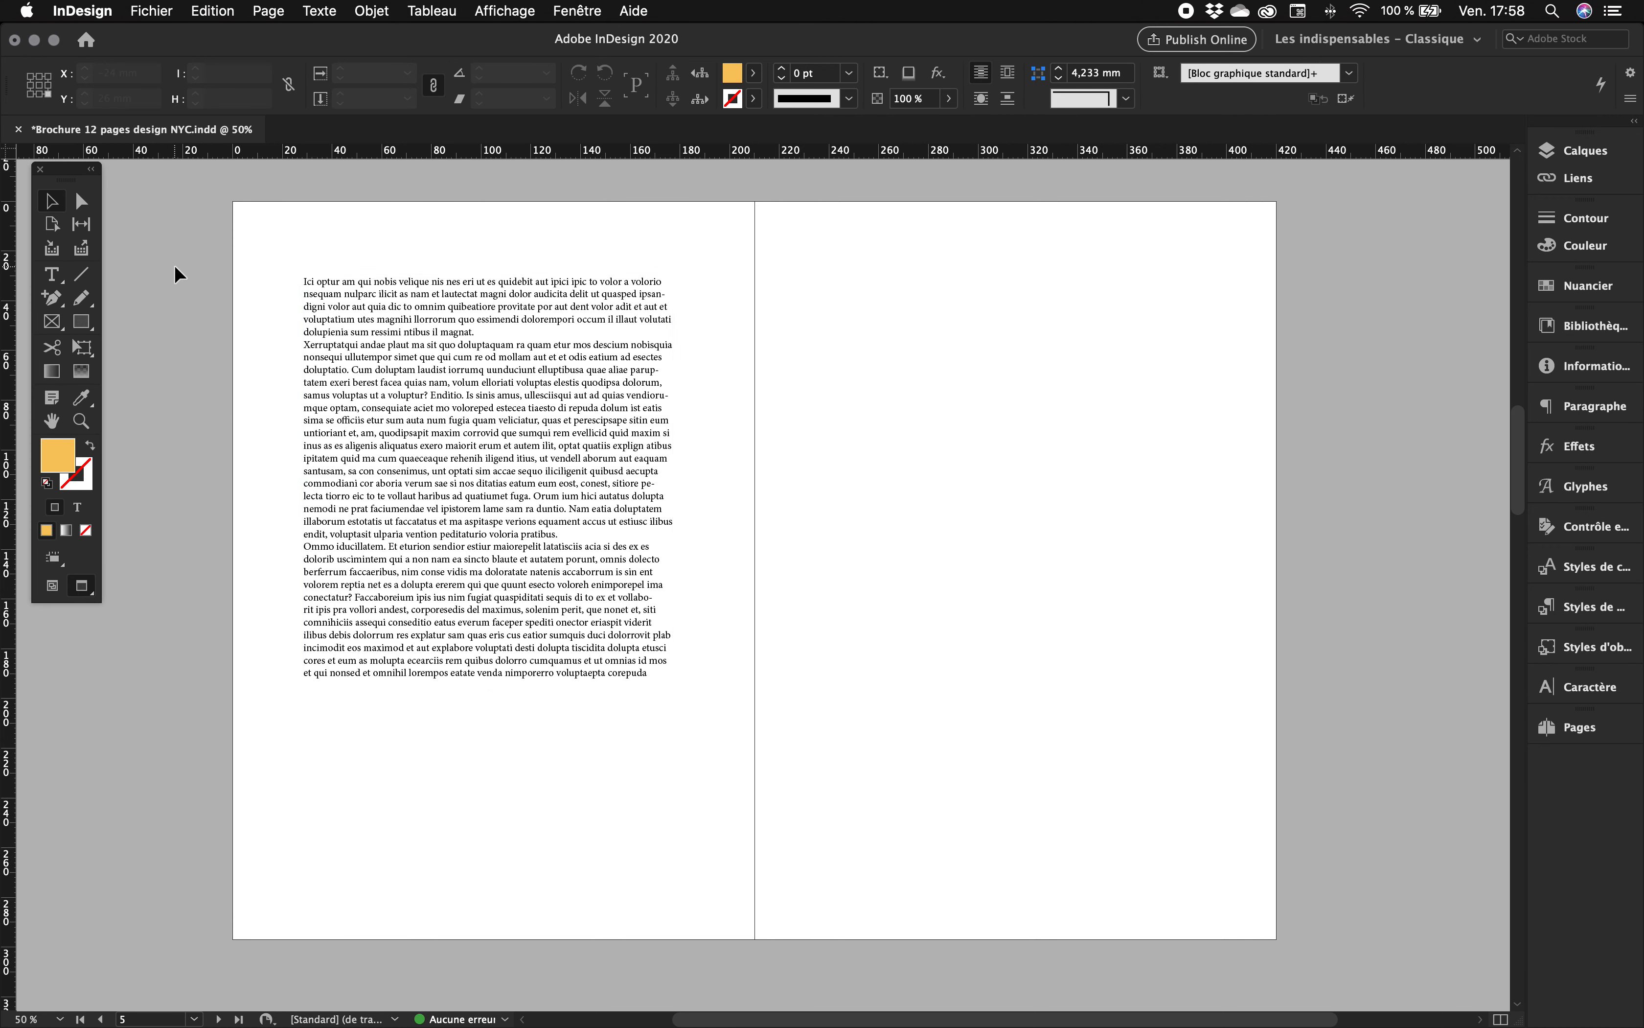
Return to normal view mode and move the text frame into the left-hand page's top-left margin corner.
key("w")
left_click_drag(194, 300, 253, 315)
left_click_drag(536, 439, 489, 387)
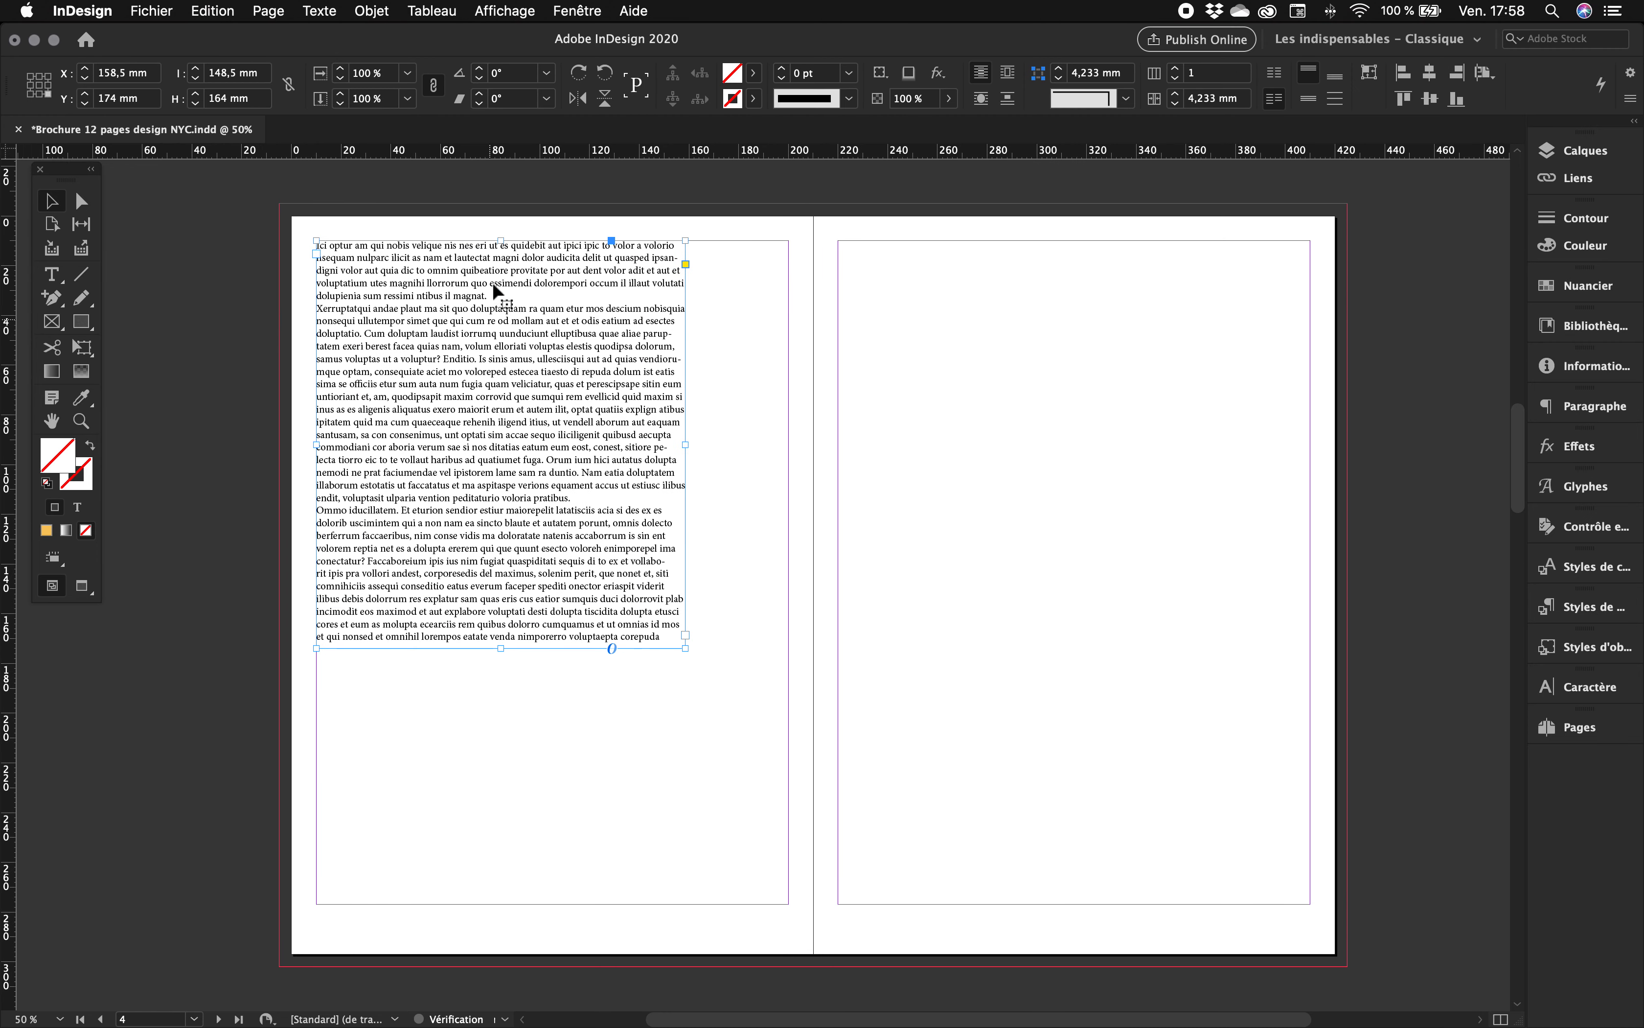
left_click(532, 767)
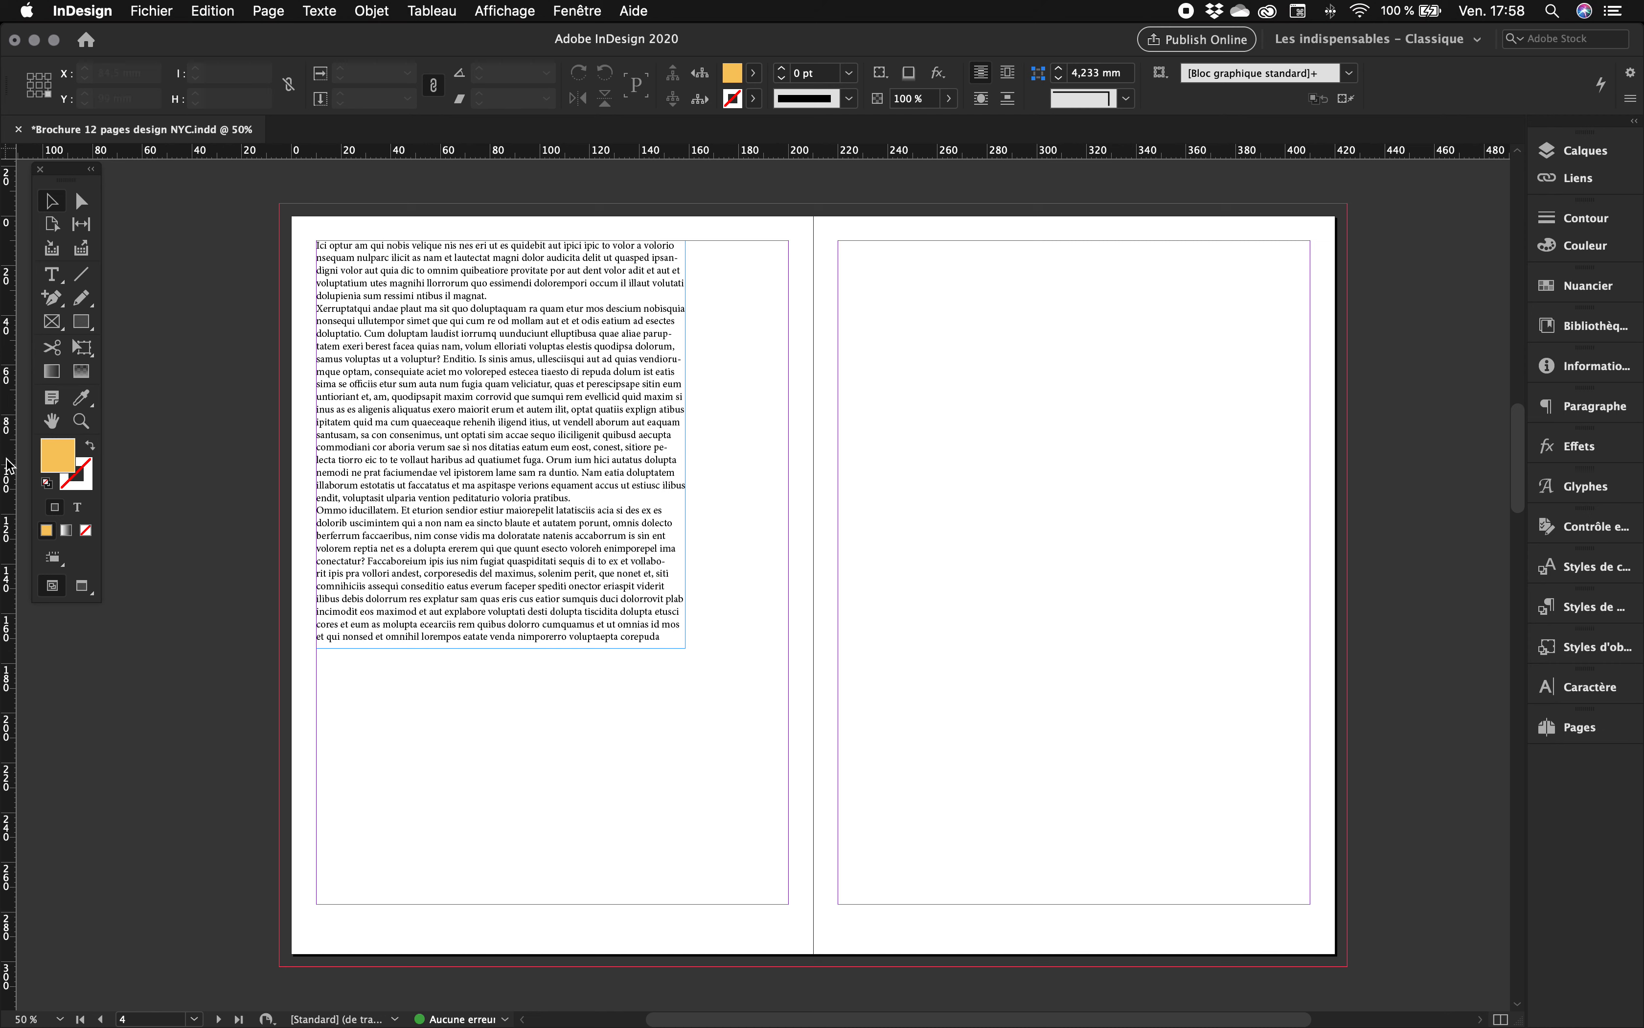
Place a vertical guide at 158.5 mm along the frame's right edge and a horizontal guide at 200.5 mm.
left_click_drag(9, 464, 685, 510)
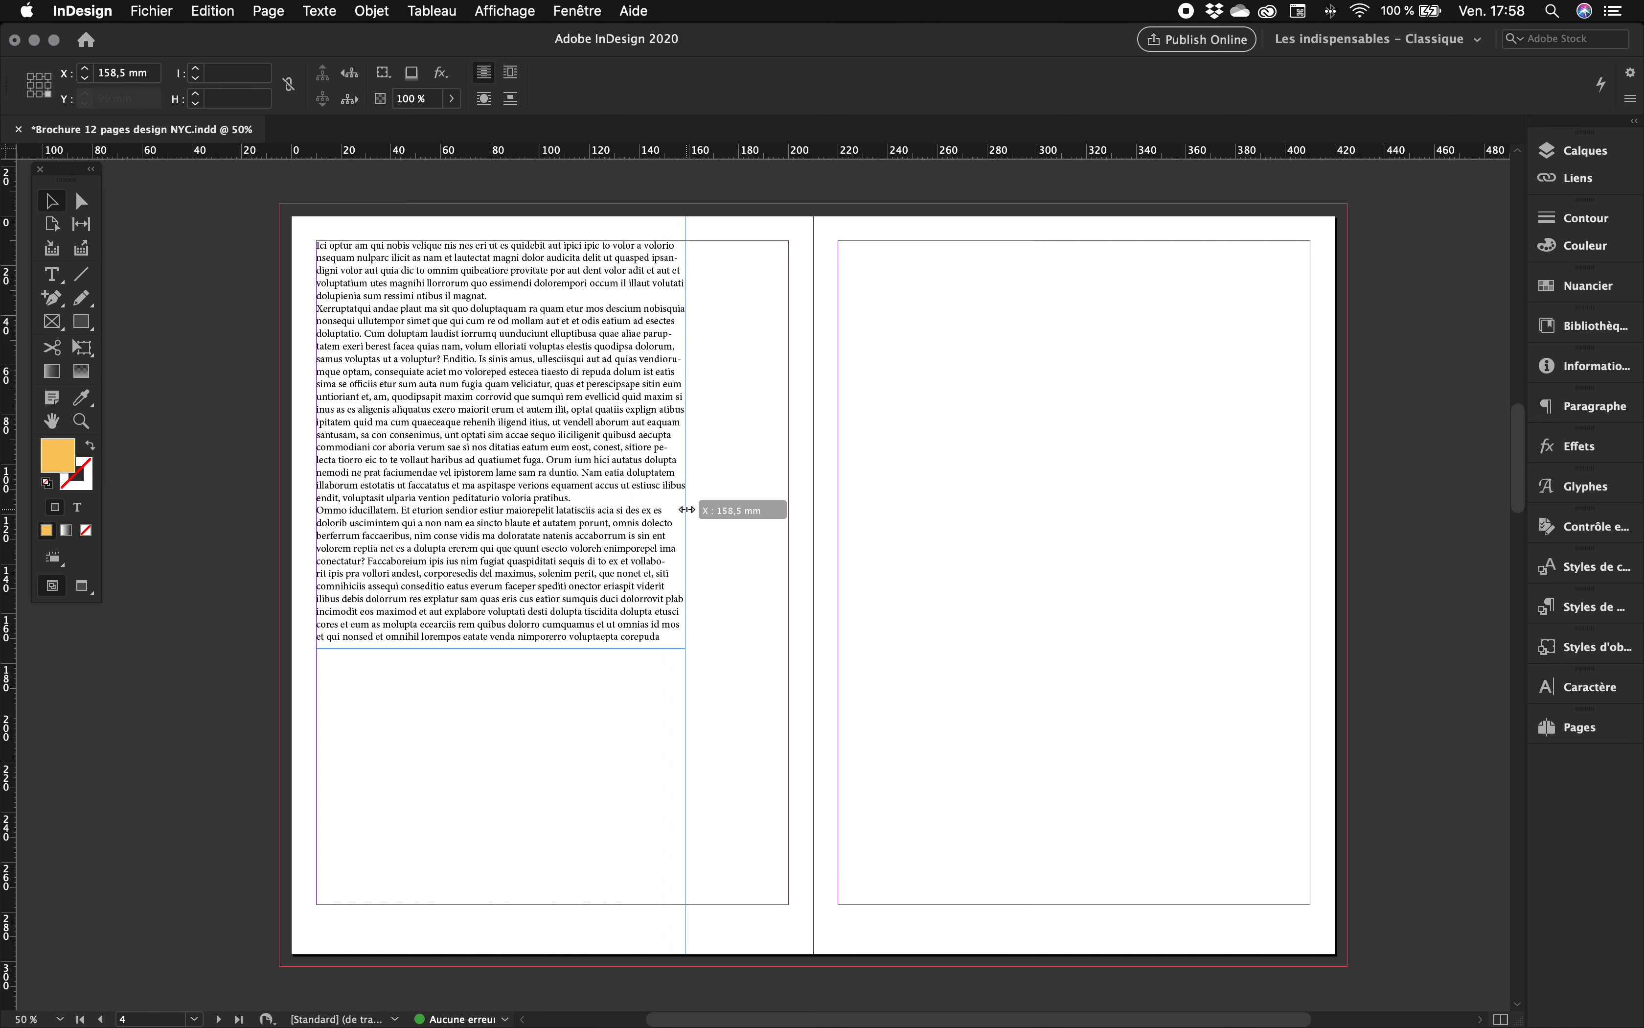
left_click_drag(686, 510, 686, 510)
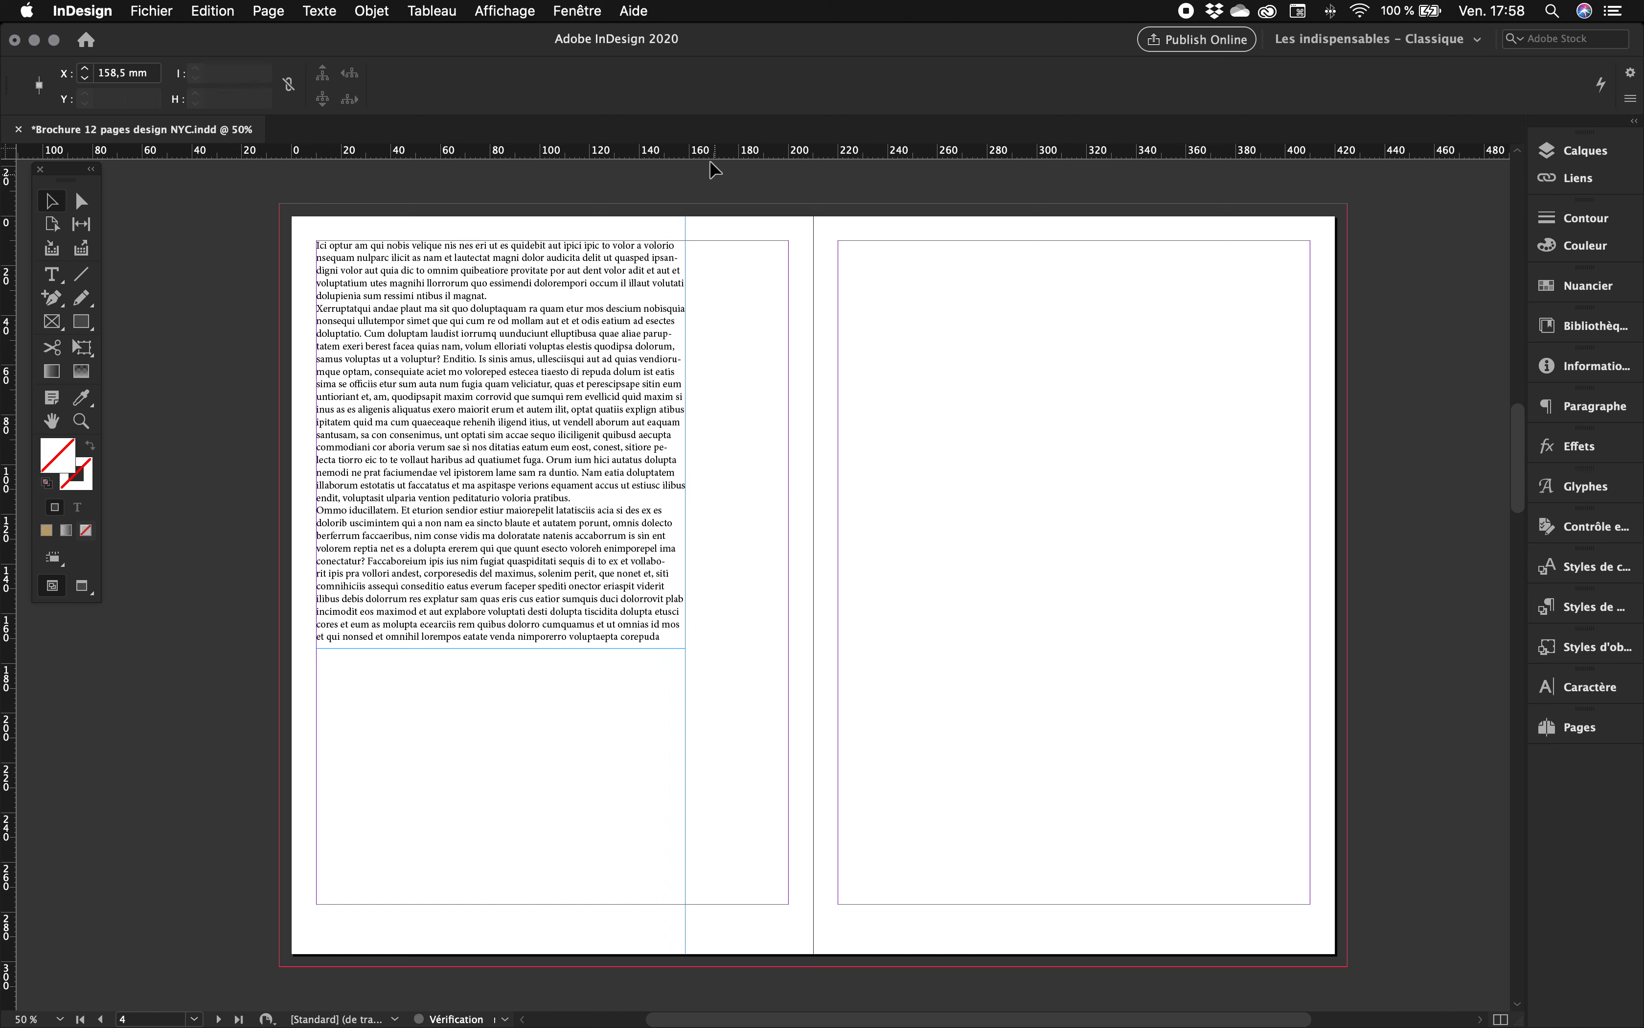
left_click_drag(700, 151, 710, 714)
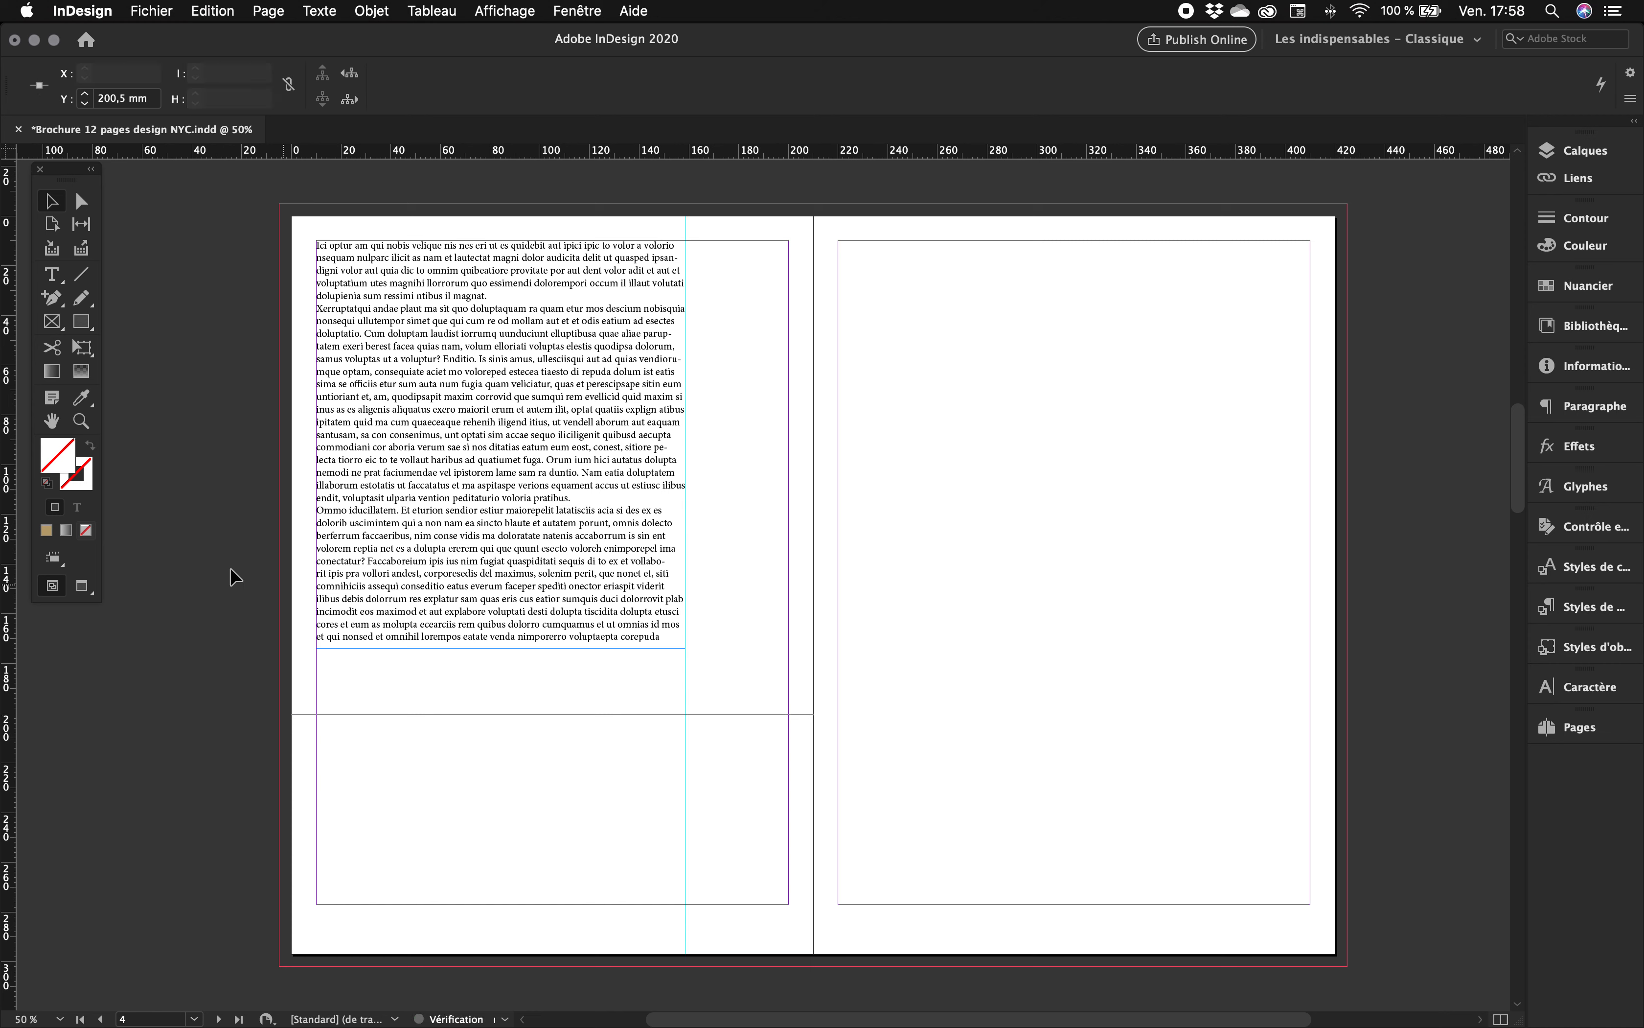
Draw a text frame about 41.5 × 76.5 mm from the guide intersection to the lower-right margin corner and fill it with placeholder text.
left_click(53, 275)
left_click_drag(686, 715, 788, 898)
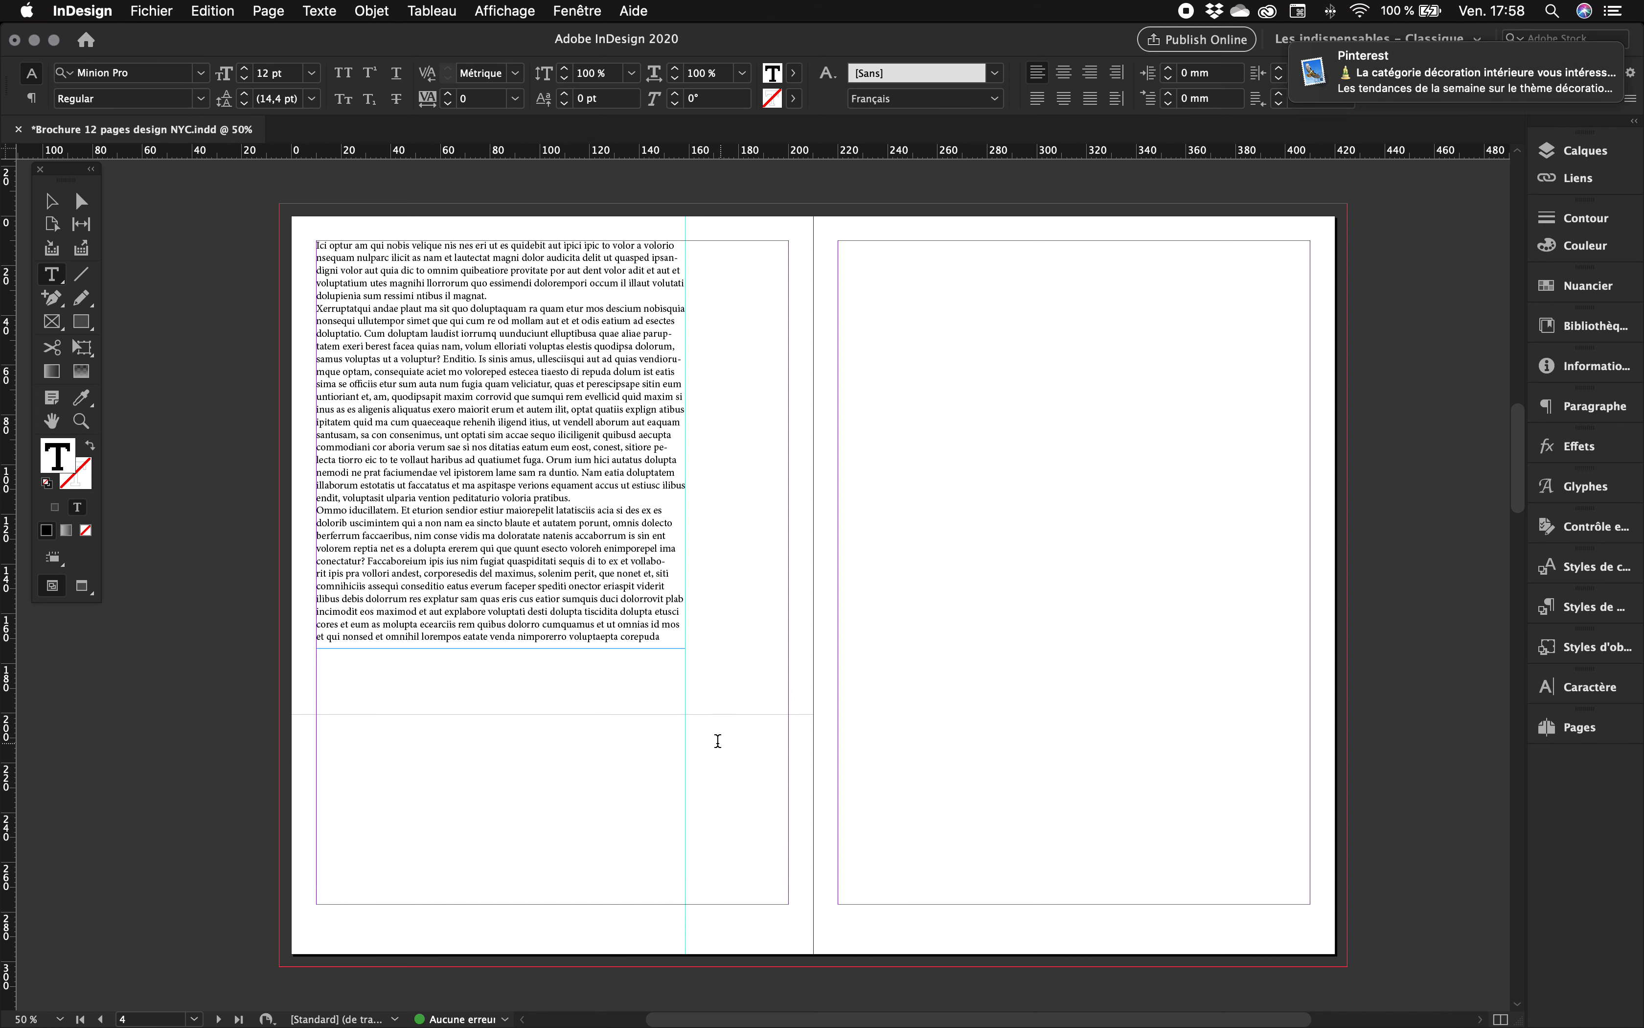
left_click(326, 15)
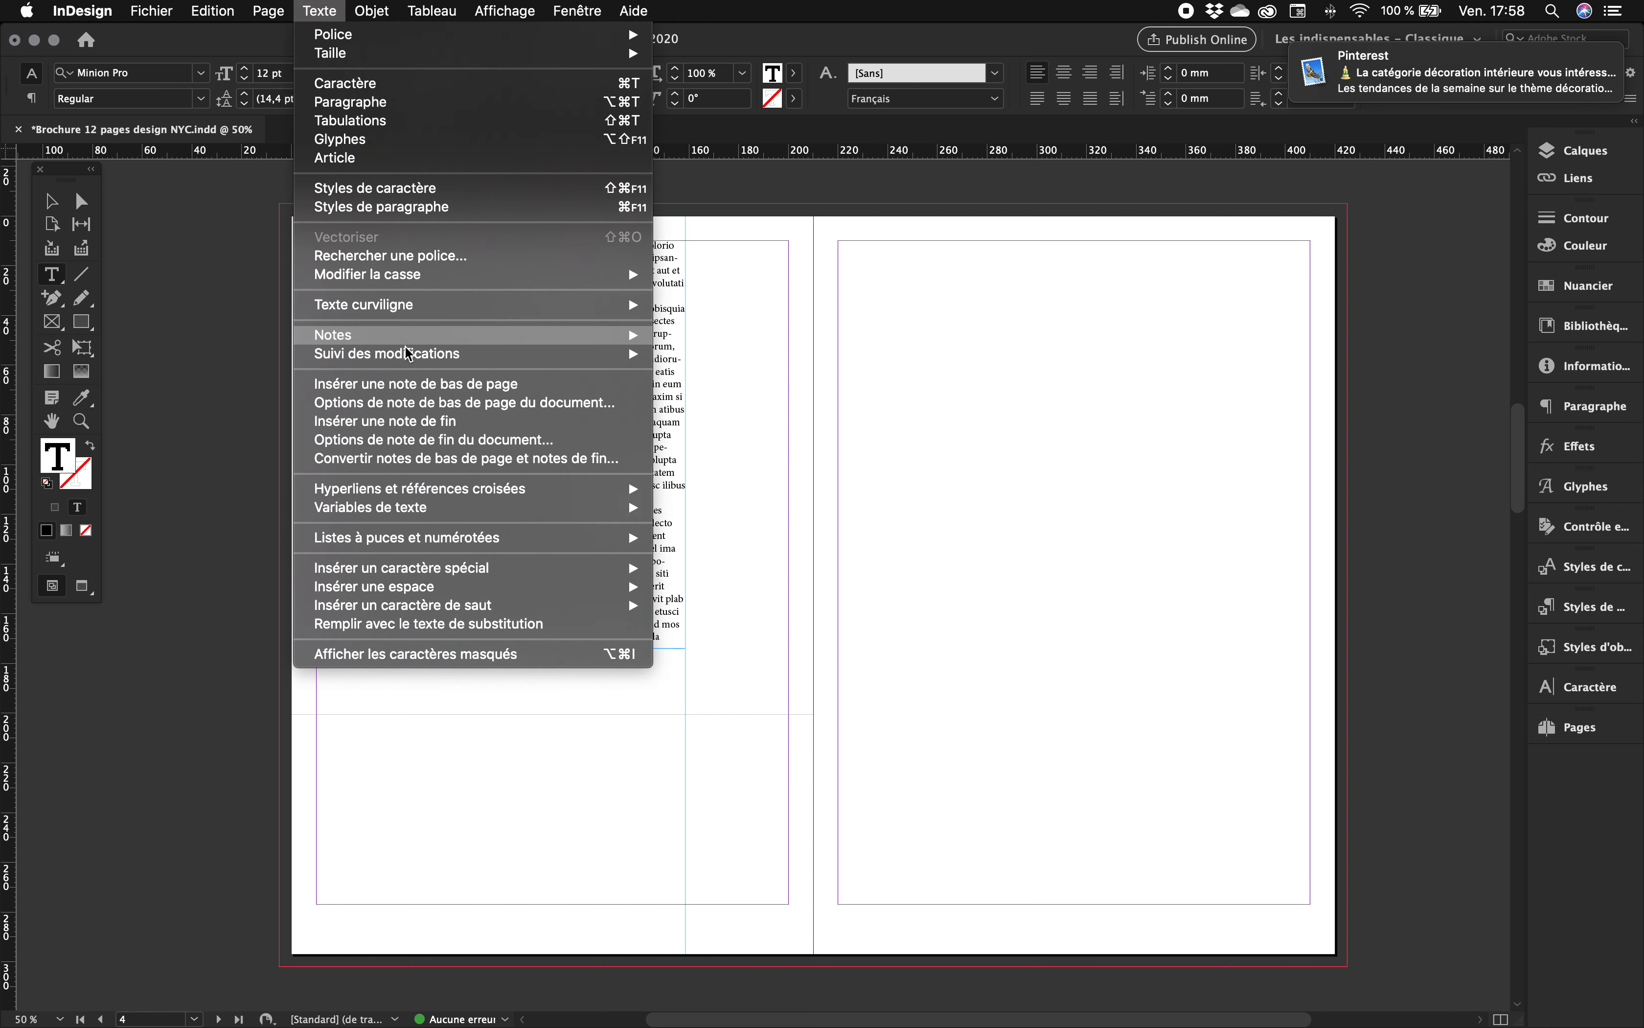
mouse_move(443, 588)
left_click(435, 624)
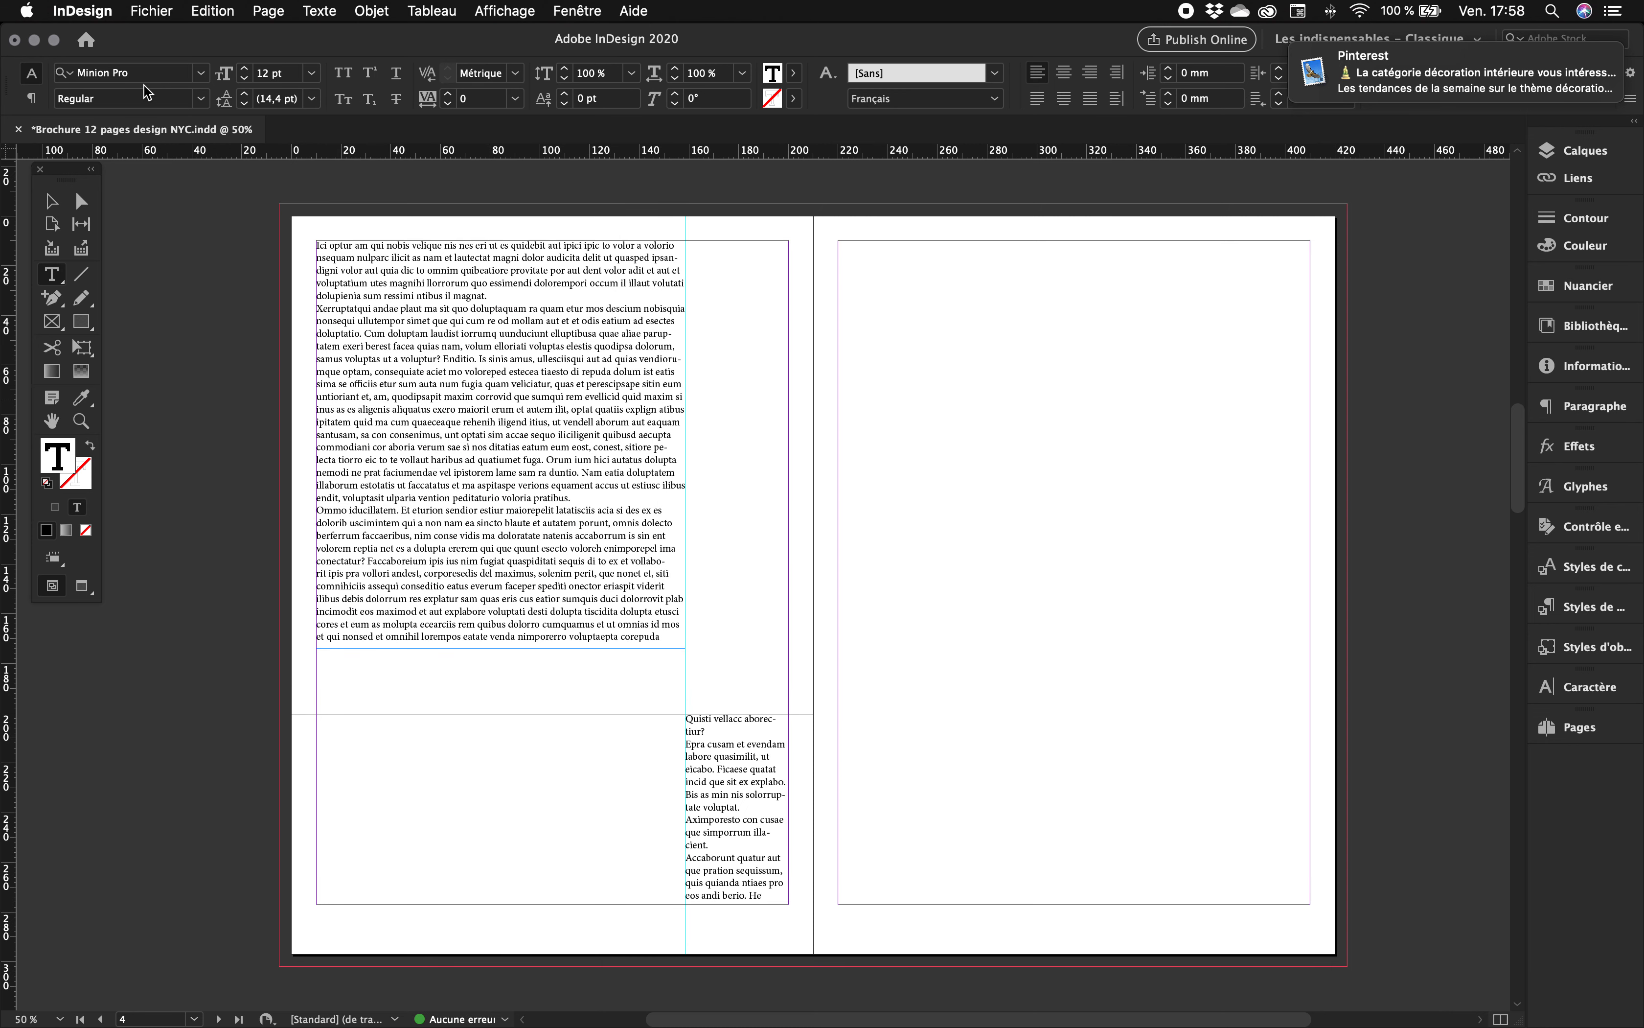
left_click(51, 201)
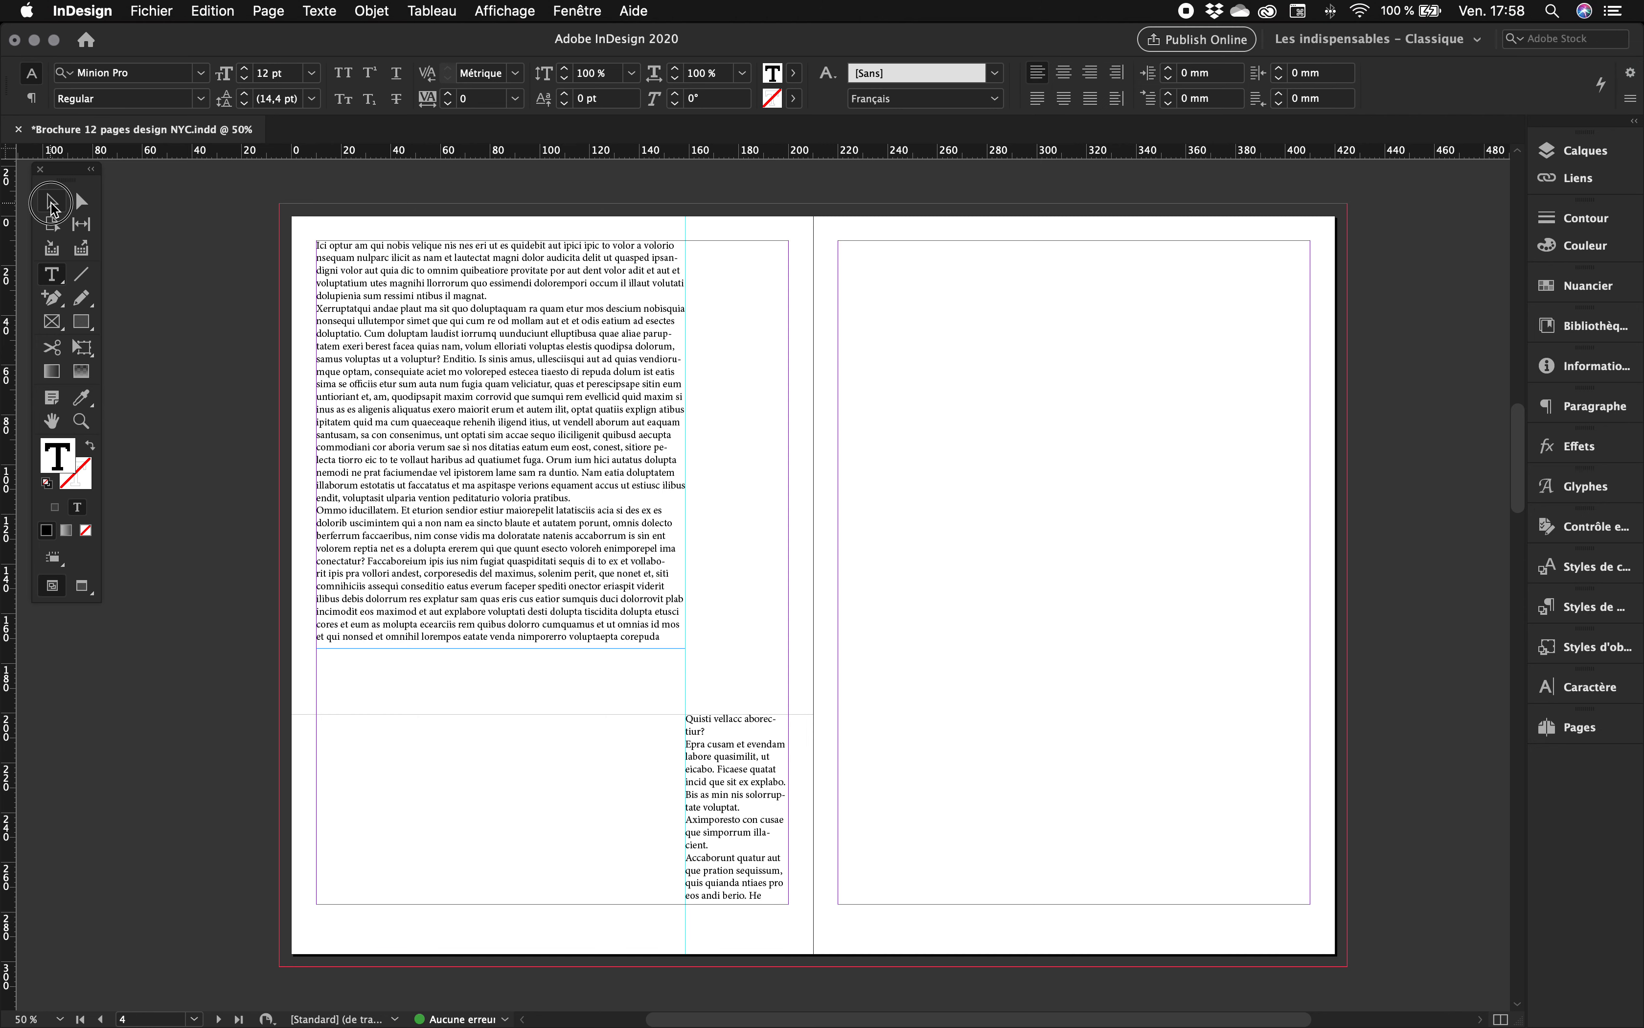
Move the narrow text frame away from the lower-right margin corner and delete it.
left_click(171, 321)
left_click_drag(736, 789, 507, 787)
key("Delete")
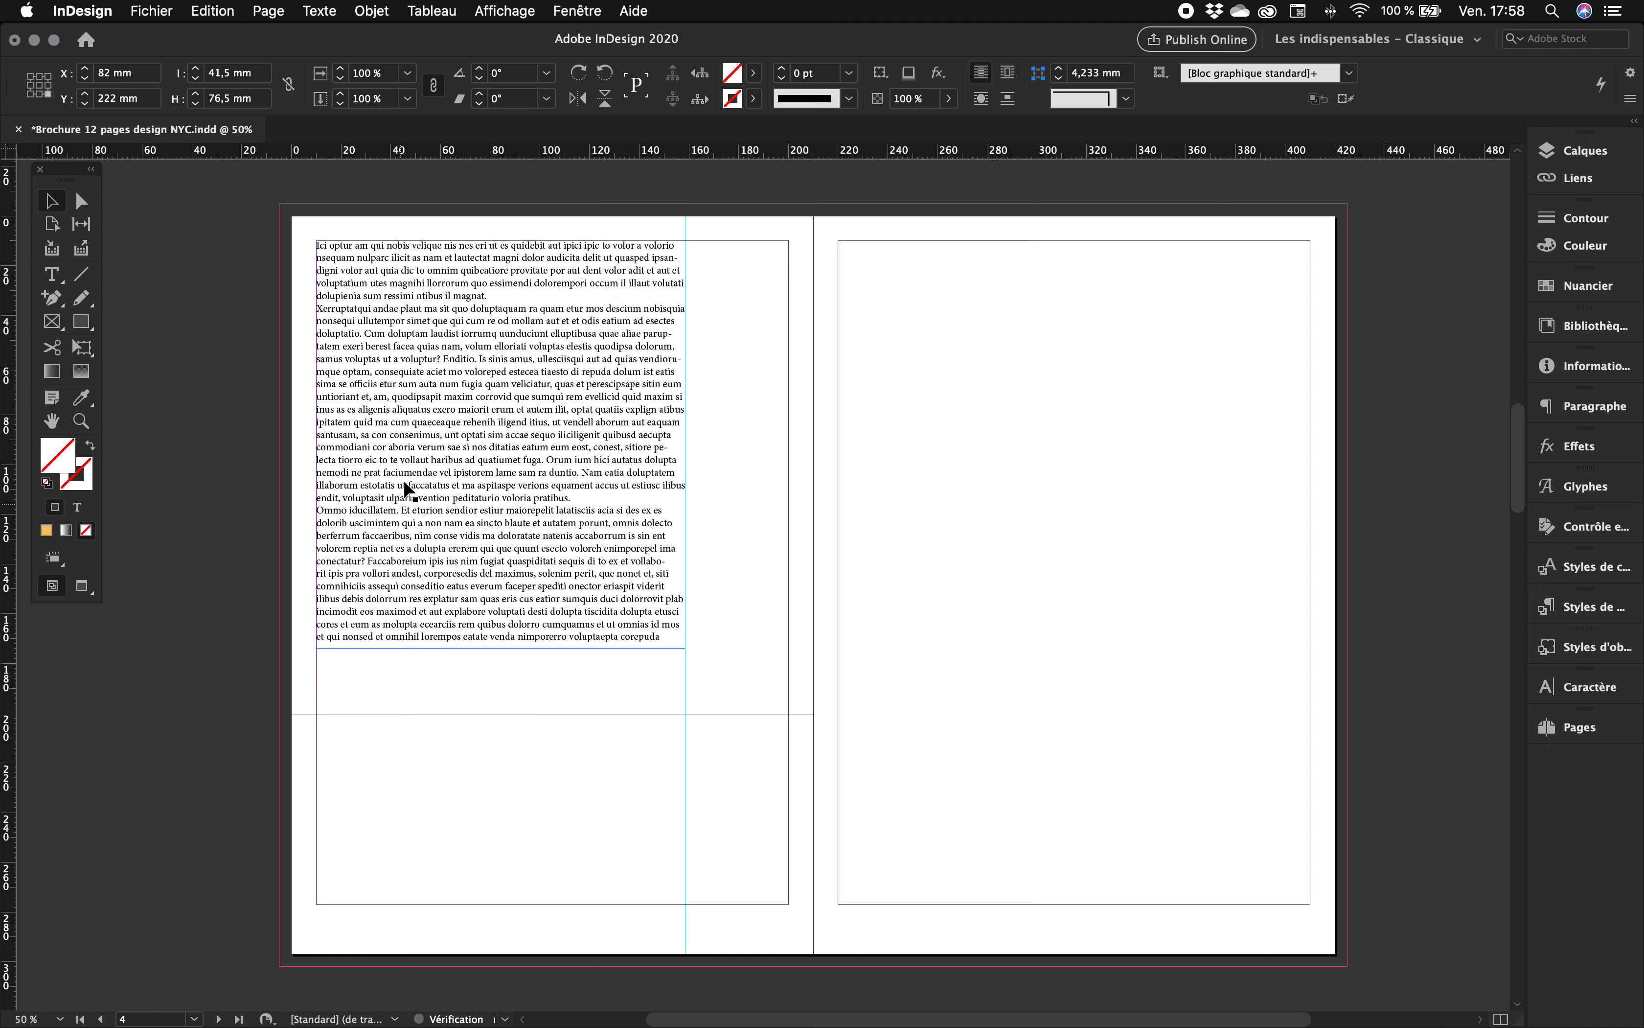
Resize the left-hand page's text frame to about 100.5 × 252.5 mm so that all its placeholder text fits.
mouse_move(430, 367)
left_mouse_down()
mouse_move(767, 440)
mouse_move(985, 418)
mouse_move(1000, 382)
mouse_move(411, 367)
left_mouse_up()
left_click(685, 445)
left_click_drag(685, 445, 530, 445)
left_click_drag(417, 648, 428, 868)
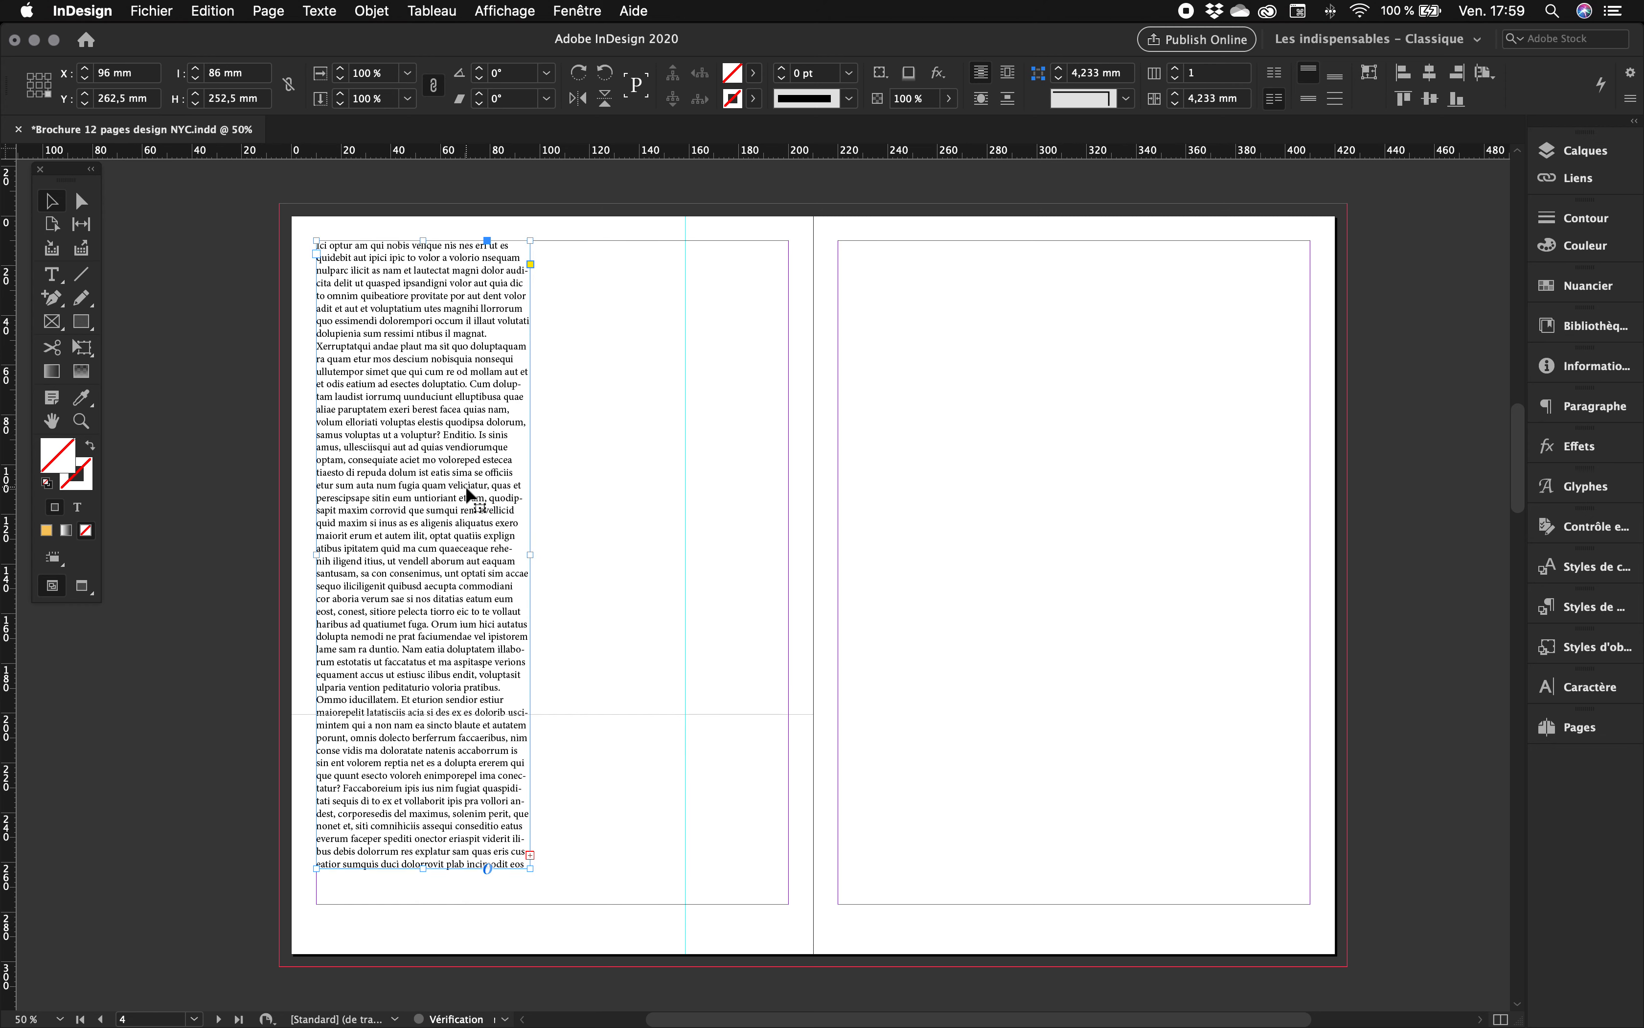
left_click_drag(532, 554, 565, 549)
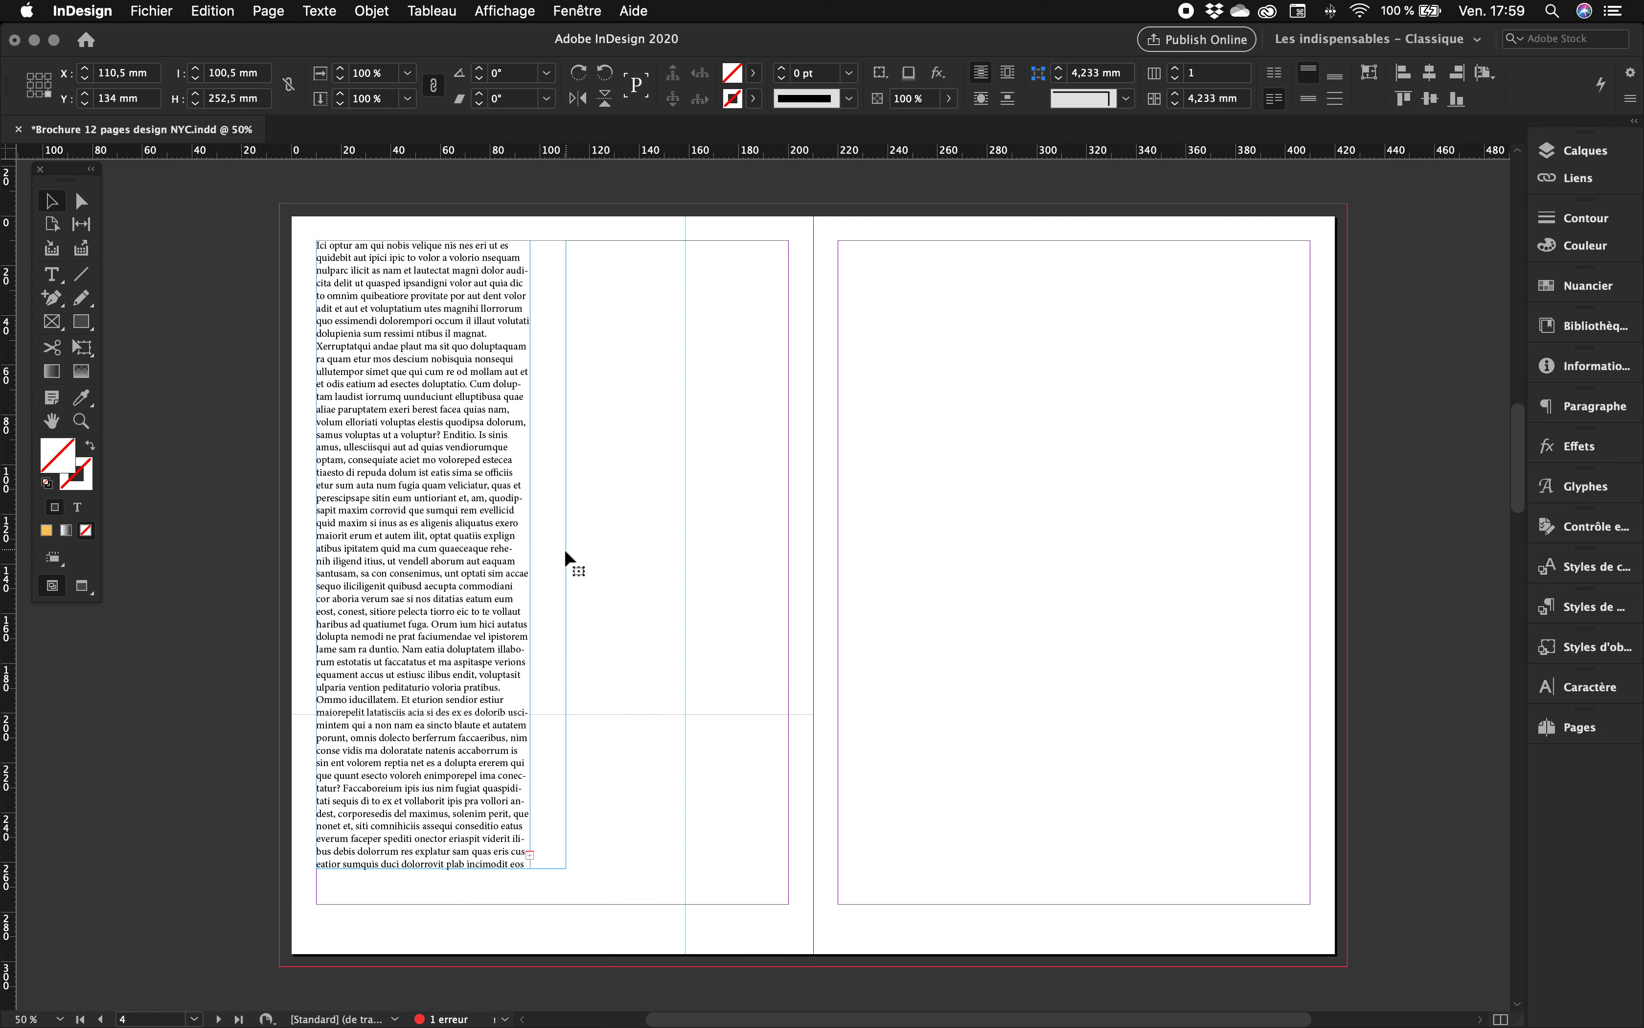
left_click(605, 526)
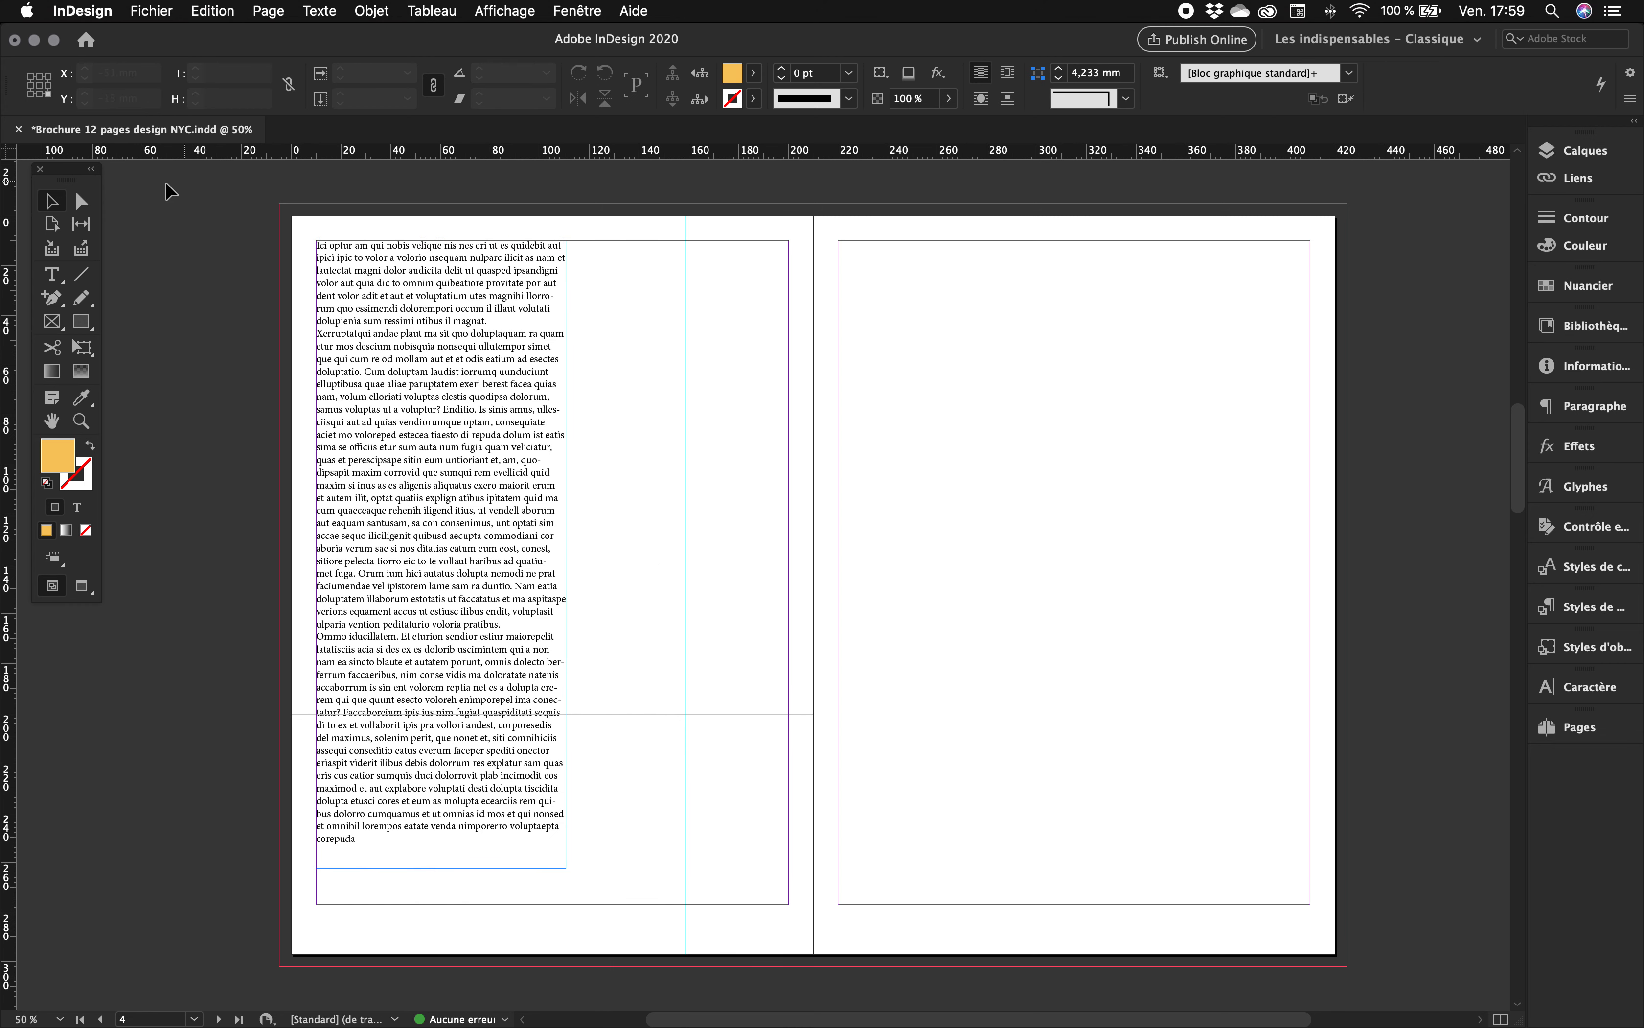
Draw a rectangular graphic frame about 80.5 × 131 mm beside the text frame, reaching the page's upper-right margin corner.
left_click(51, 324)
left_click_drag(50, 325, 97, 348)
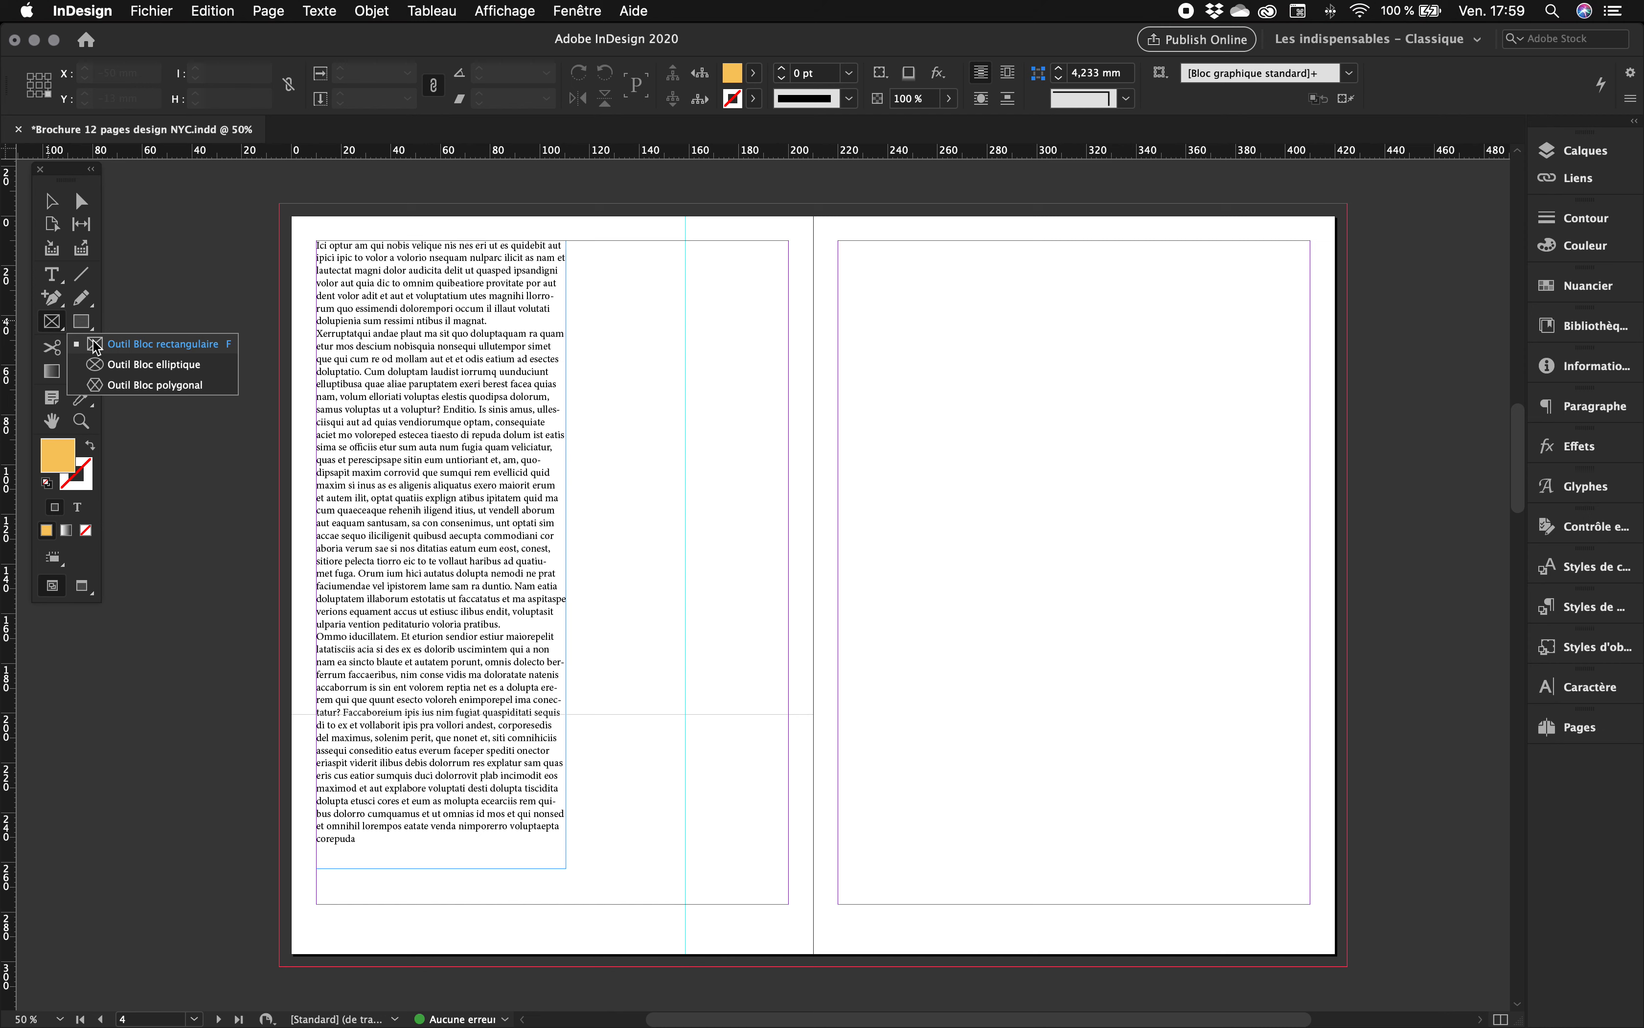
left_click(53, 323)
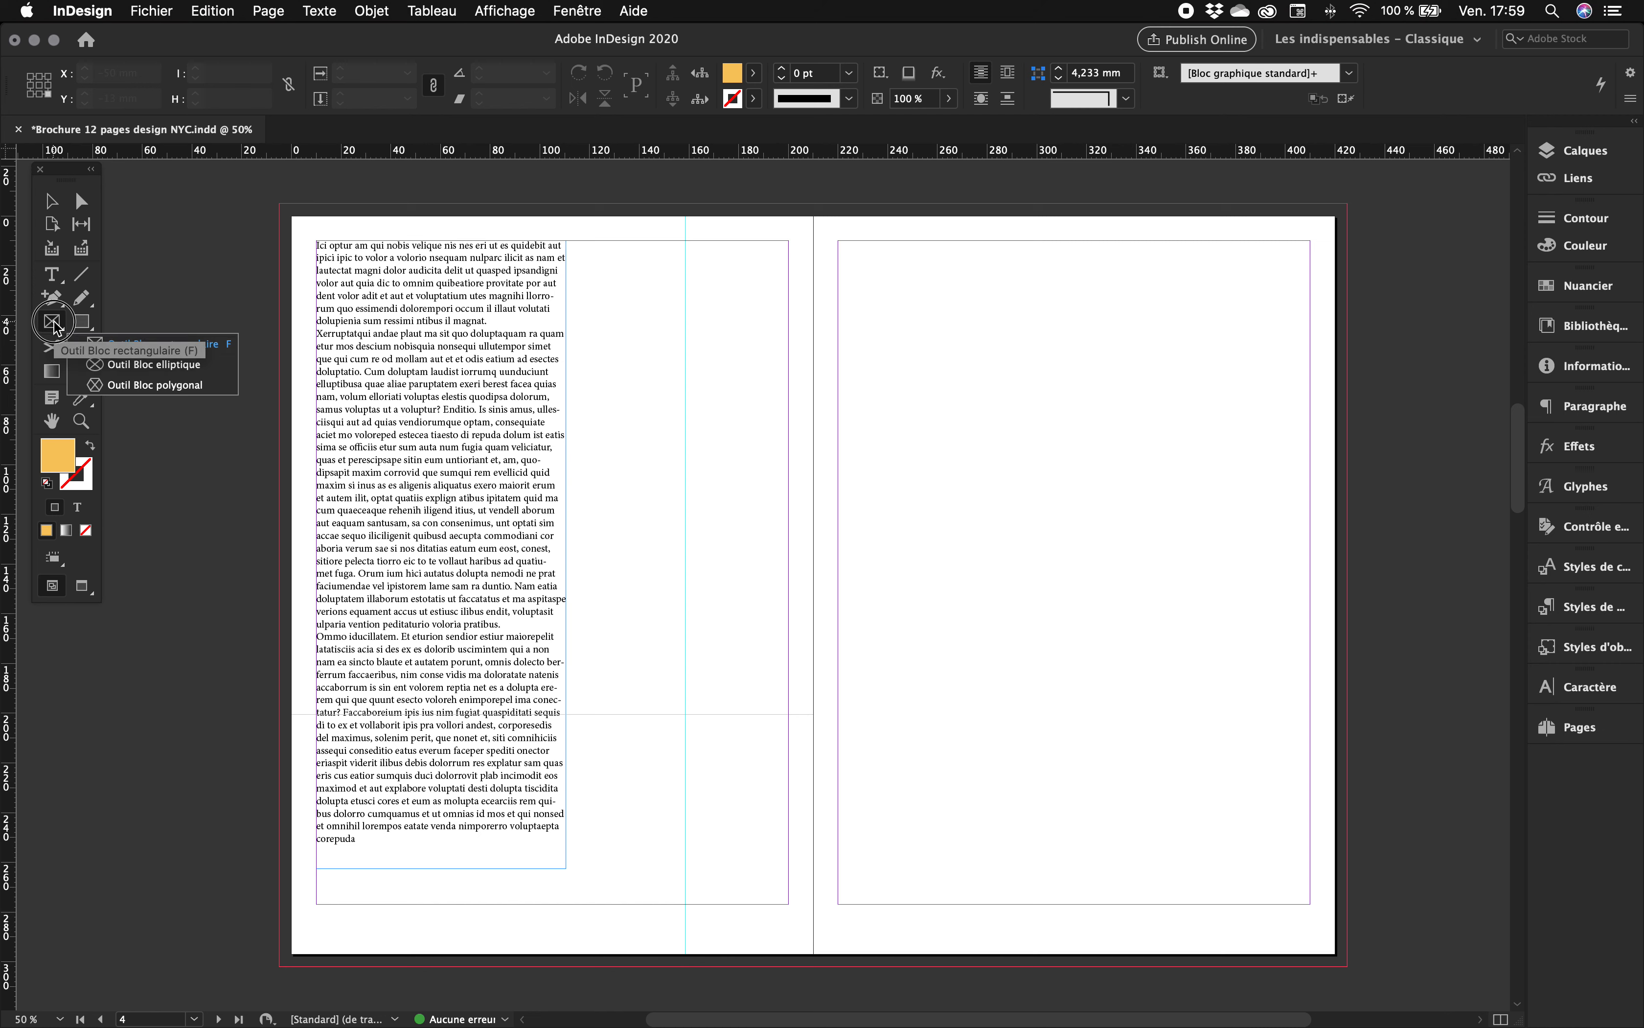
left_click_drag(54, 326, 134, 346)
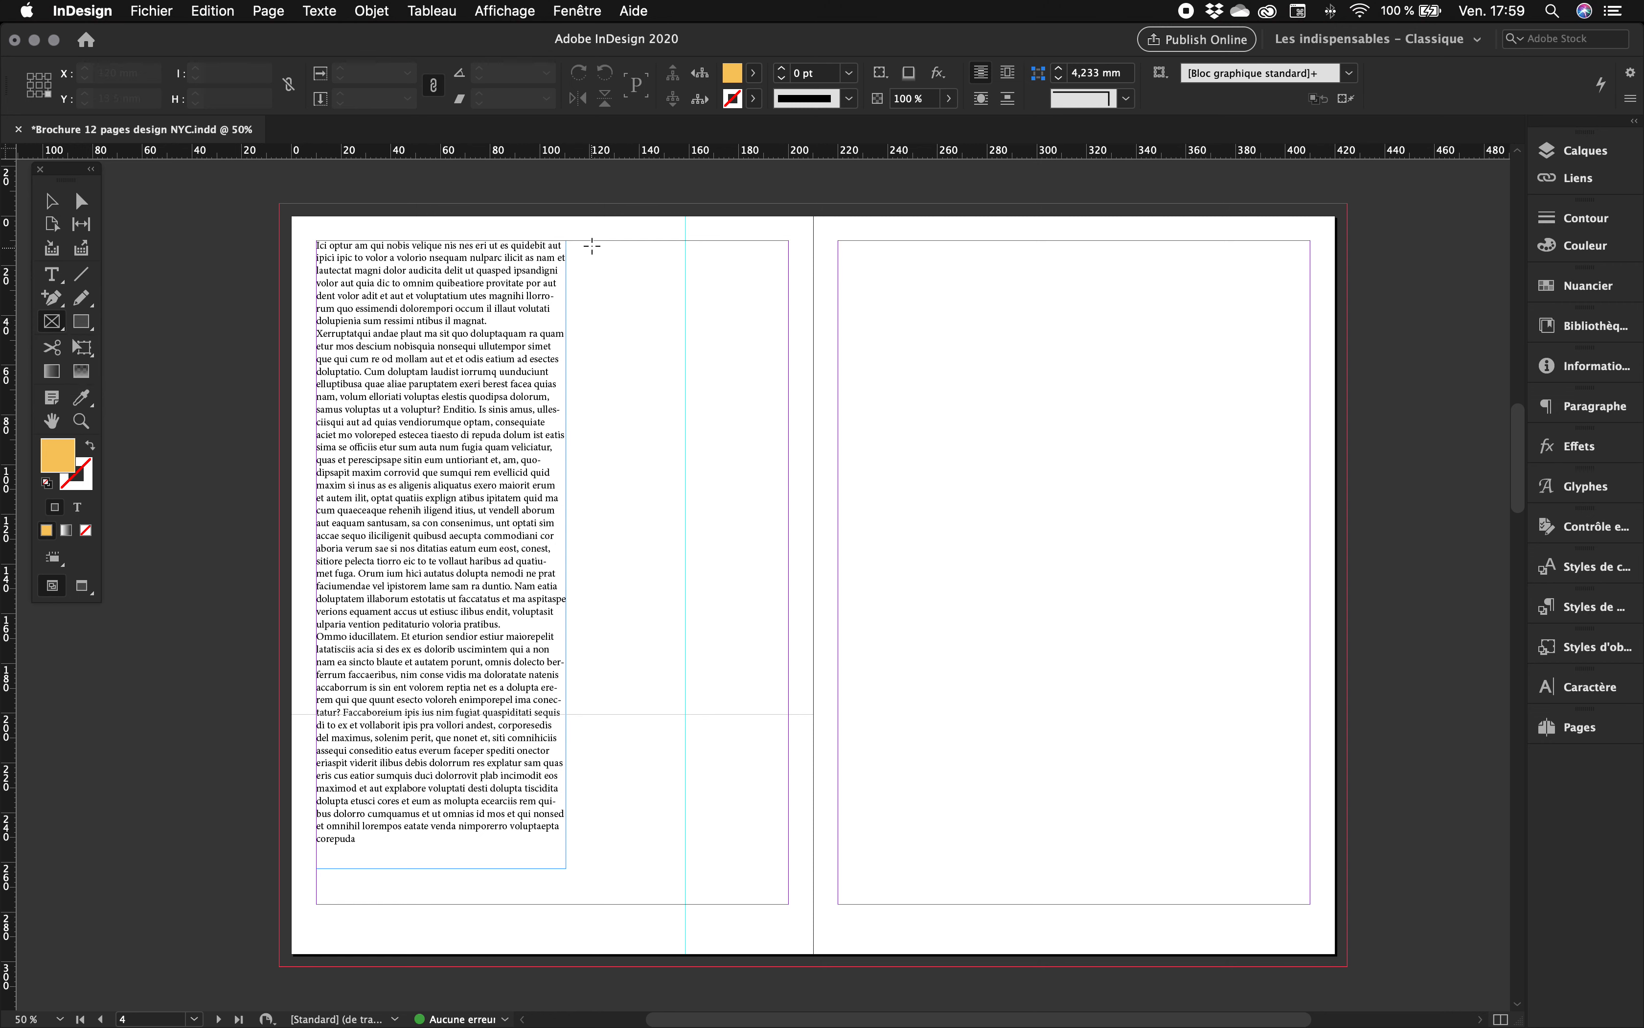
left_click_drag(589, 239, 788, 566)
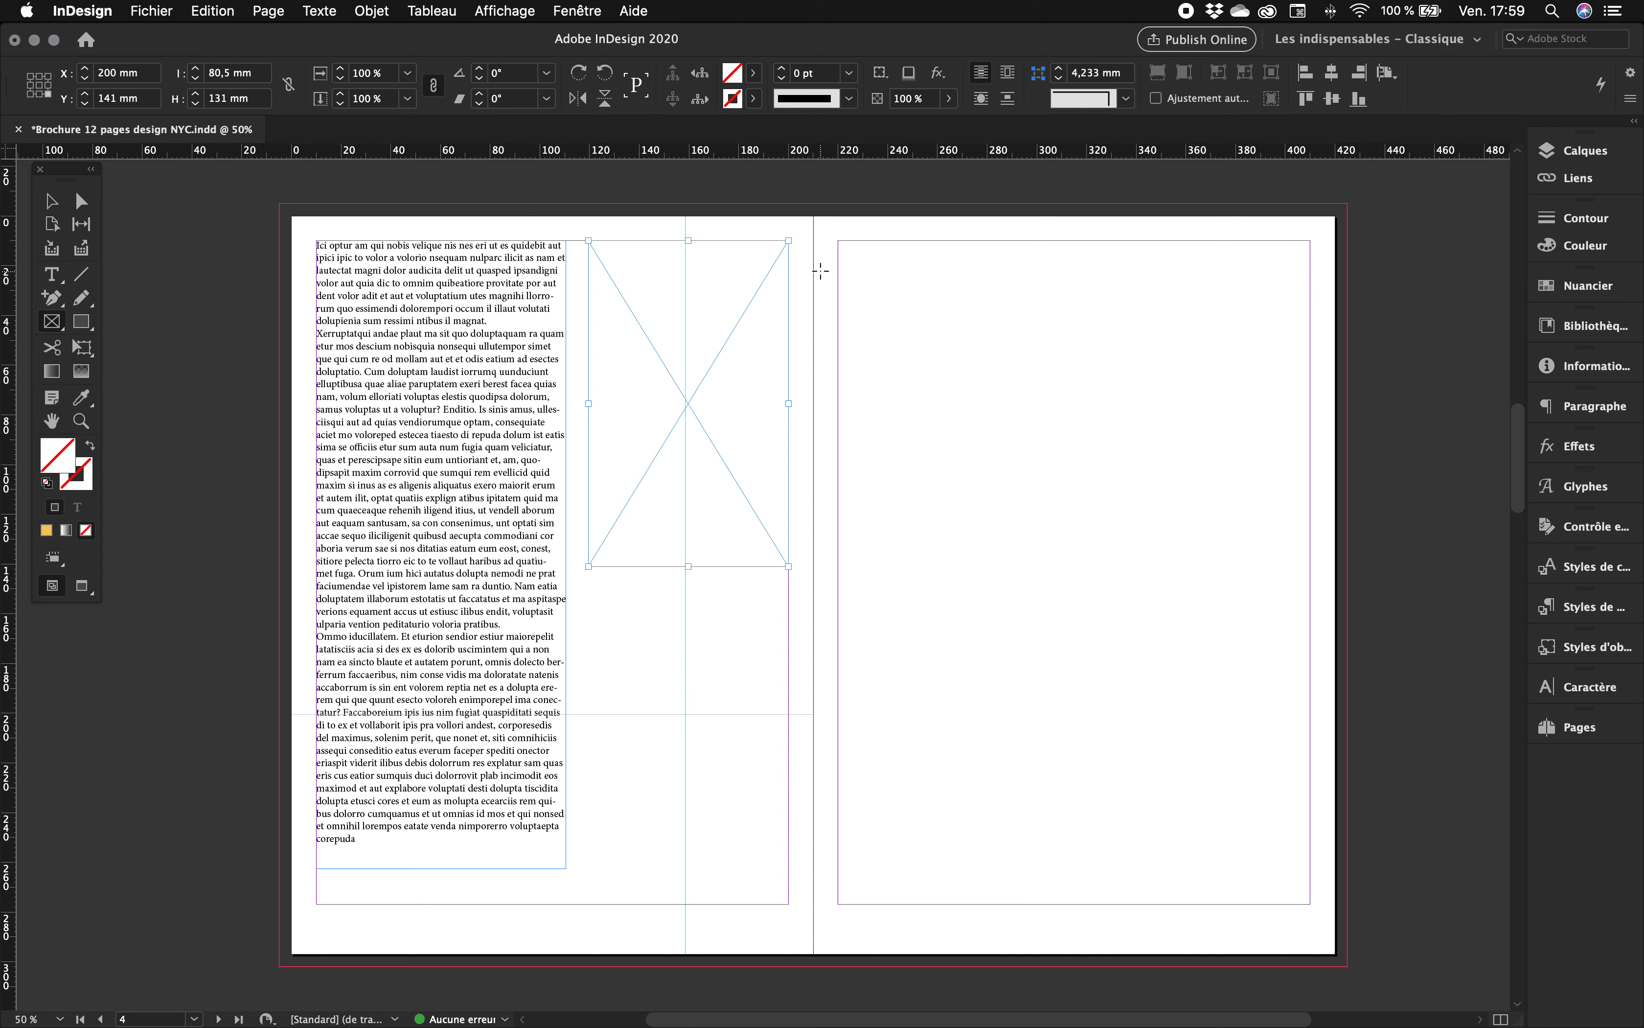
Import the screenshot ending in 00.02.22 from the IMAGES folder into the new rectangular frame.
left_click(51, 201)
left_click(148, 11)
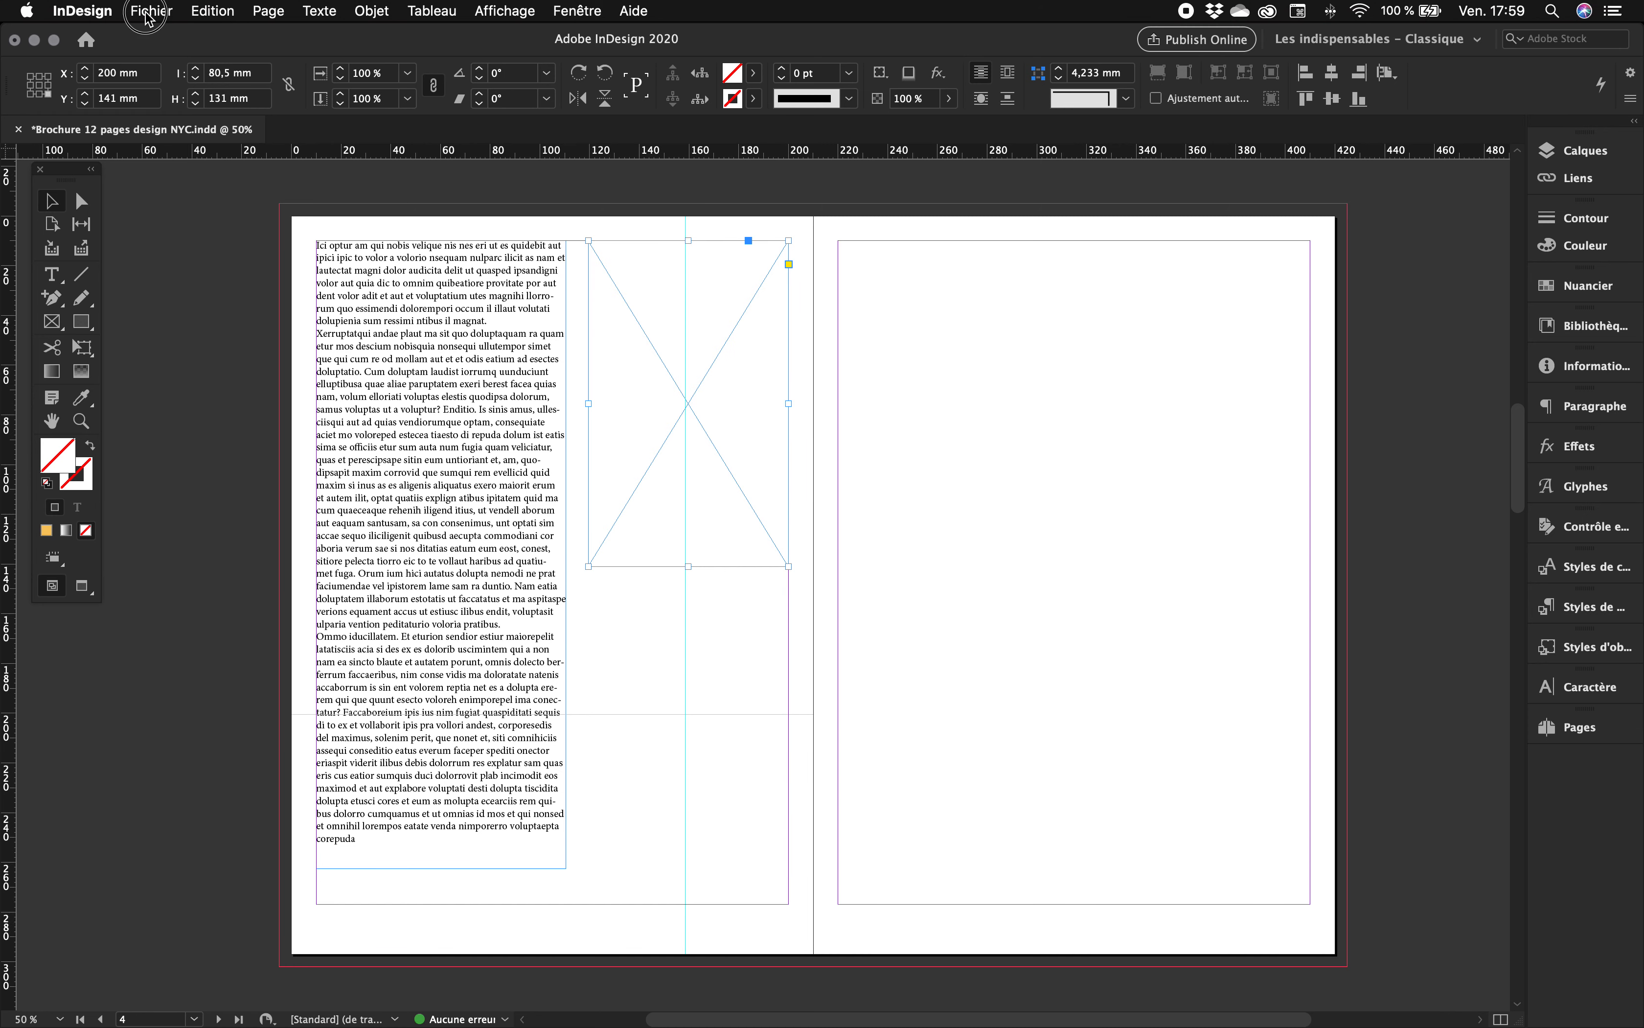
left_click(170, 266)
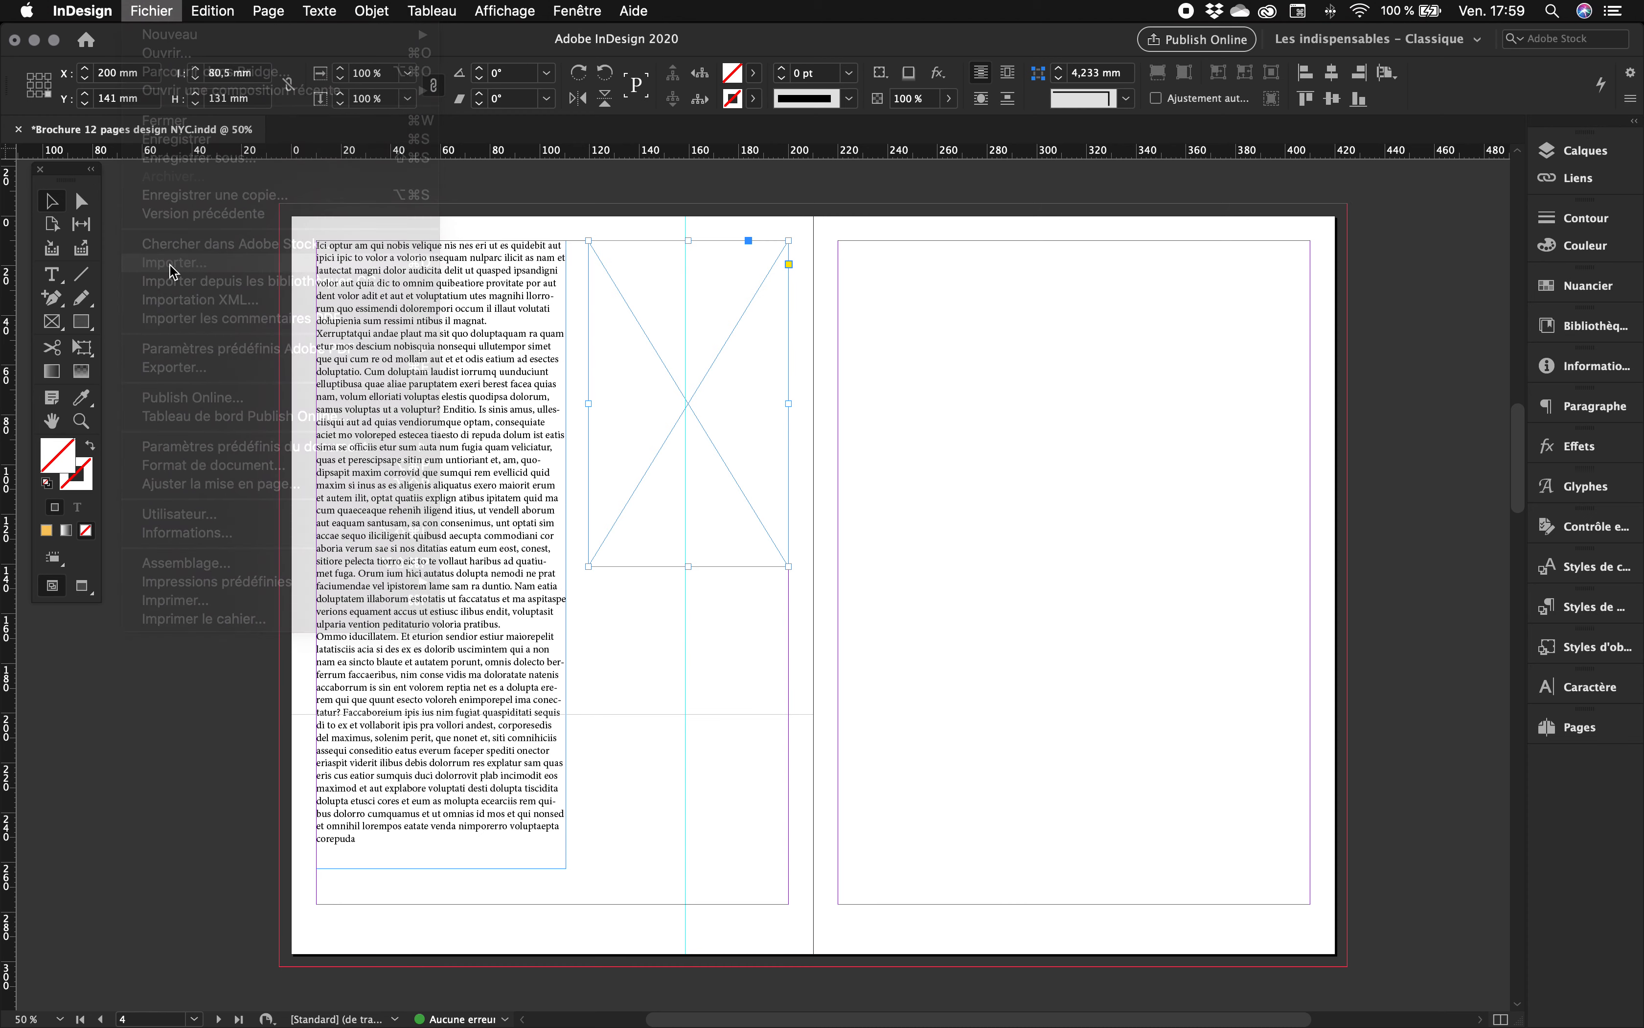
left_click(1072, 740)
left_click(155, 10)
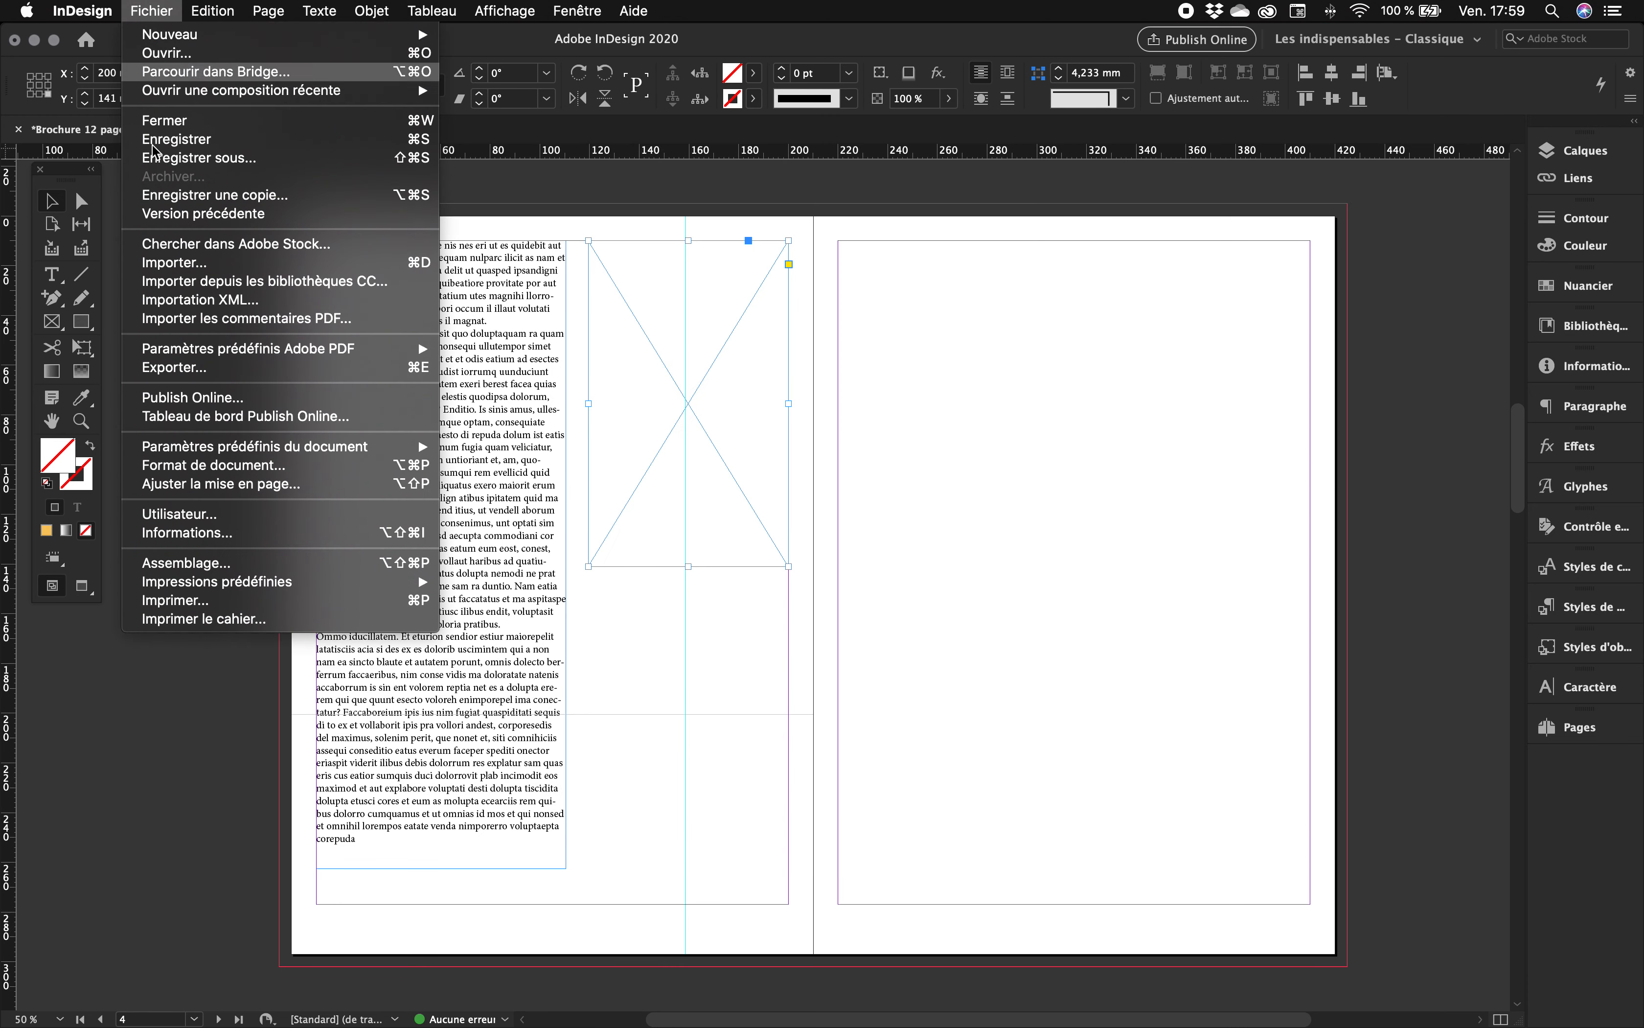
left_click(419, 264)
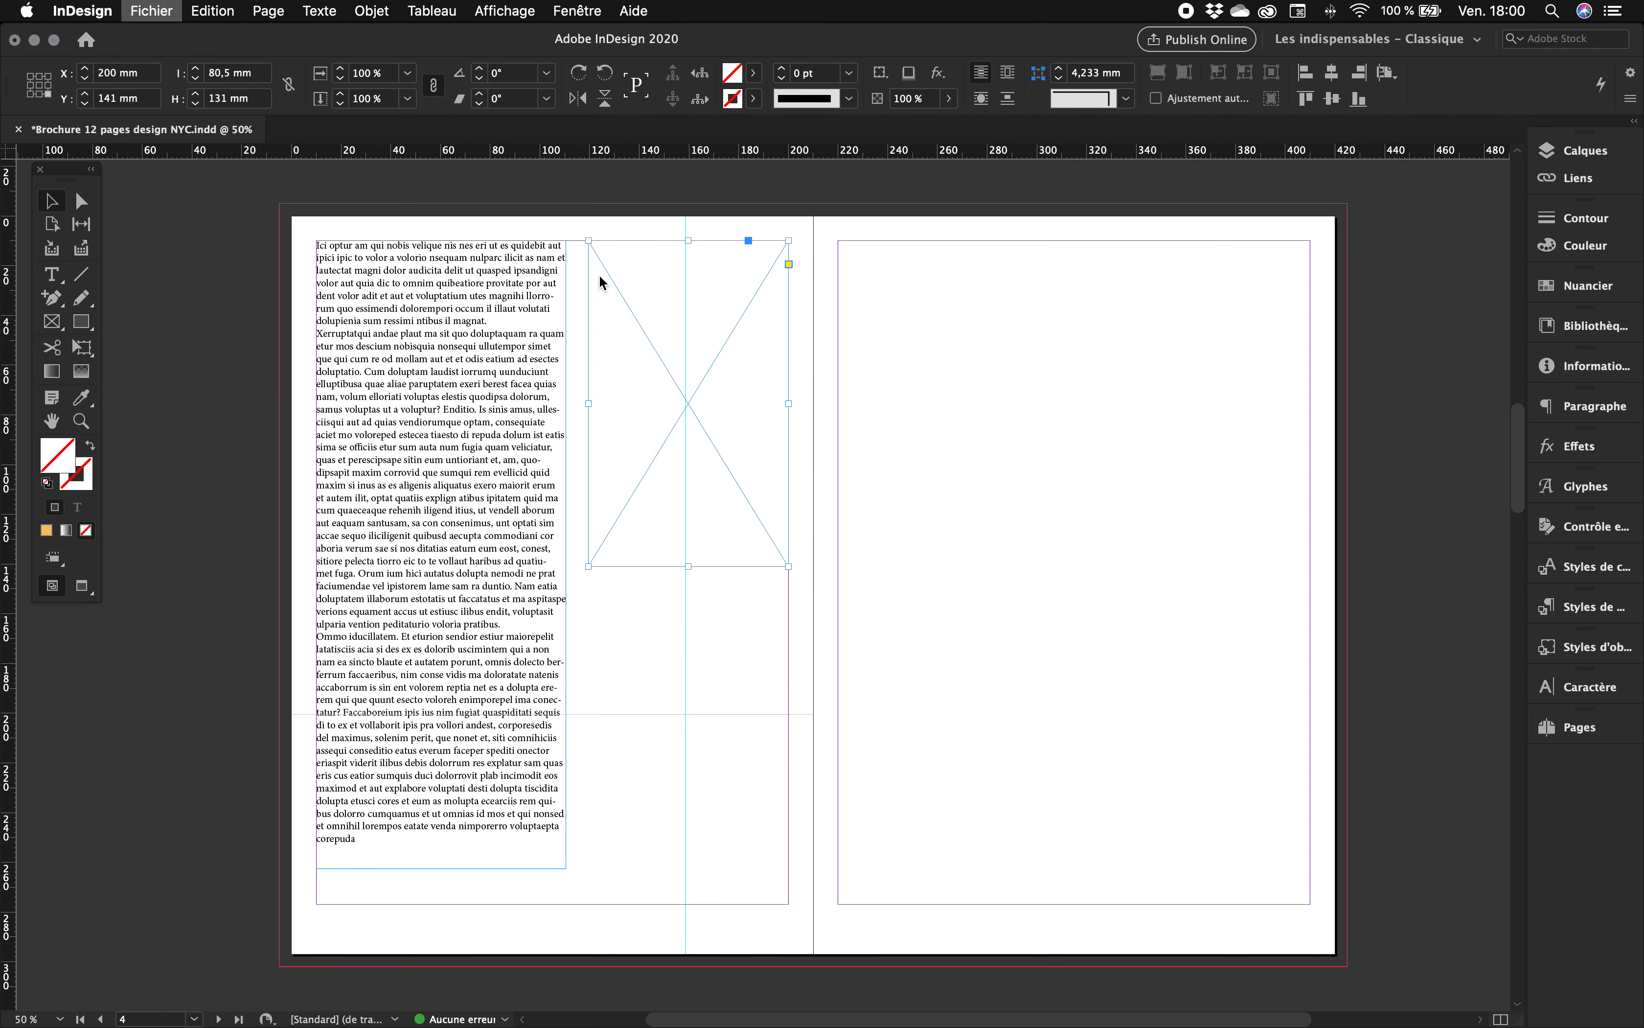
left_click_drag(633, 156, 889, 200)
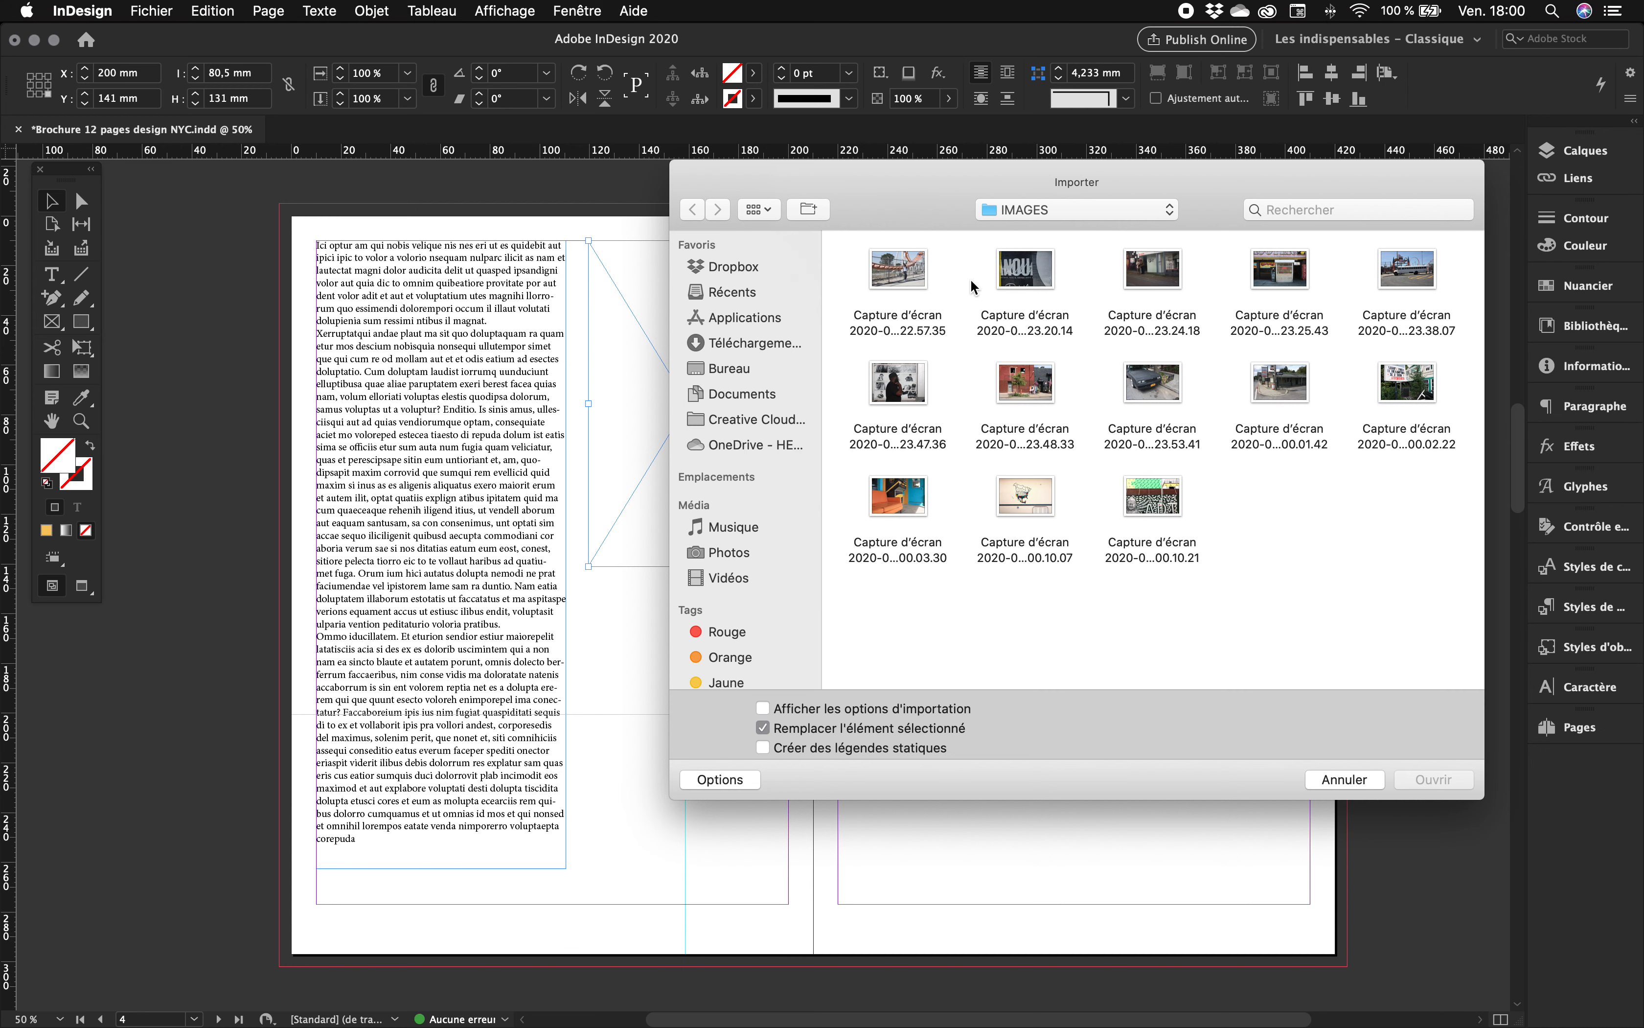
left_click(1405, 382)
left_click(1429, 777)
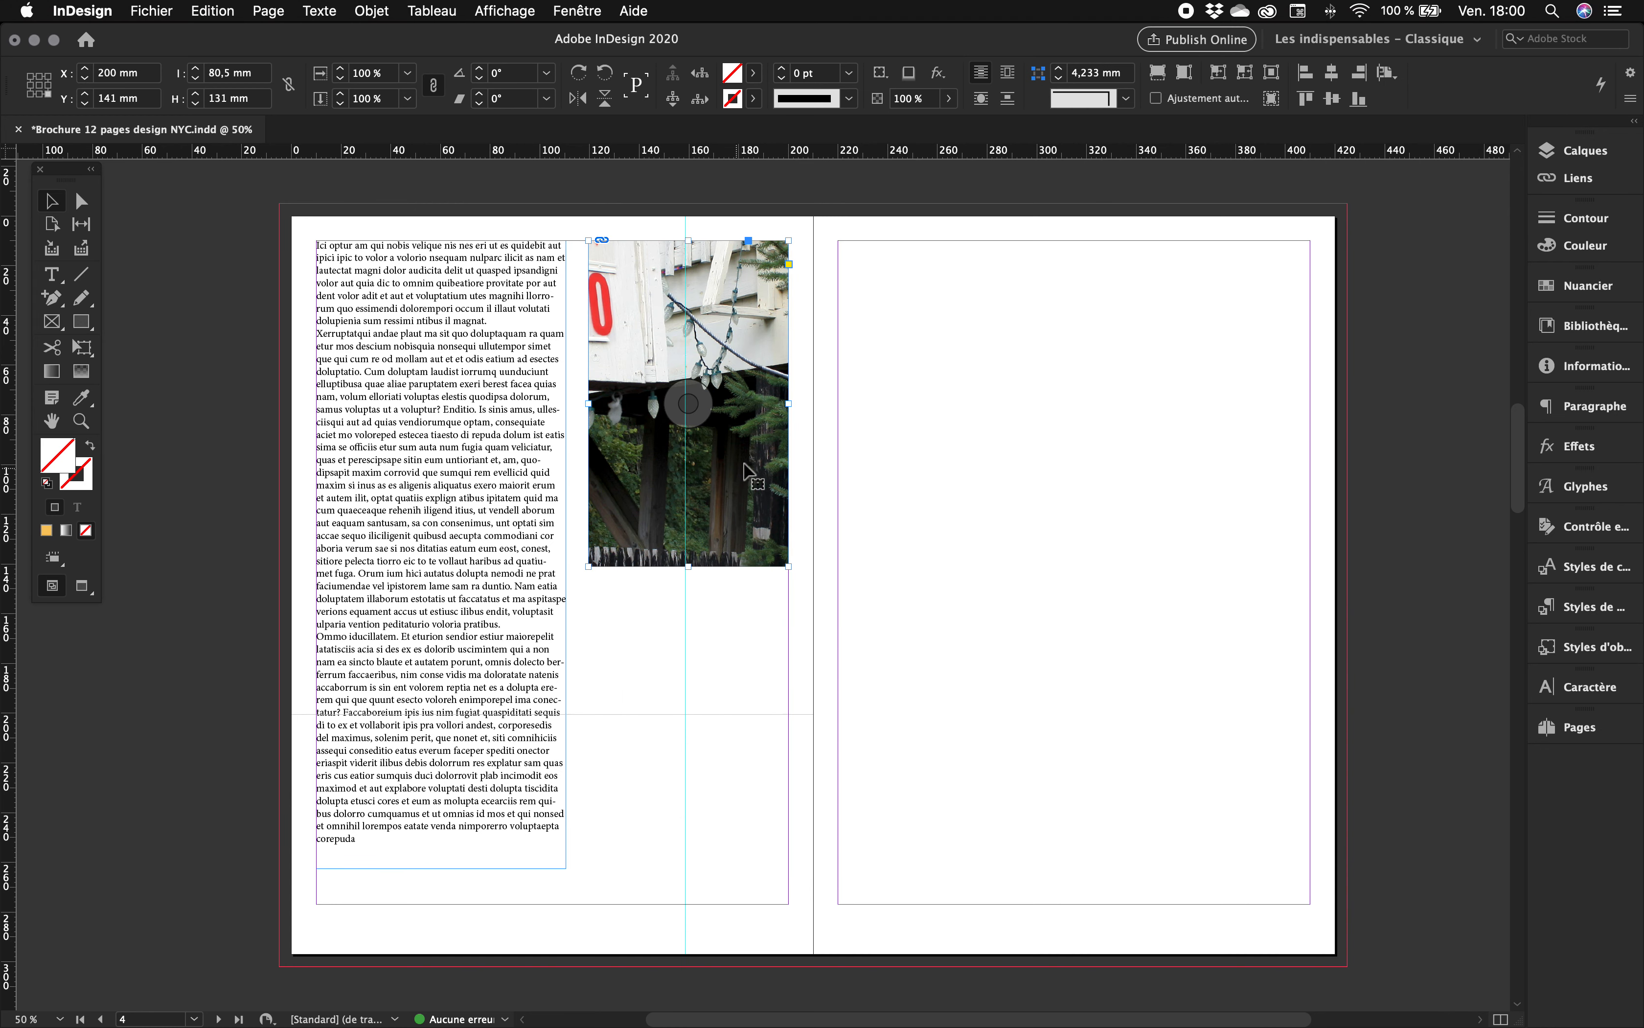
left_click(705, 218)
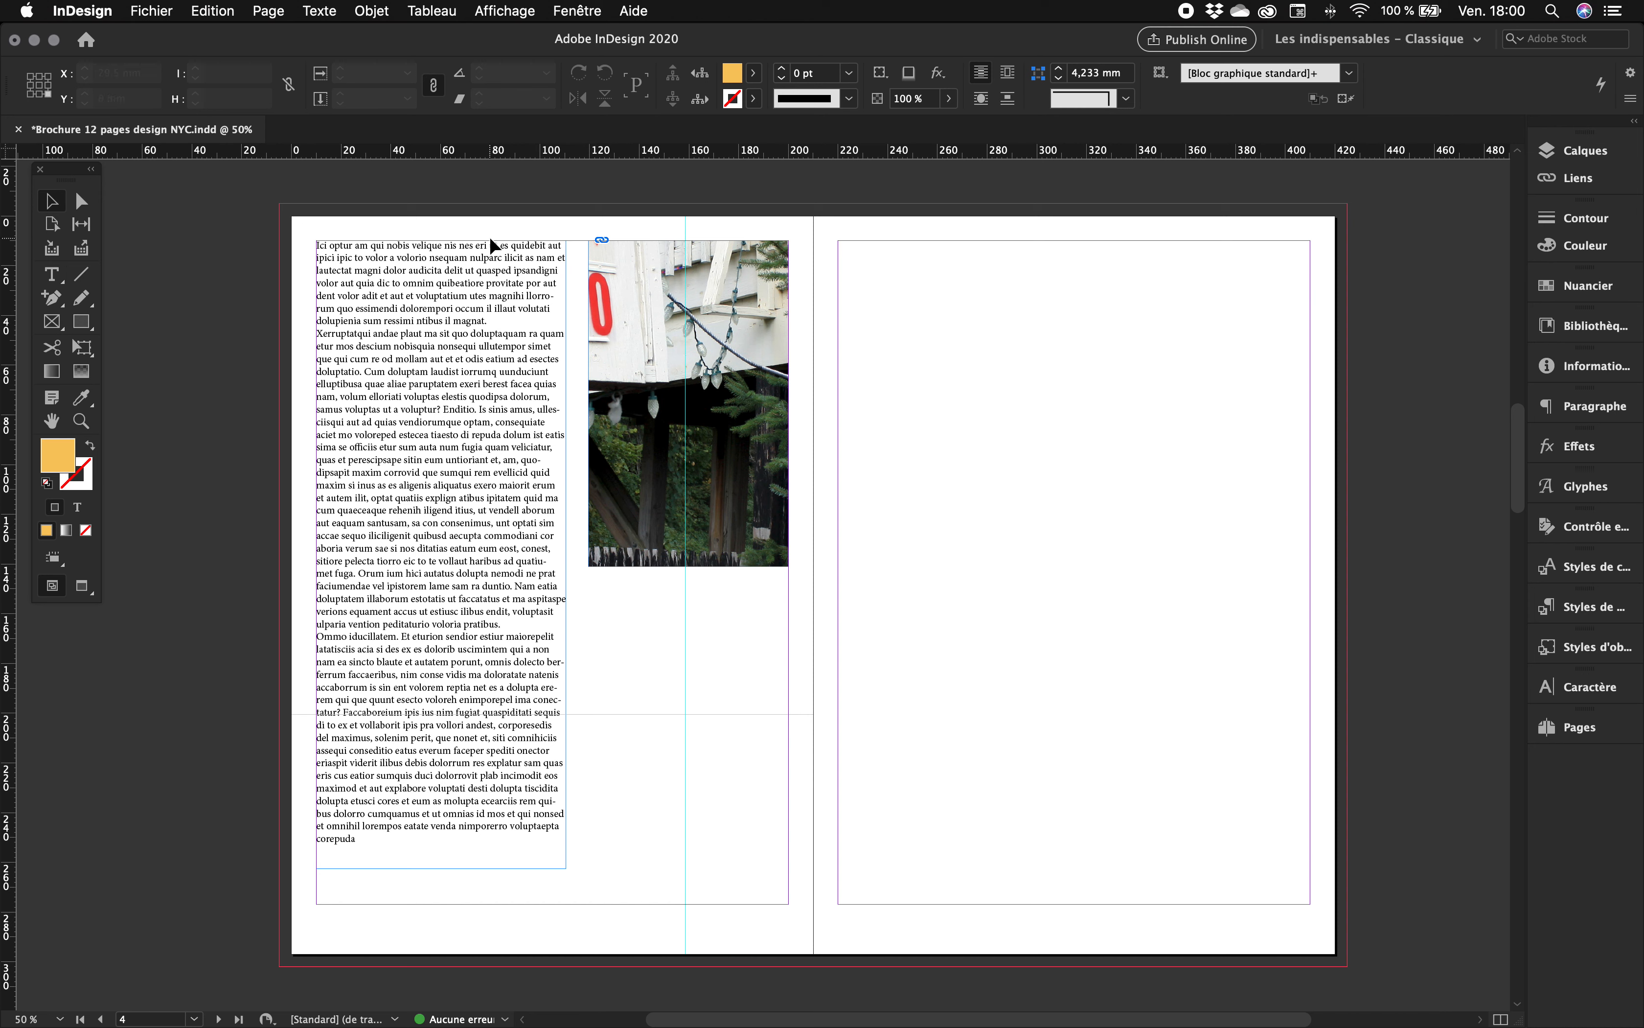
Move the photo inside its frame with the Direct Selection tool so the sign's lettering shows.
left_click(80, 201)
left_click_drag(618, 349, 761, 519)
left_click_drag(633, 372, 678, 343)
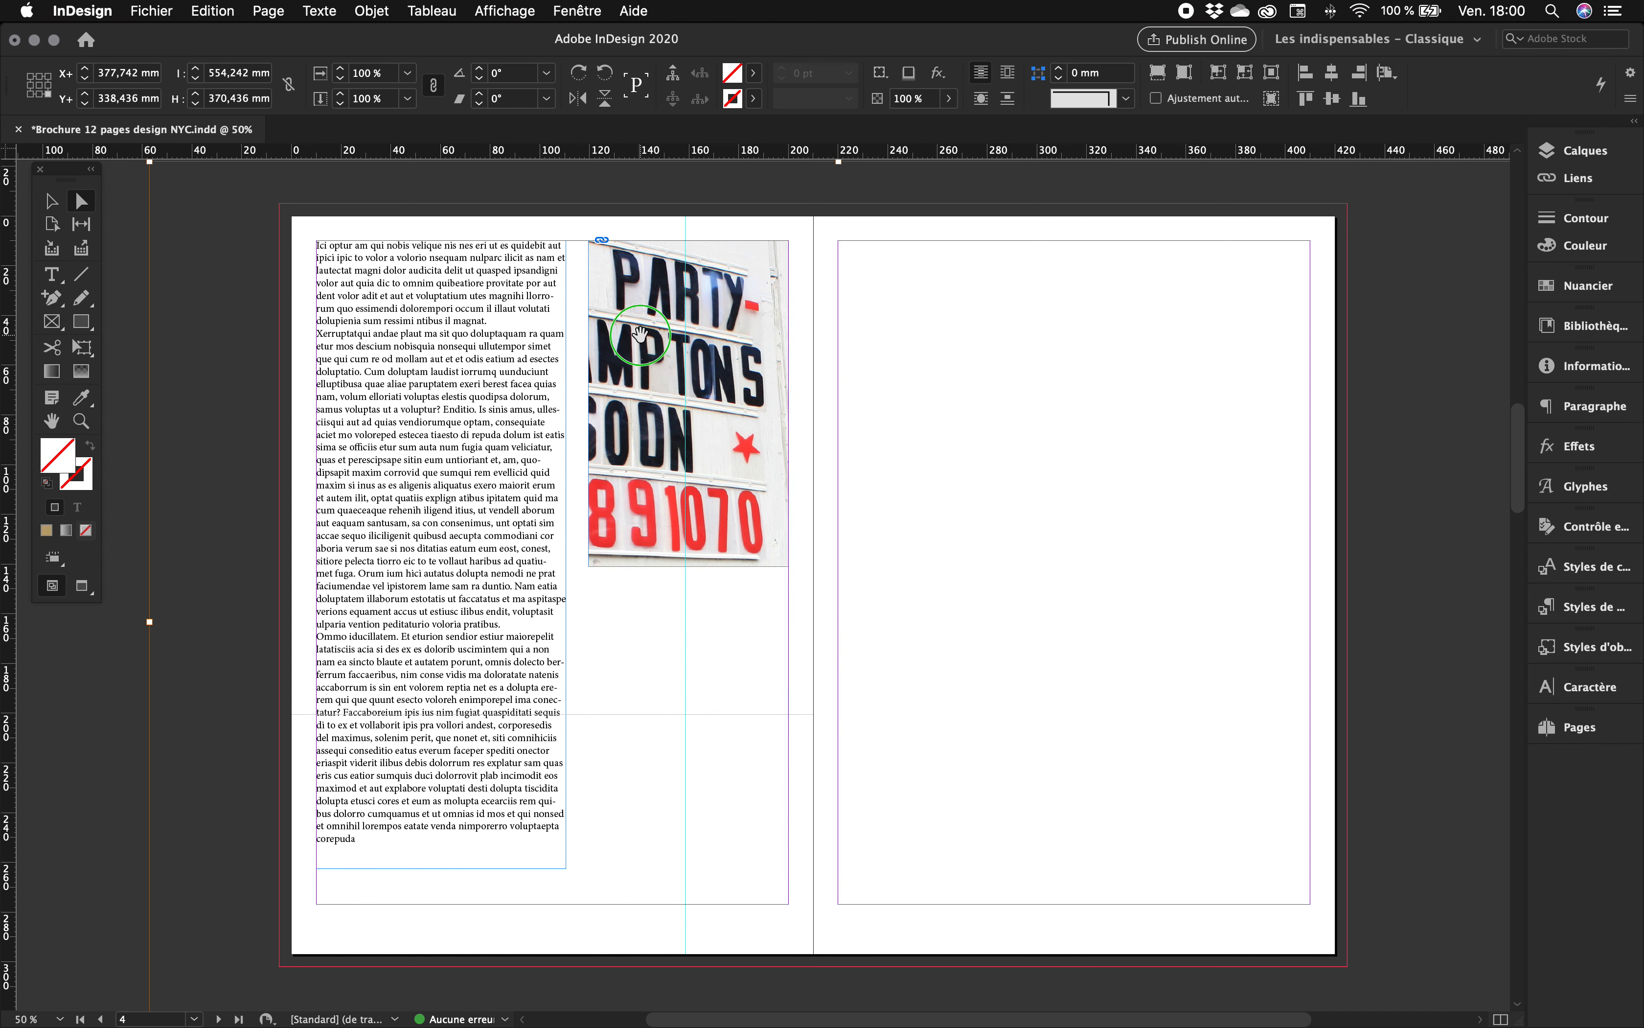
Fit the photo using the option that fills the frame proportionally.
right_click(642, 338)
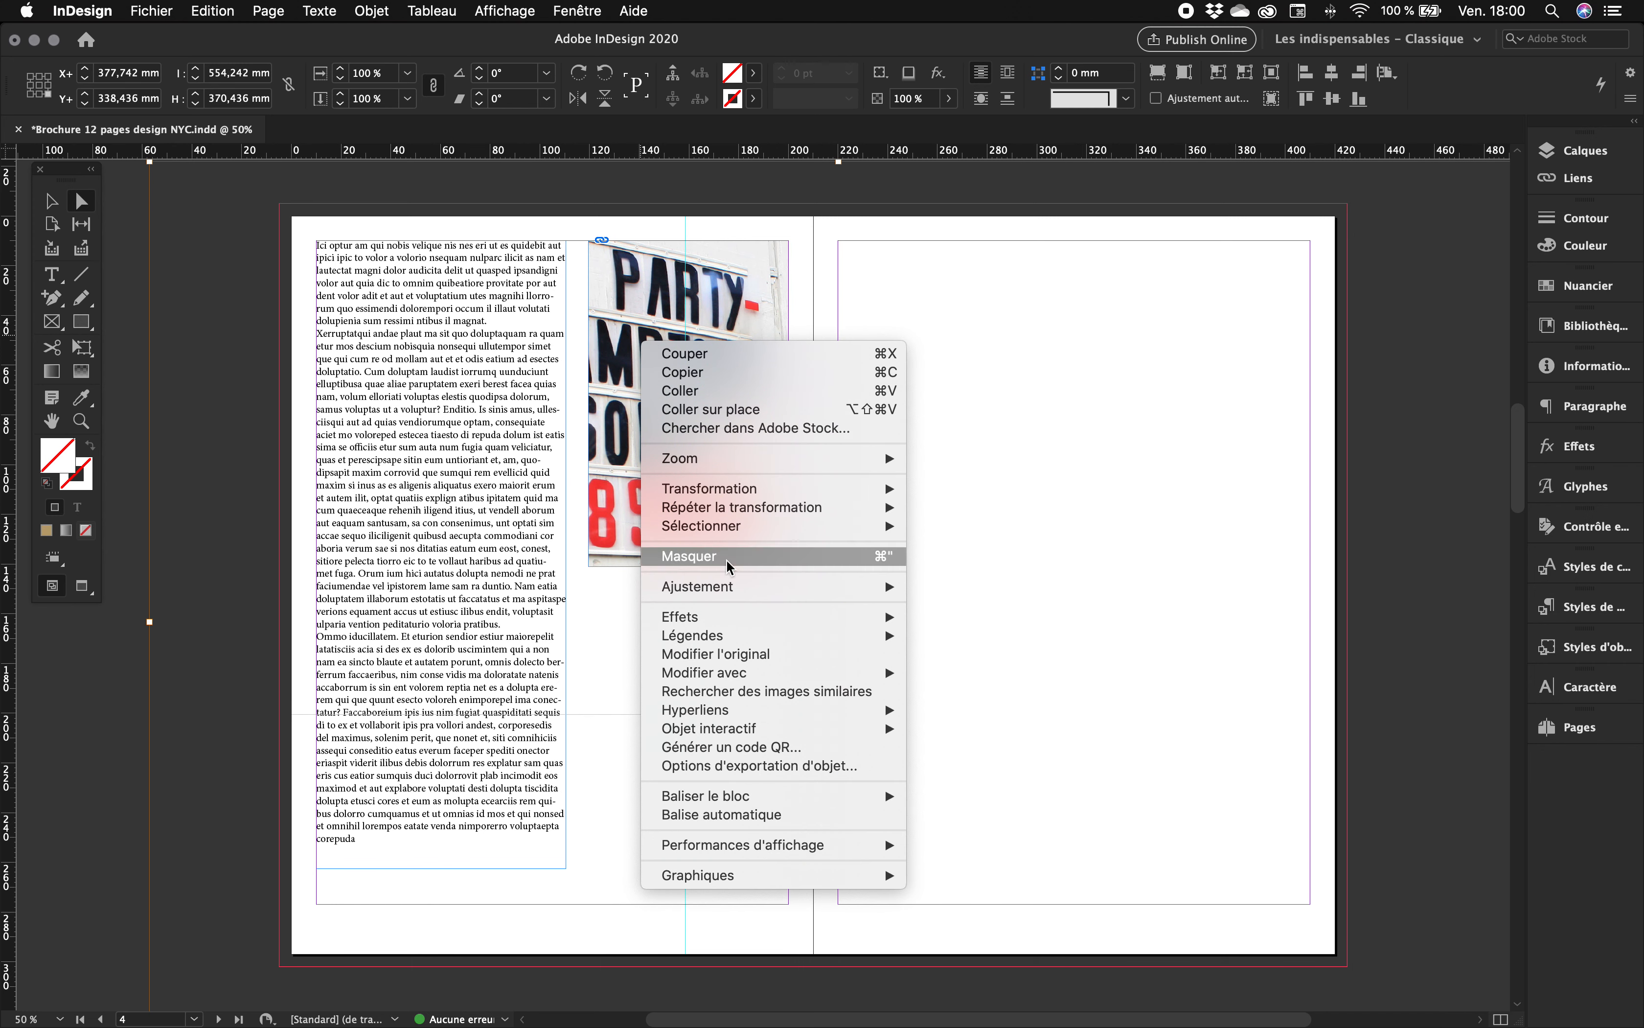
mouse_move(757, 597)
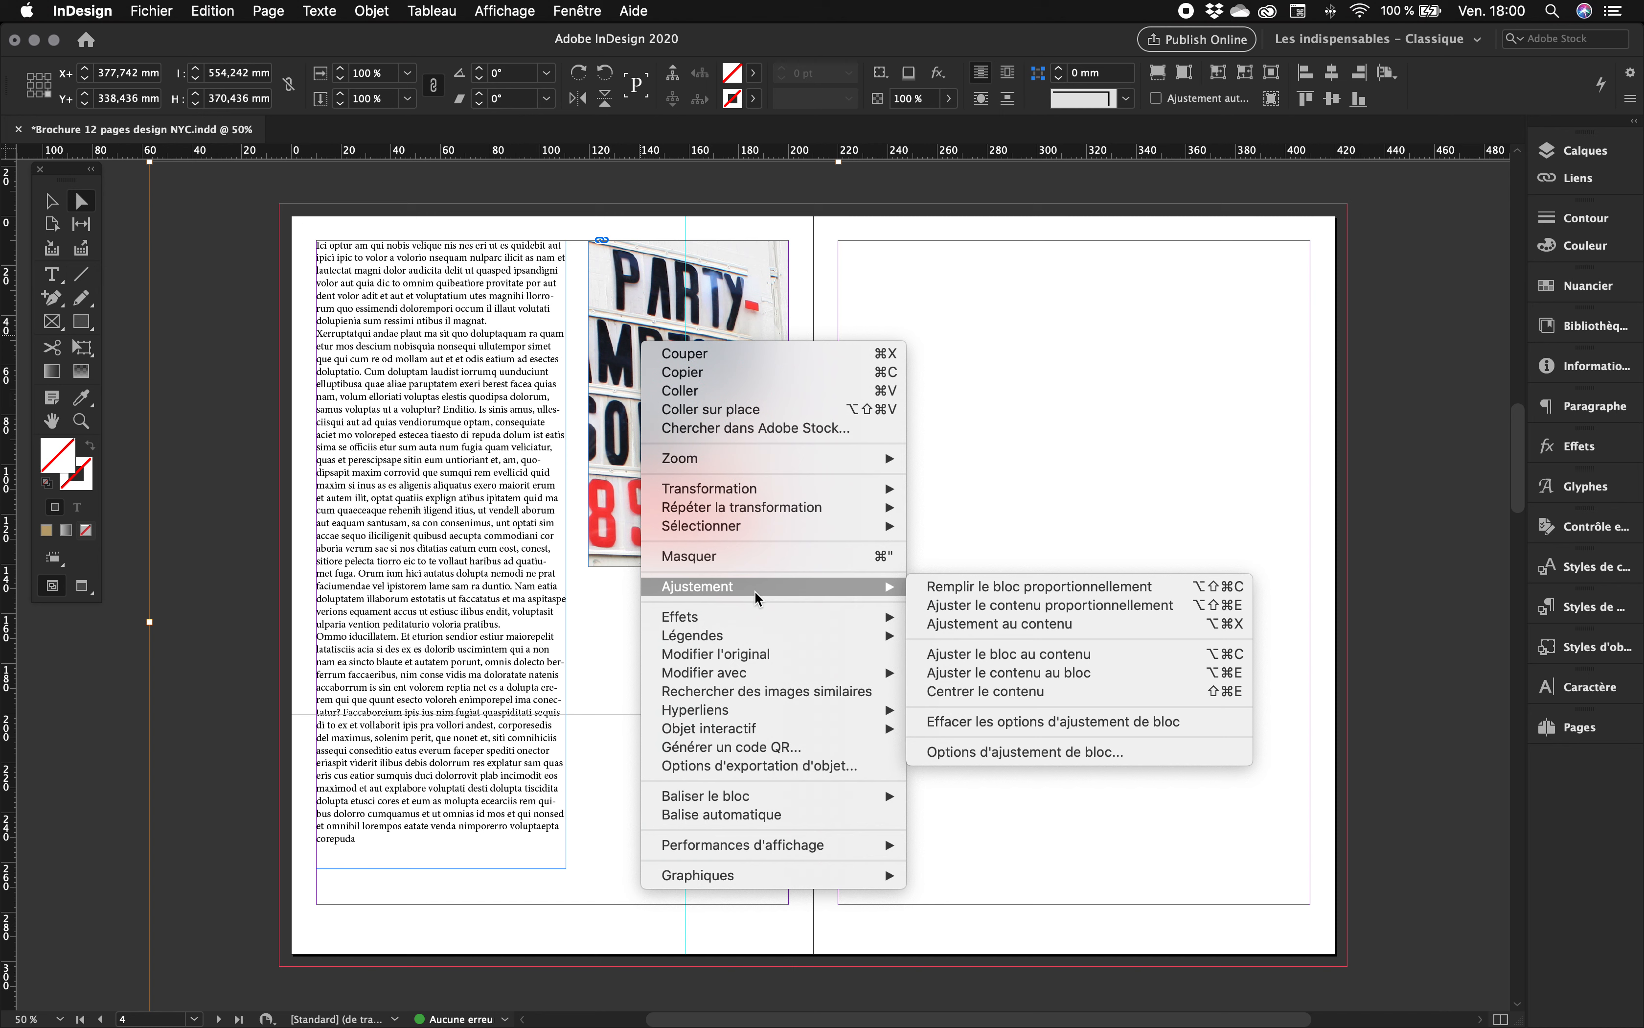
left_click(966, 588)
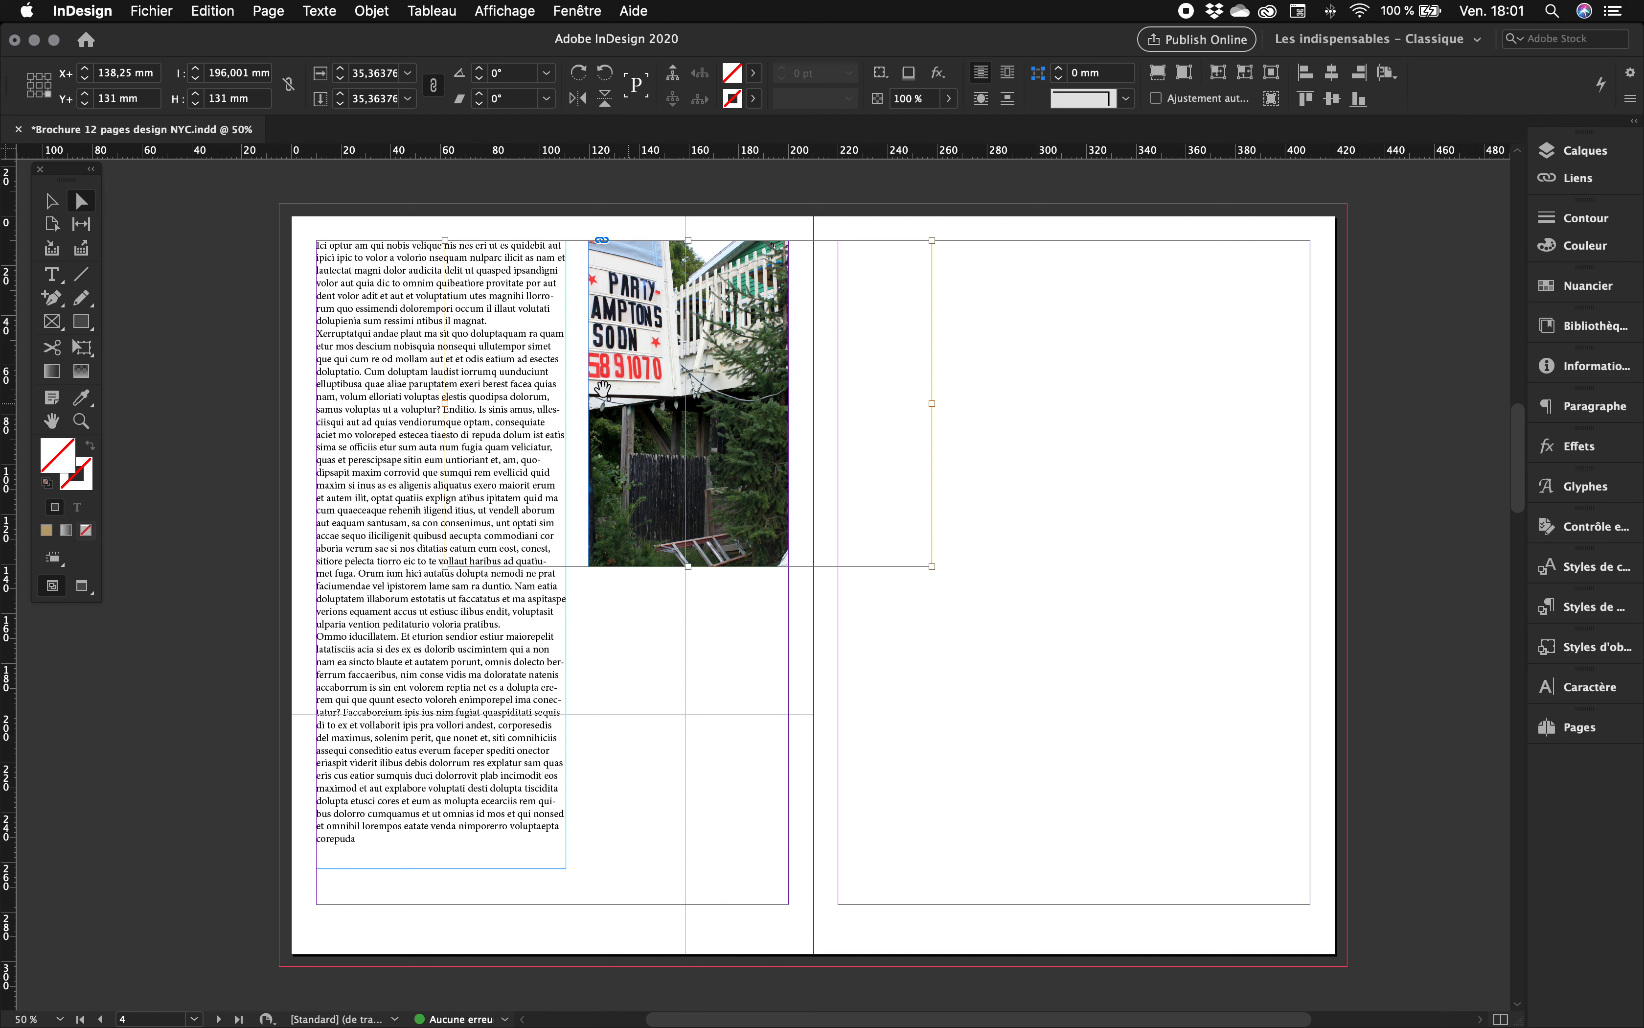
Shift the photo horizontally inside its frame and enlarge it proportionally to about 42.8 %, keeping the sign in view.
left_click_drag(632, 344, 672, 343)
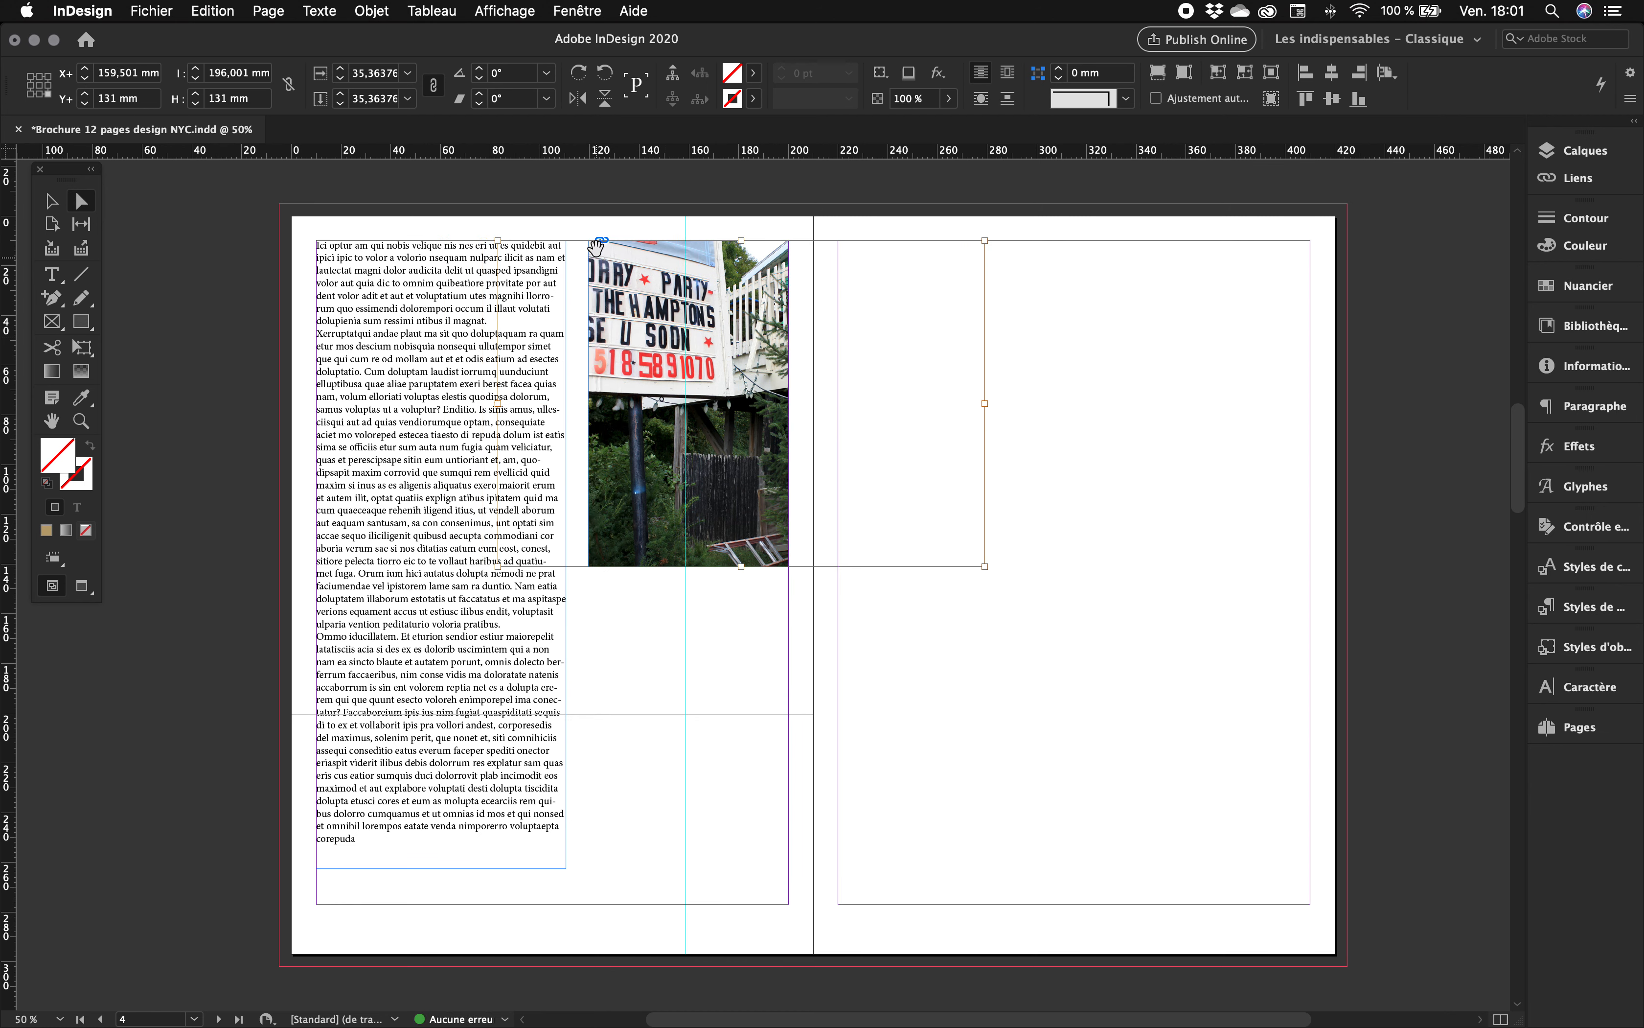
key("shift+Right")
key("shift+Right")
key("shift+Right")
left_click_drag(633, 433, 617, 457)
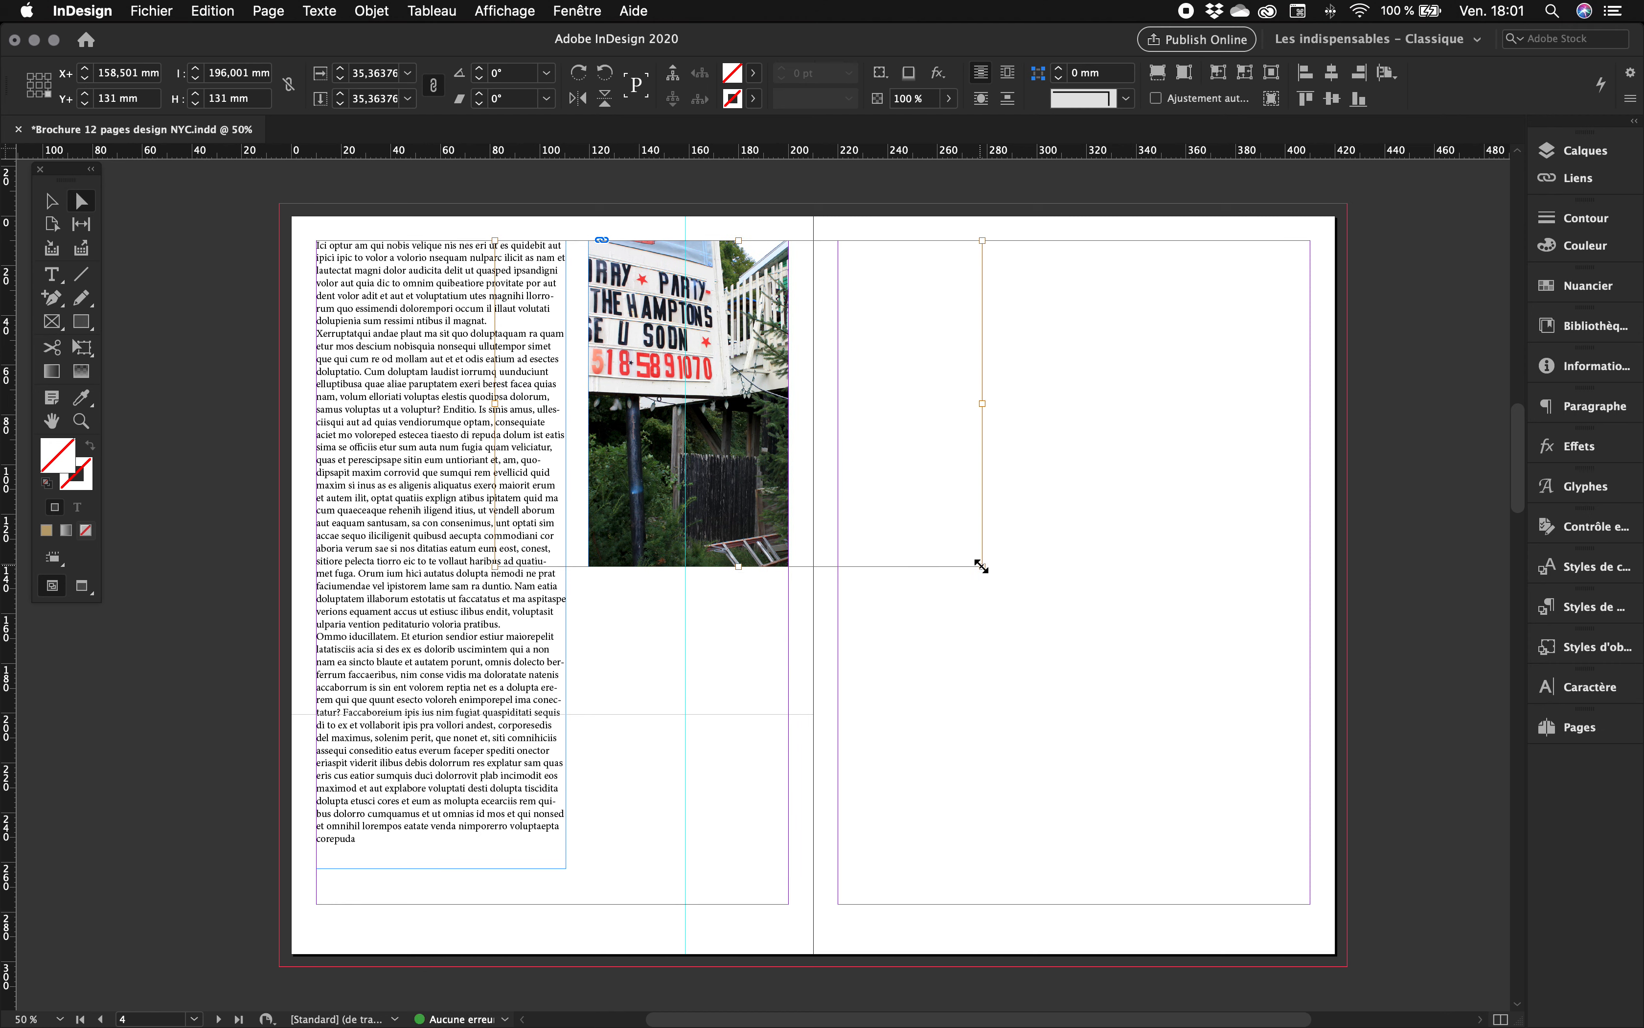
left_click_drag(981, 566, 1070, 629)
left_click_drag(995, 529, 944, 522)
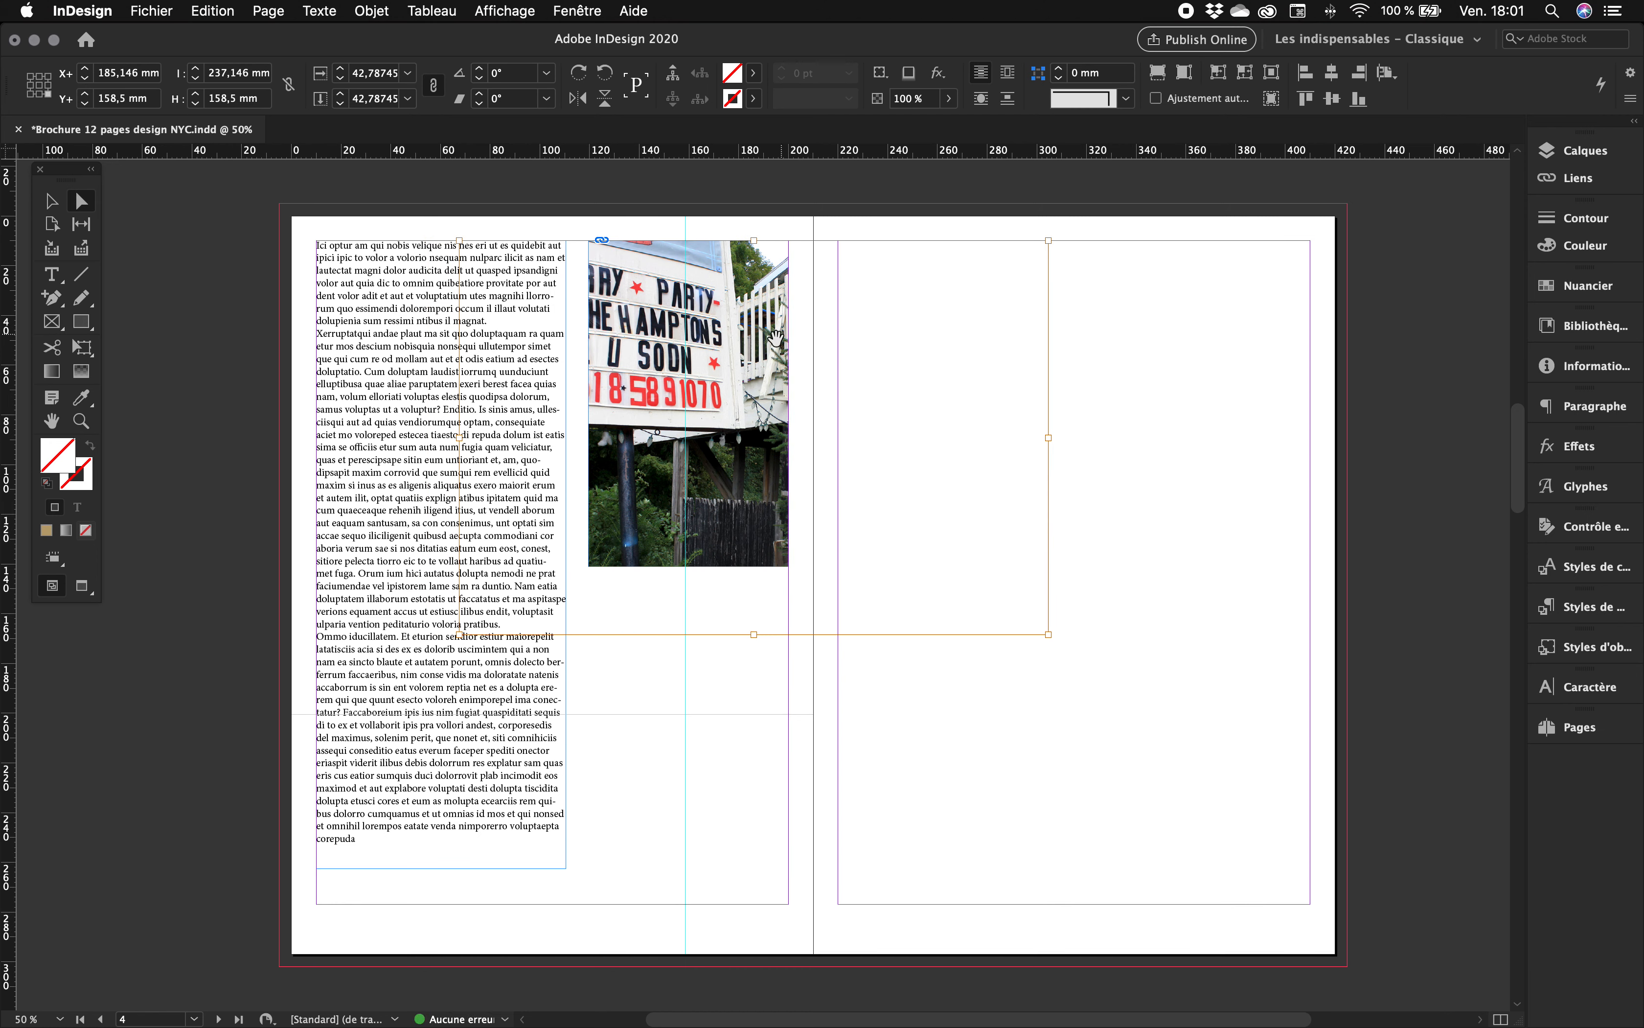
Preview the spread without guides and frame edges, and return to normal view.
left_click(49, 201)
key("Delete")
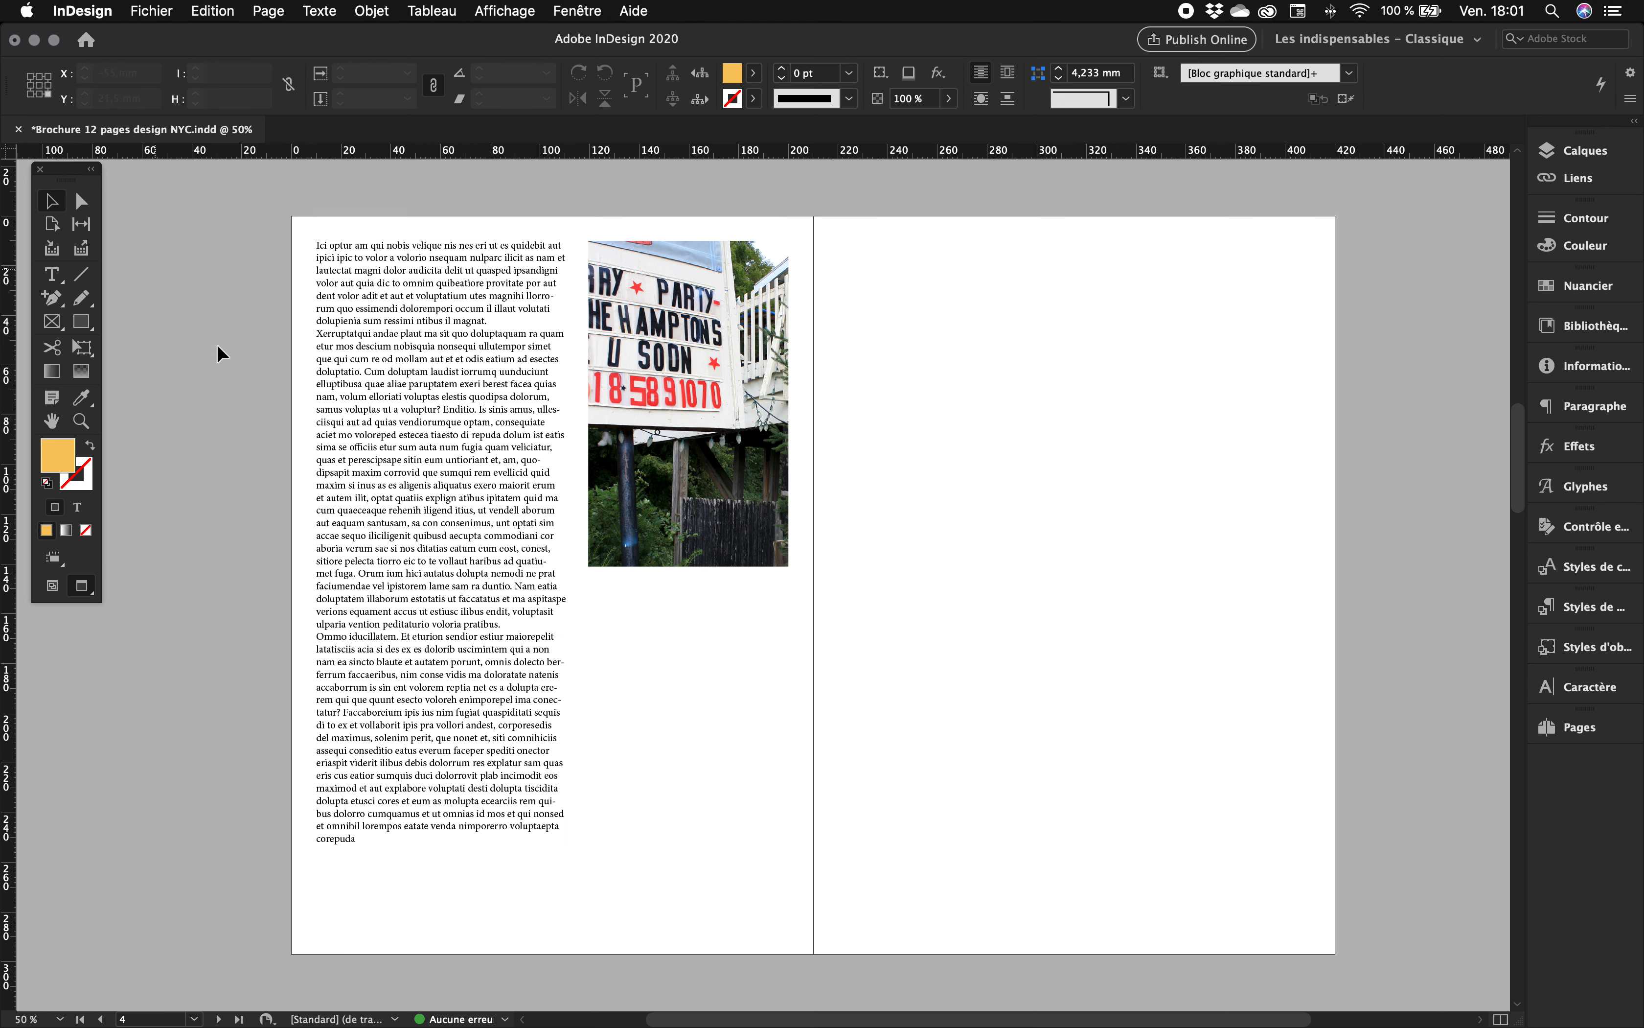
left_click(358, 372)
left_click(620, 354)
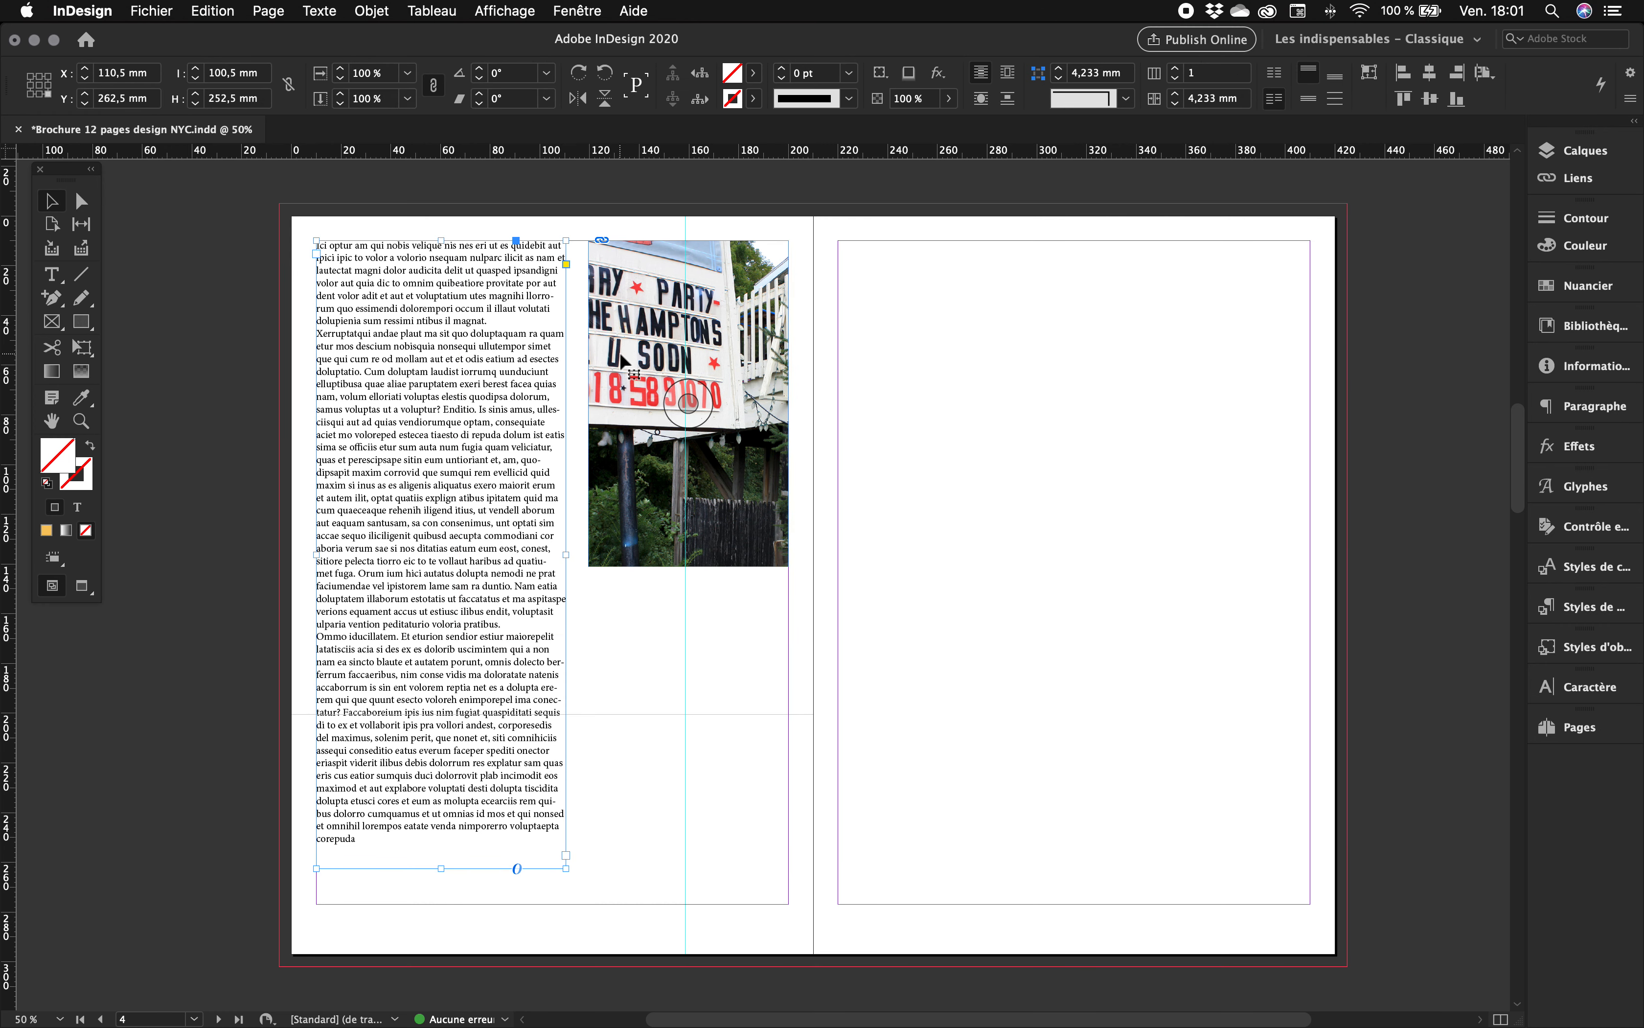